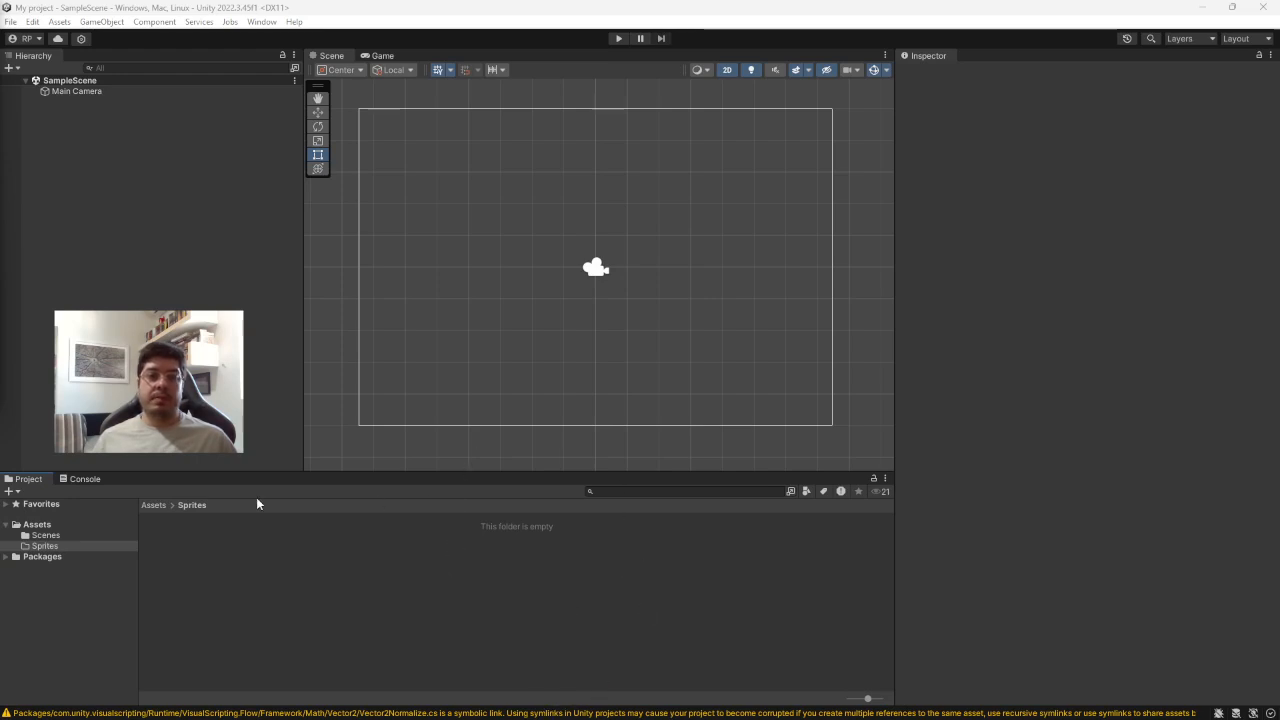
# - Import the four images player-idle-1 to player-idle-4 from the player's idle folder into the Sprites folder
pyautogui.click(47, 550)
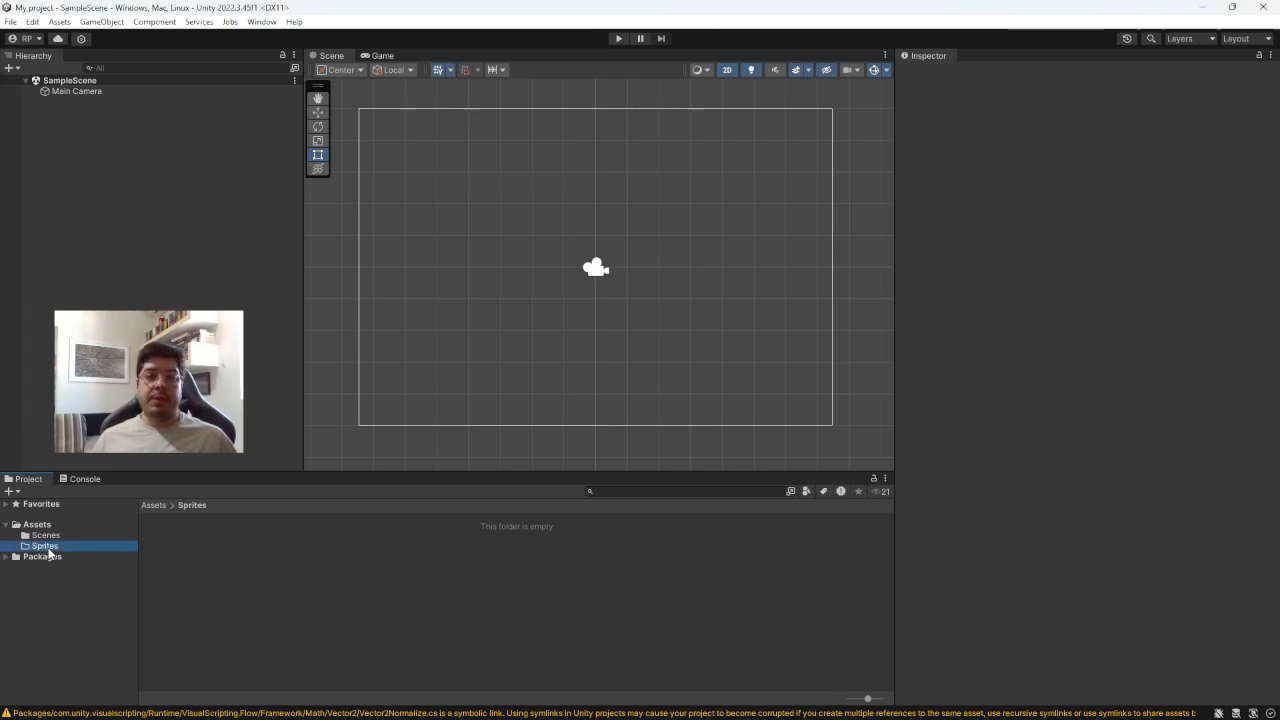
pyautogui.click(293, 565)
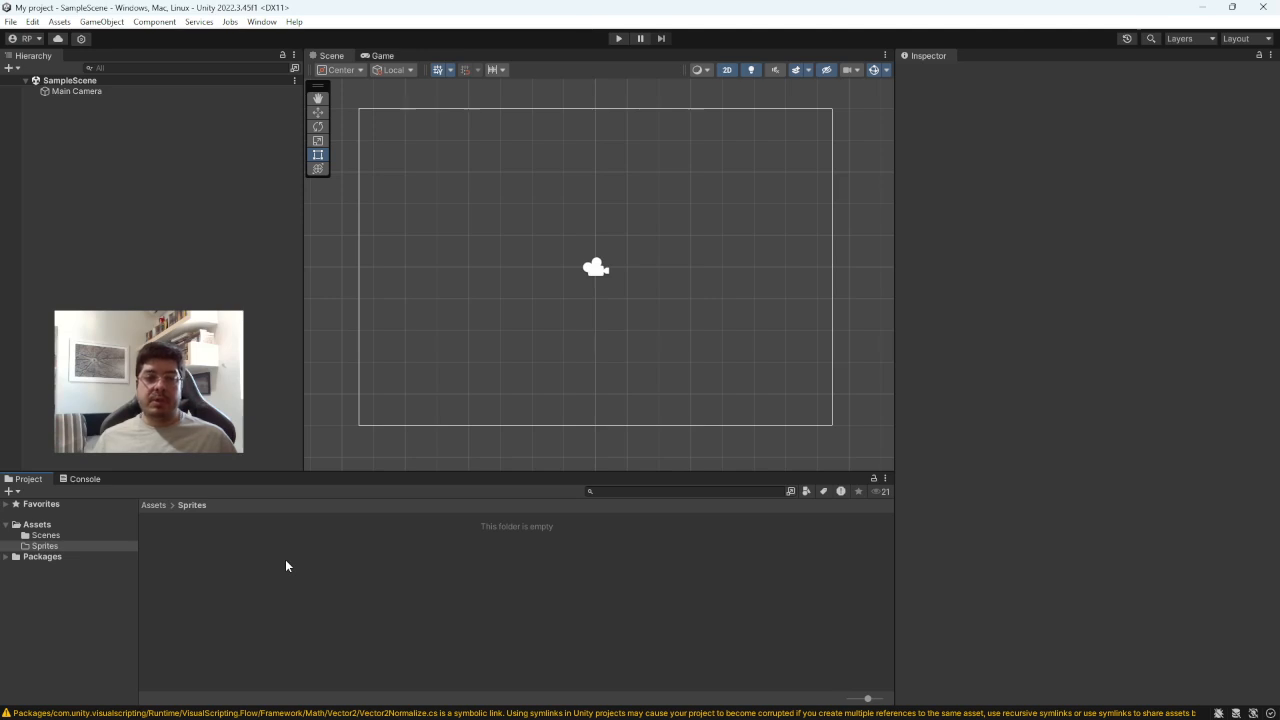
pyautogui.rightClick(286, 566)
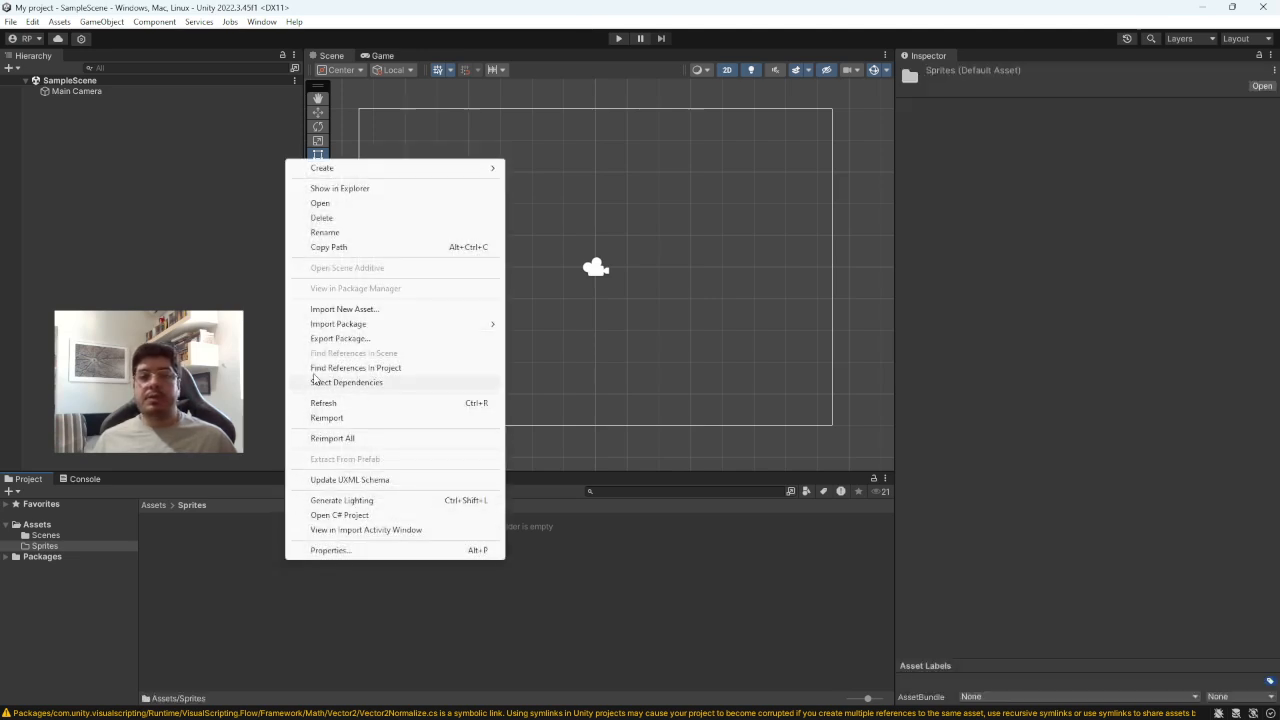
pyautogui.click(358, 309)
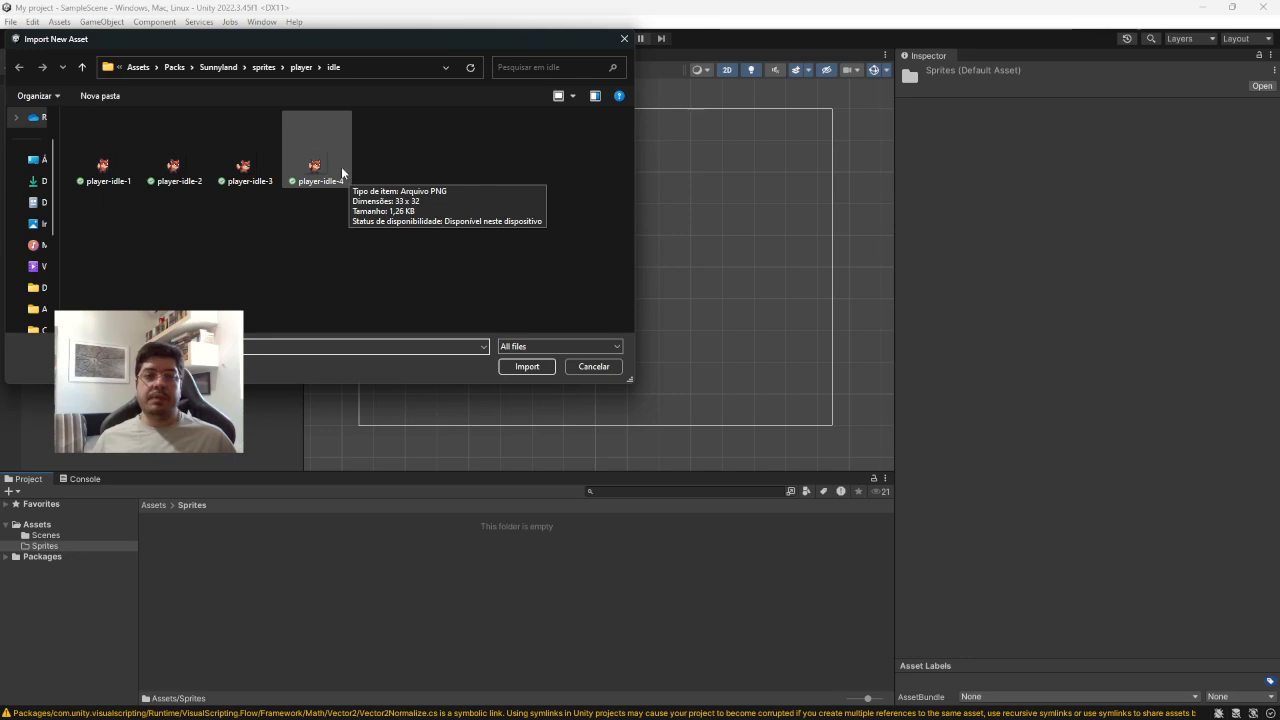
pyautogui.click(101, 178)
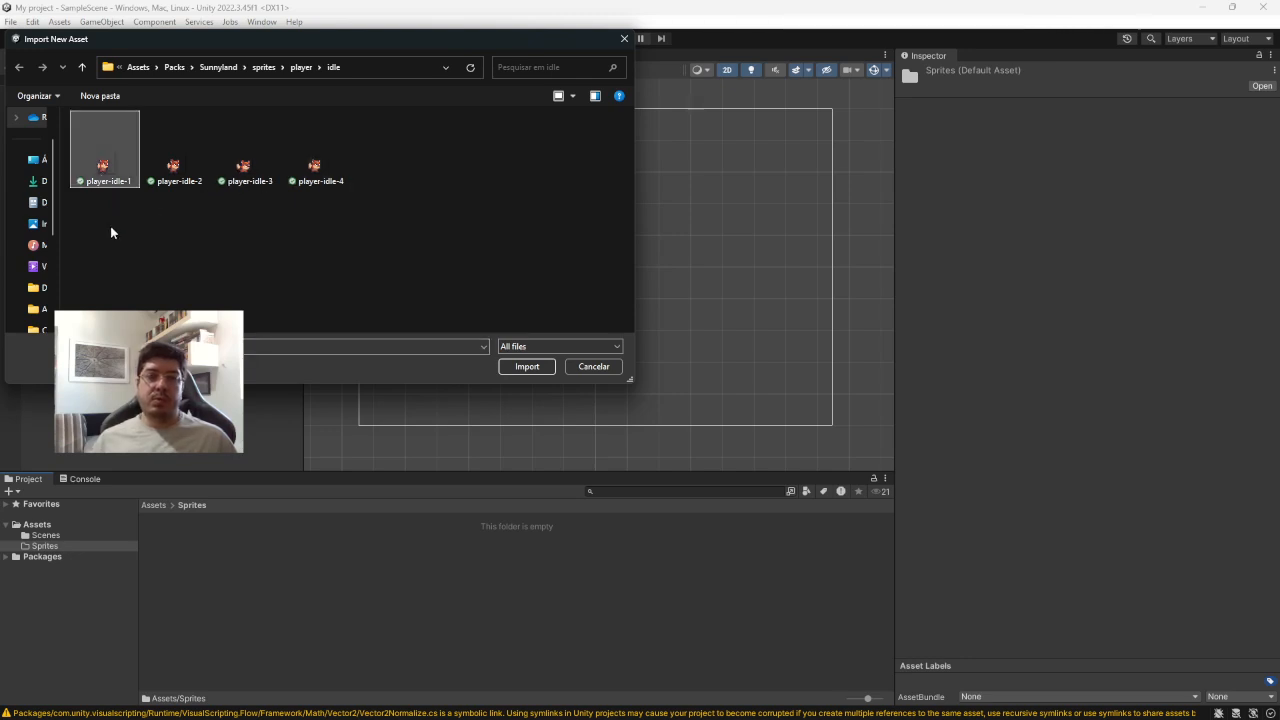
pyautogui.moveTo(94, 238); pyautogui.dragTo(316, 133)
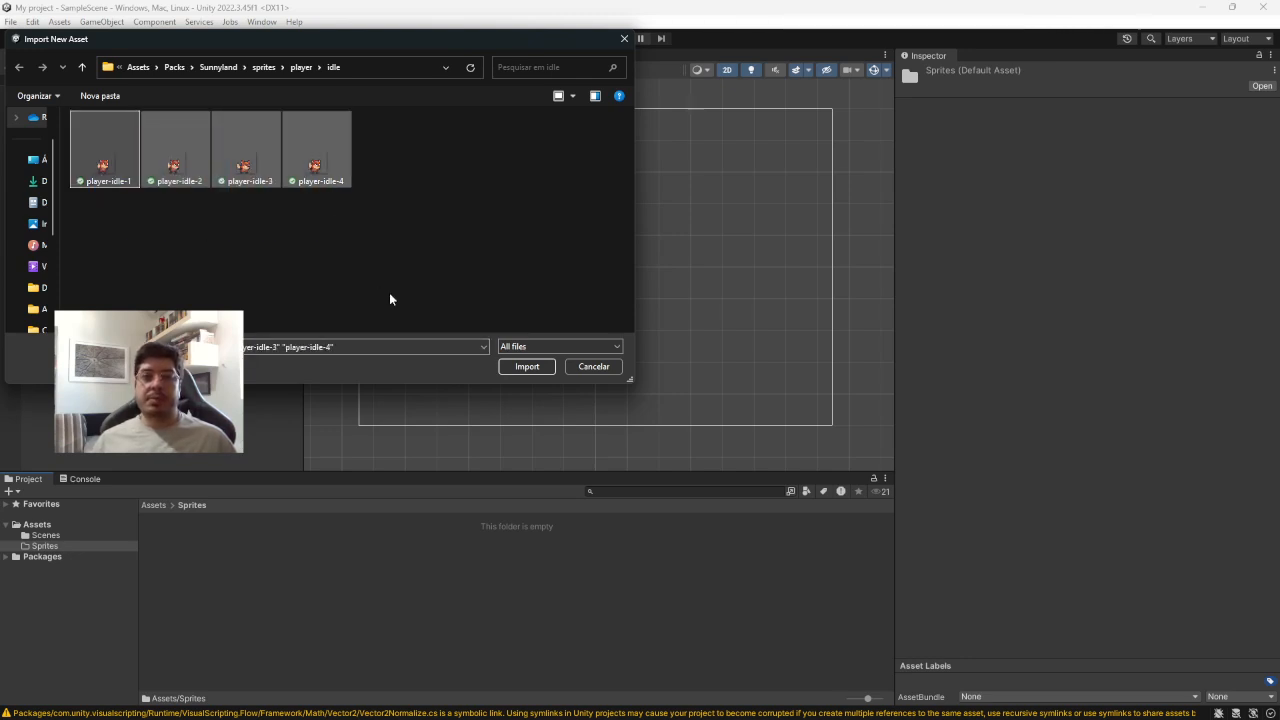
pyautogui.click(525, 367)
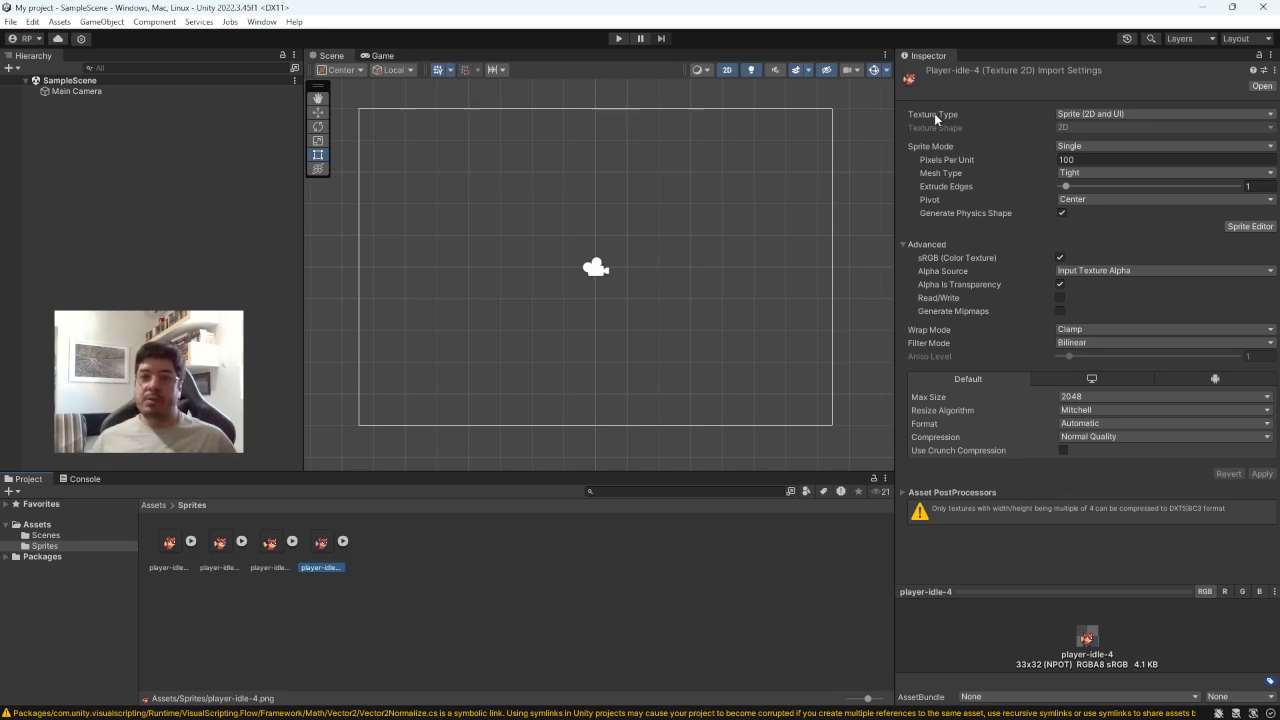
# - Review the Texture Type and Sprite Mode options in the import settings of player-idle-4
pyautogui.click(1072, 117)
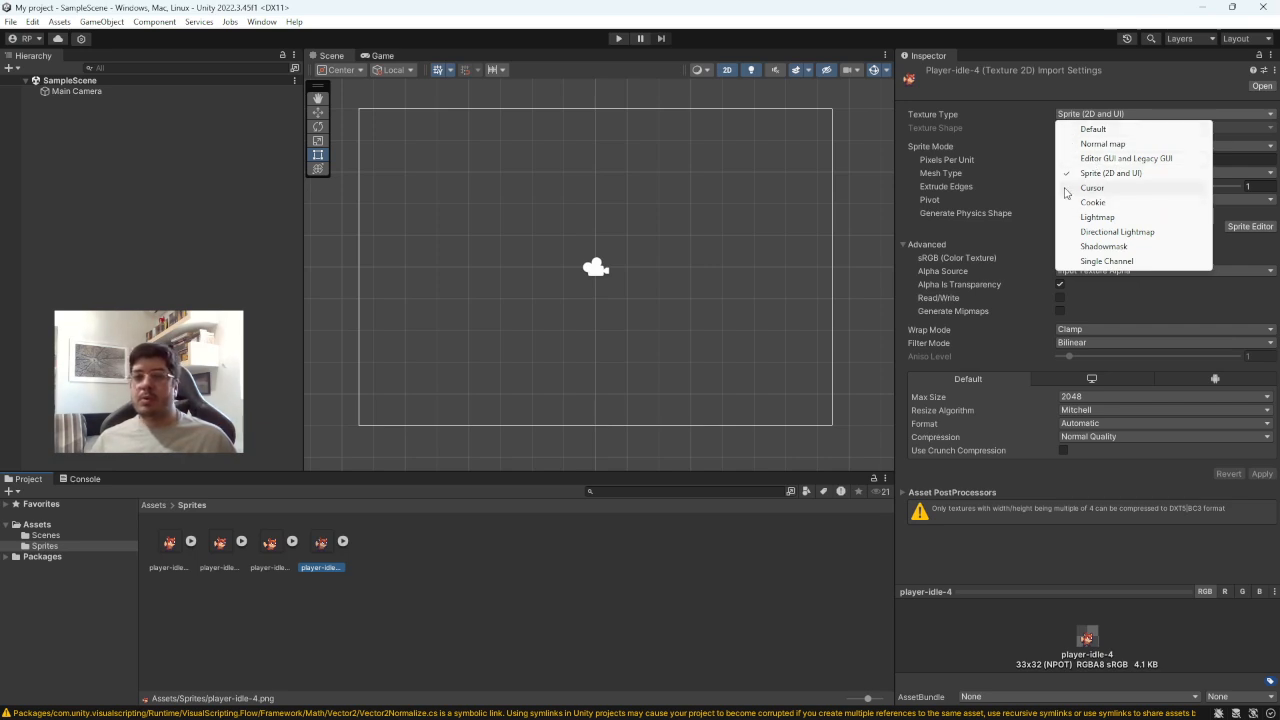
pyautogui.click(1138, 174)
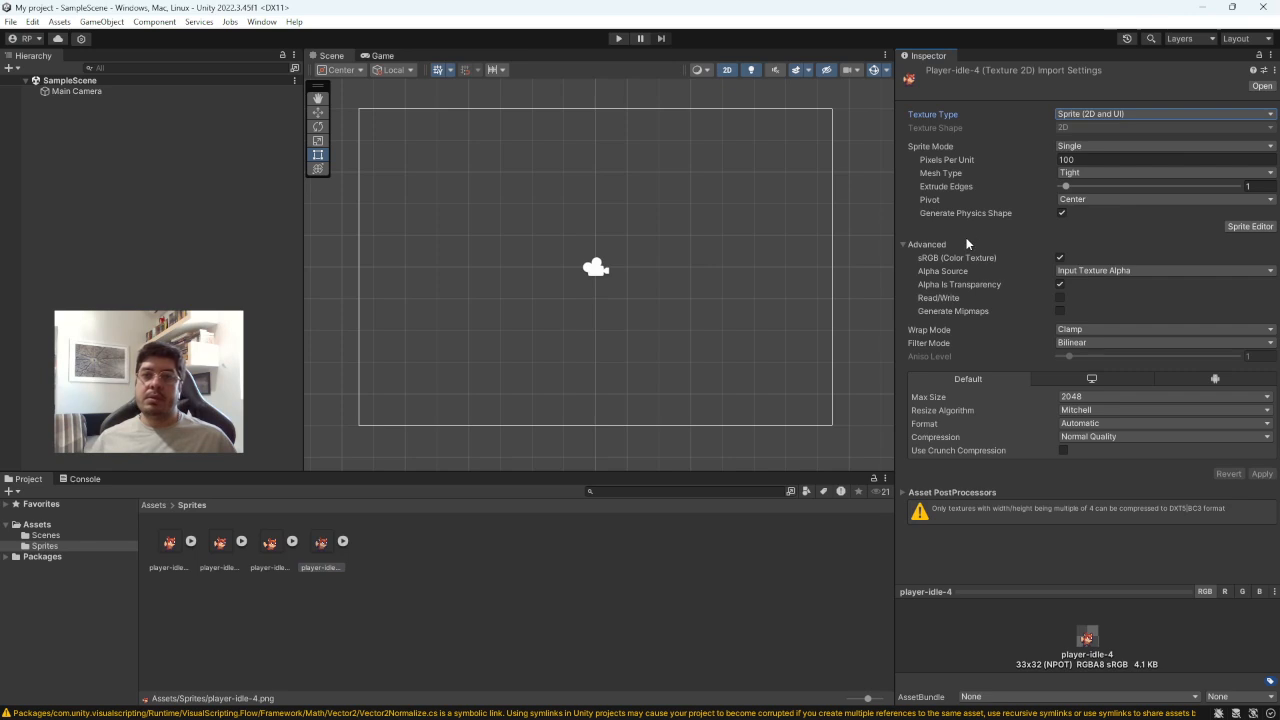
pyautogui.click(1066, 150)
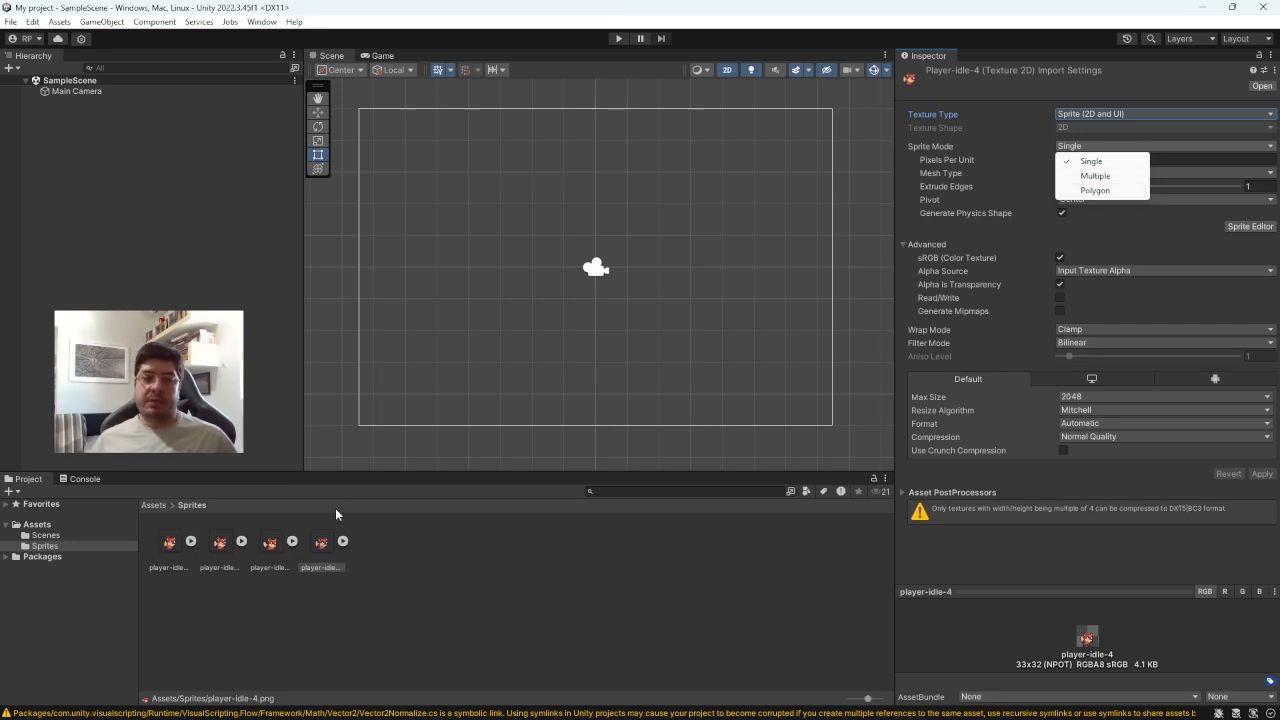
# - Expand the player-idle-4 texture and place its sprite in the scene, inside the lower-left part of the camera frame
pyautogui.click(342, 541)
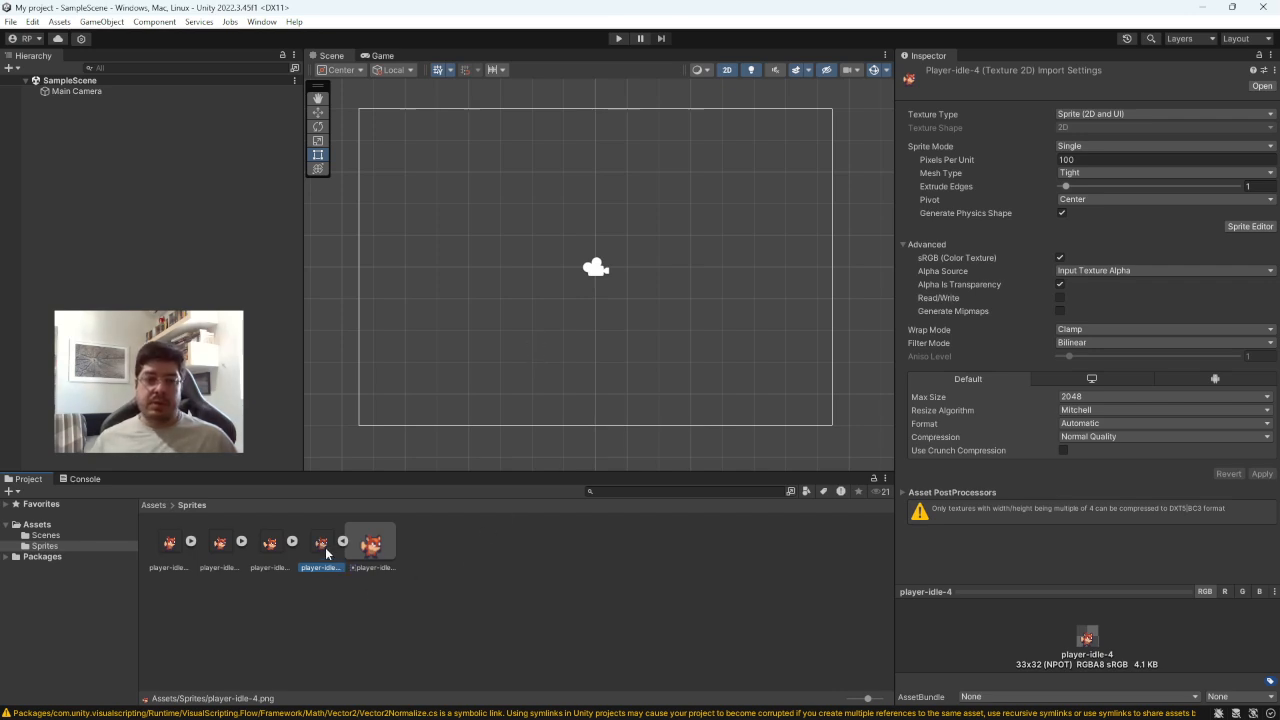
pyautogui.moveTo(372, 540); pyautogui.dragTo(514, 324)
pyautogui.click(531, 347)
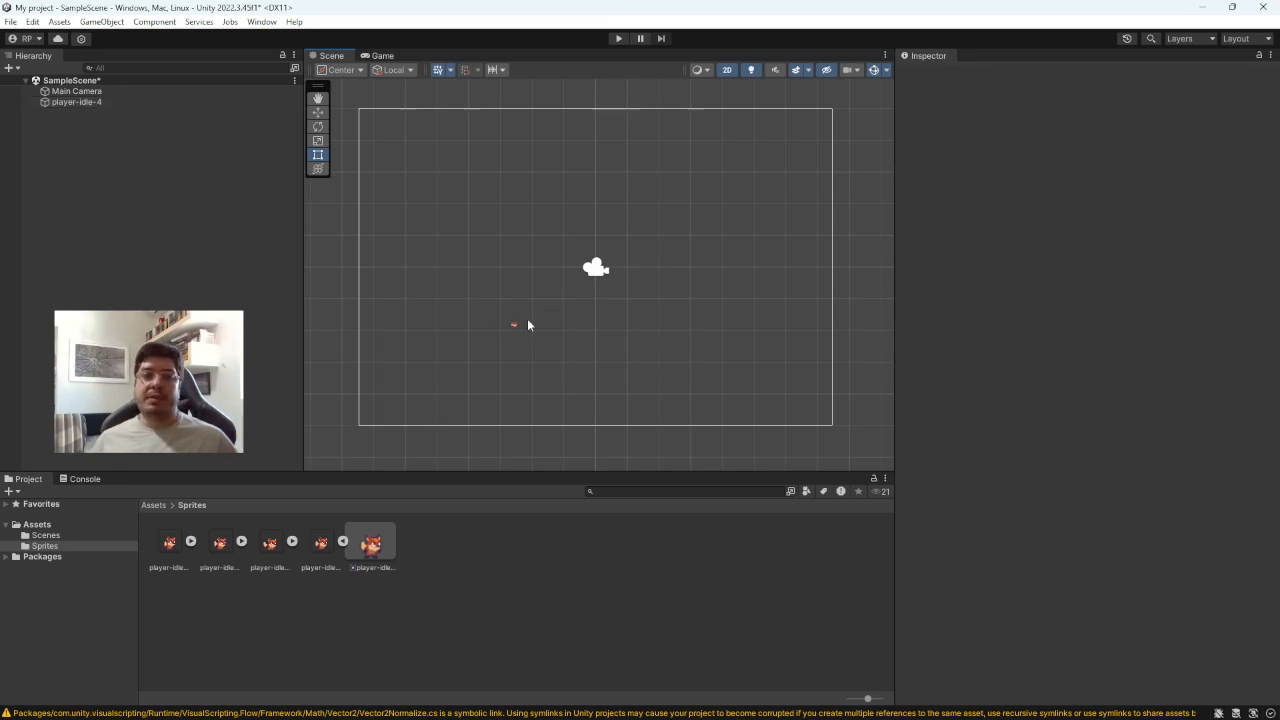
# - Set Pixels Per Unit to 10 for the player-idle-4 texture and apply the import settings
pyautogui.click(321, 543)
pyautogui.click(1080, 161)
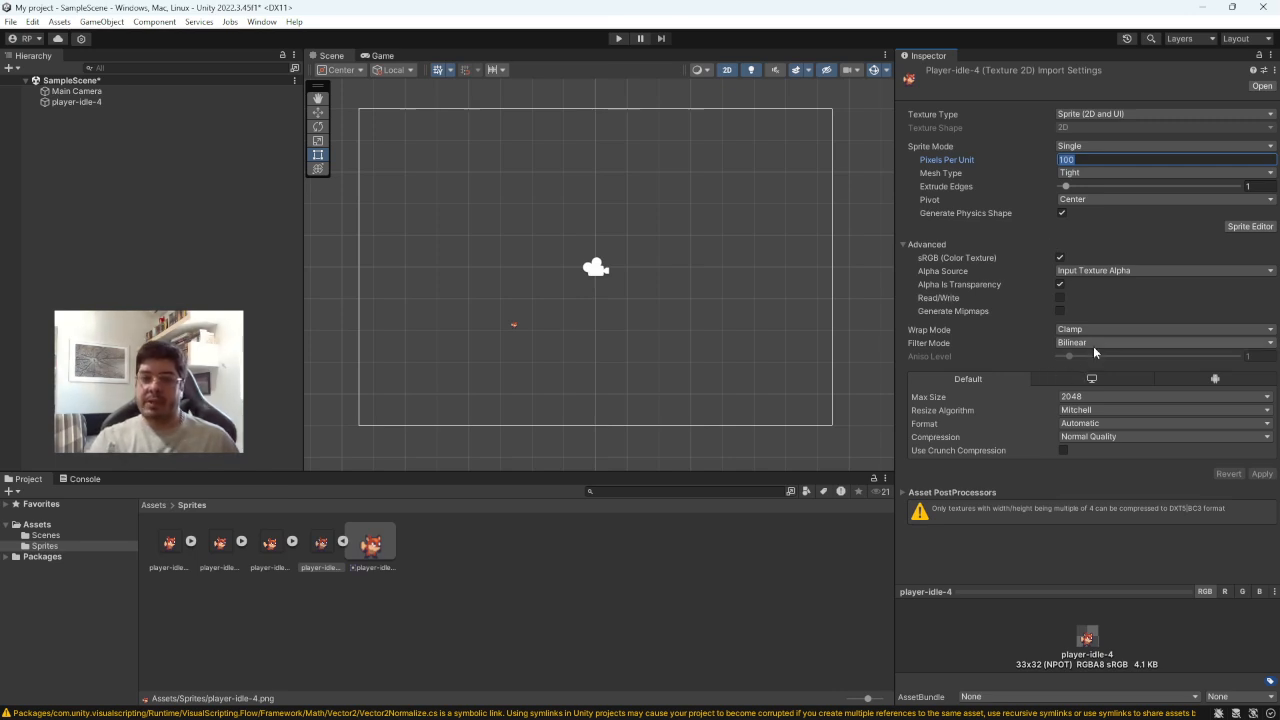
pyautogui.write('10')
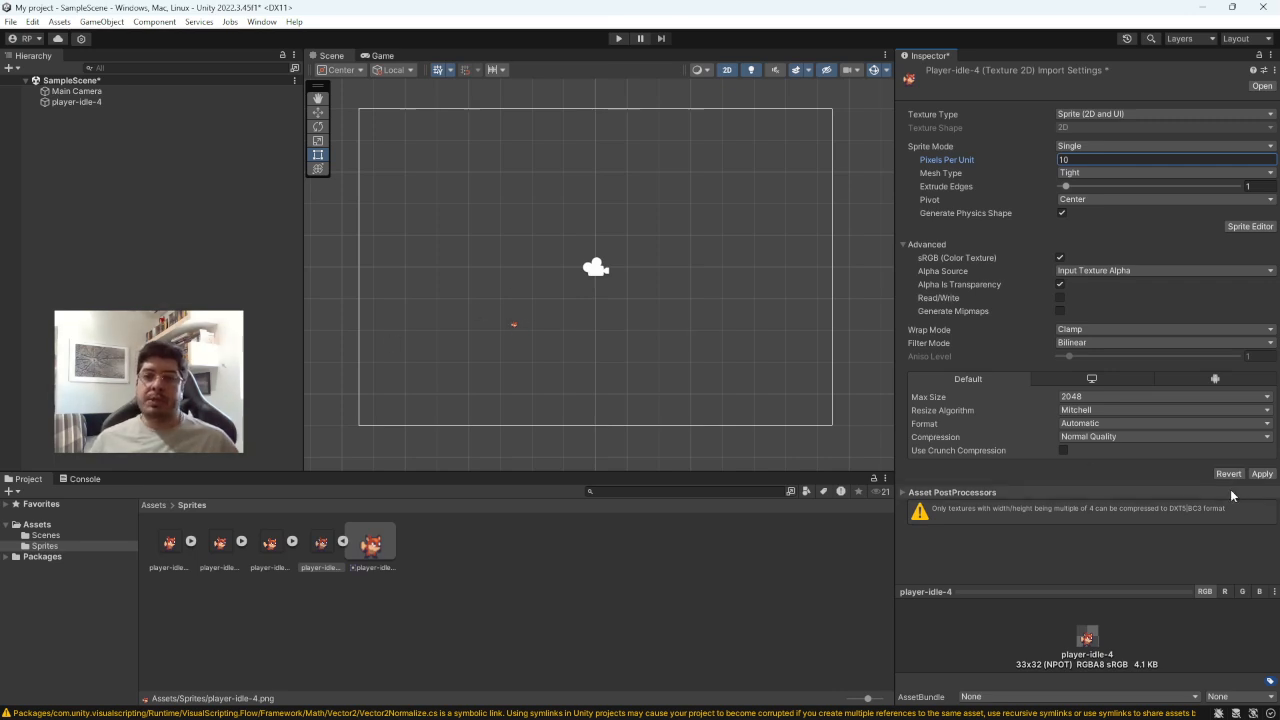
pyautogui.click(1261, 473)
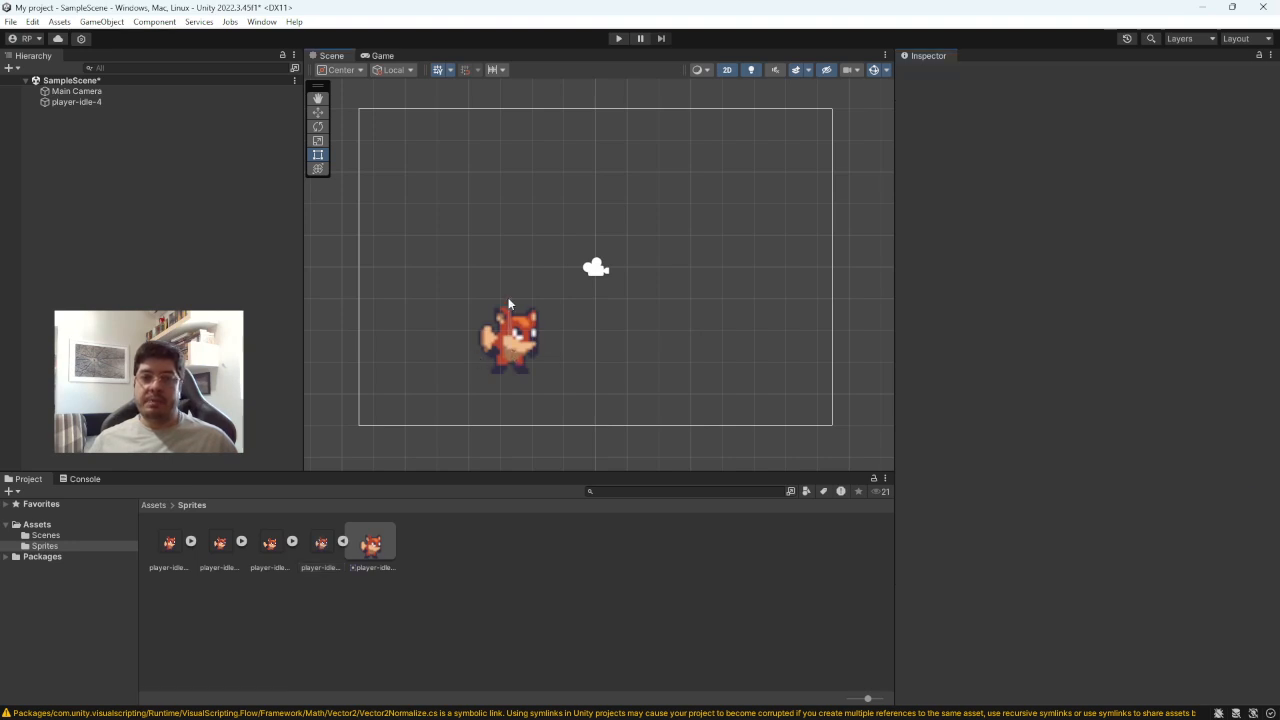
# - Move the fox sprite in the scene to about X -3.04, Y -1.105
pyautogui.click(514, 347)
pyautogui.scroll(1, 528, 348)
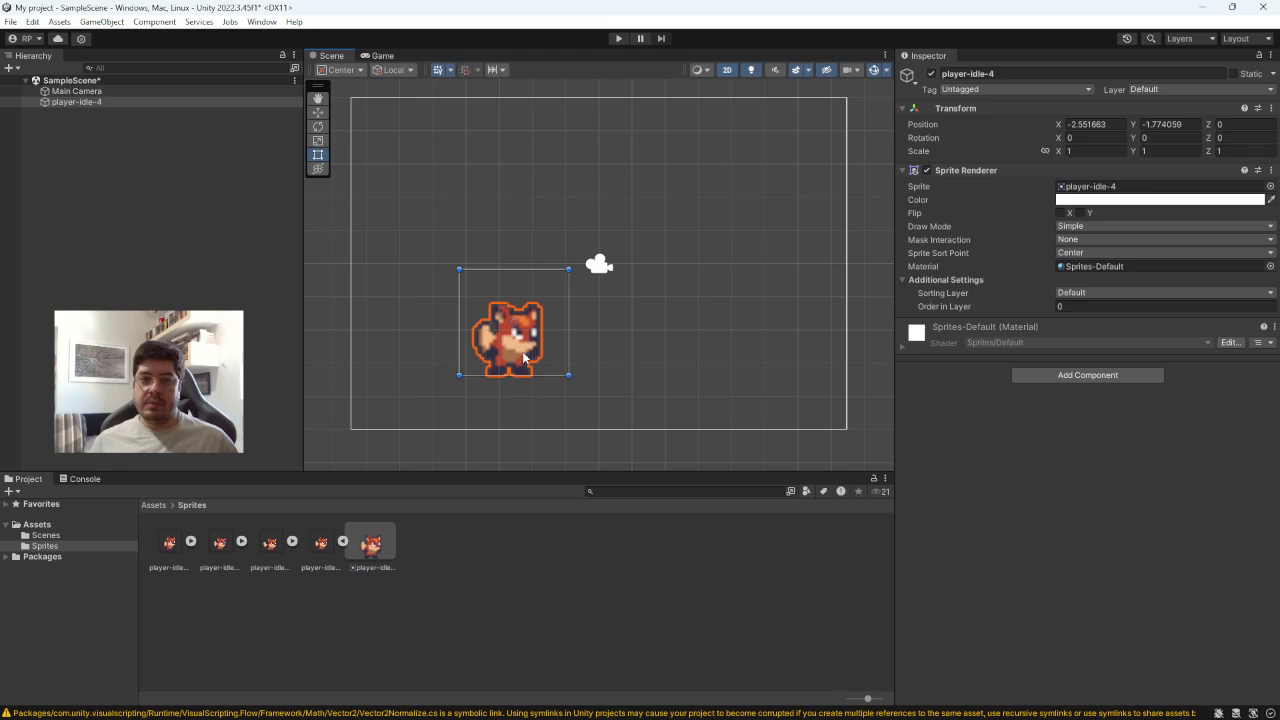
pyautogui.moveTo(528, 348); pyautogui.dragTo(514, 335)
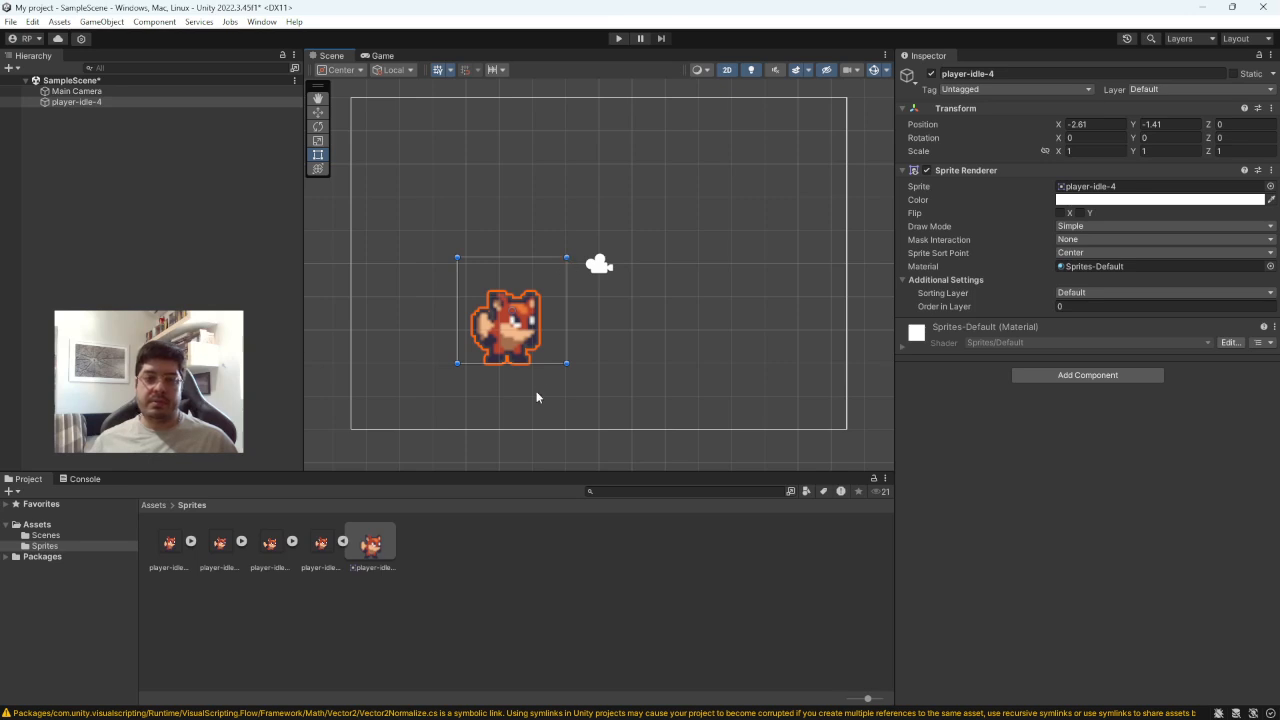
pyautogui.click(322, 545)
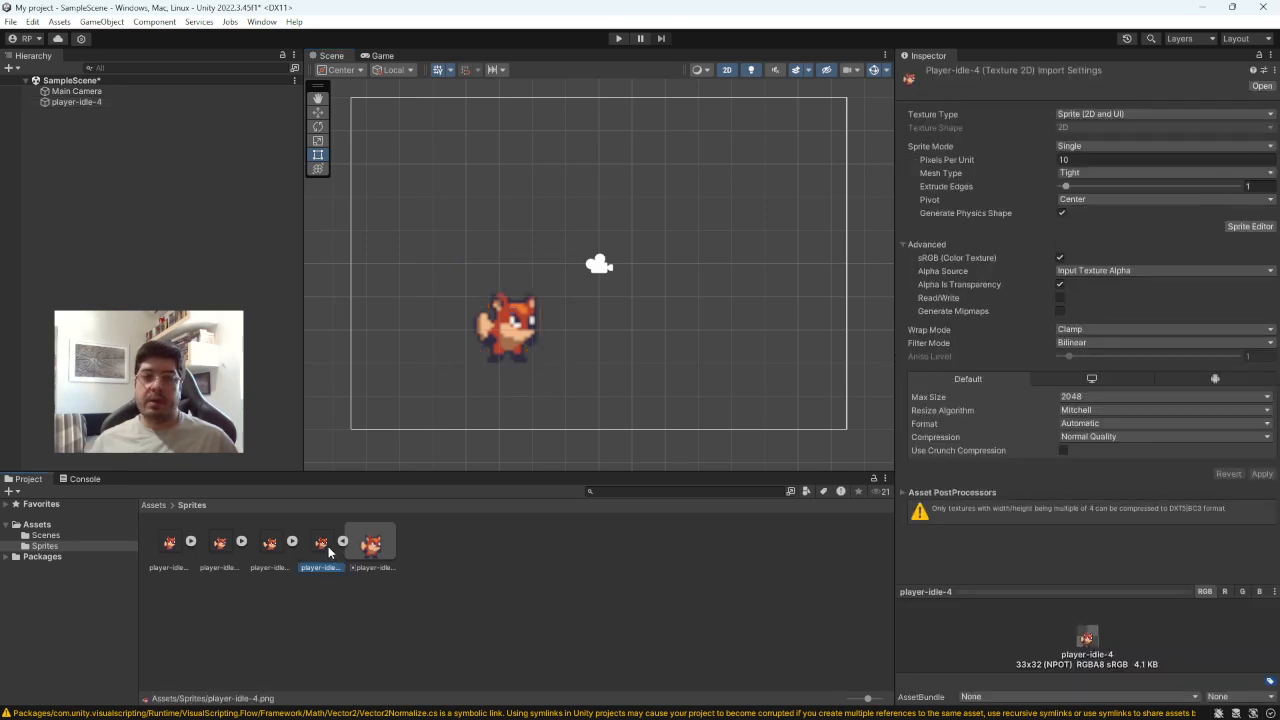
pyautogui.scroll(2, 490, 365)
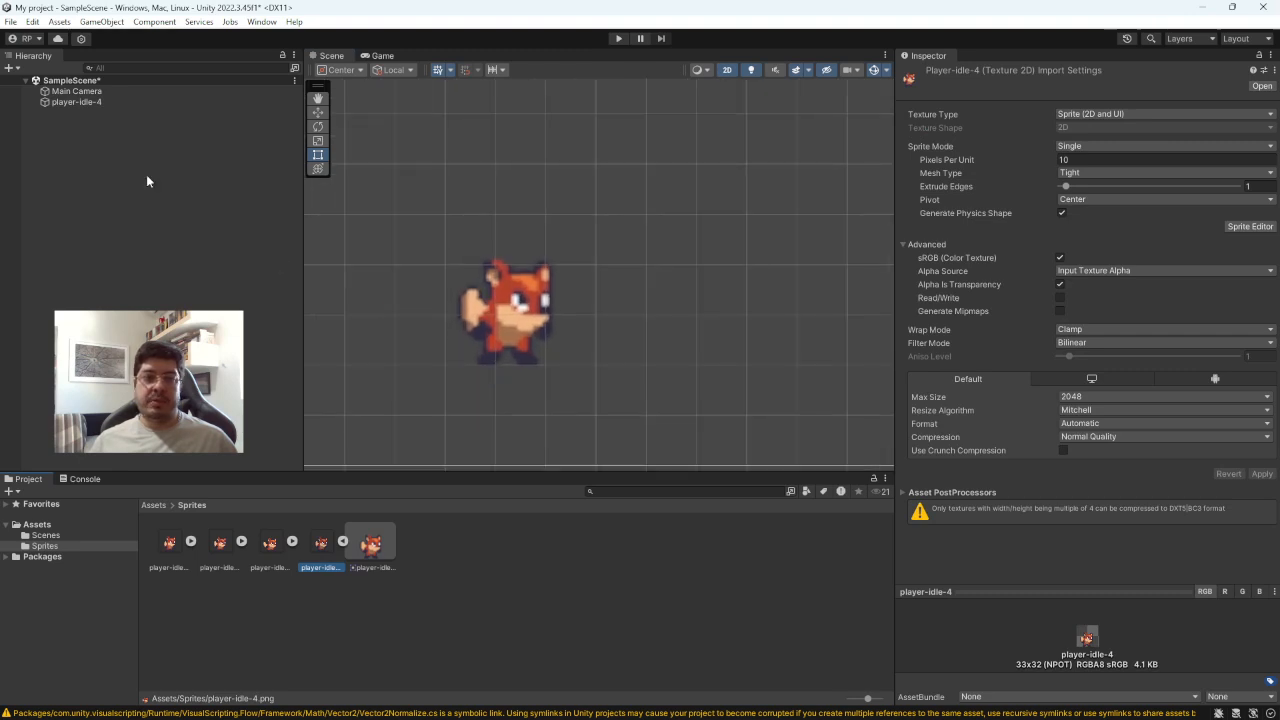
pyautogui.doubleClick(80, 103)
pyautogui.click(572, 300)
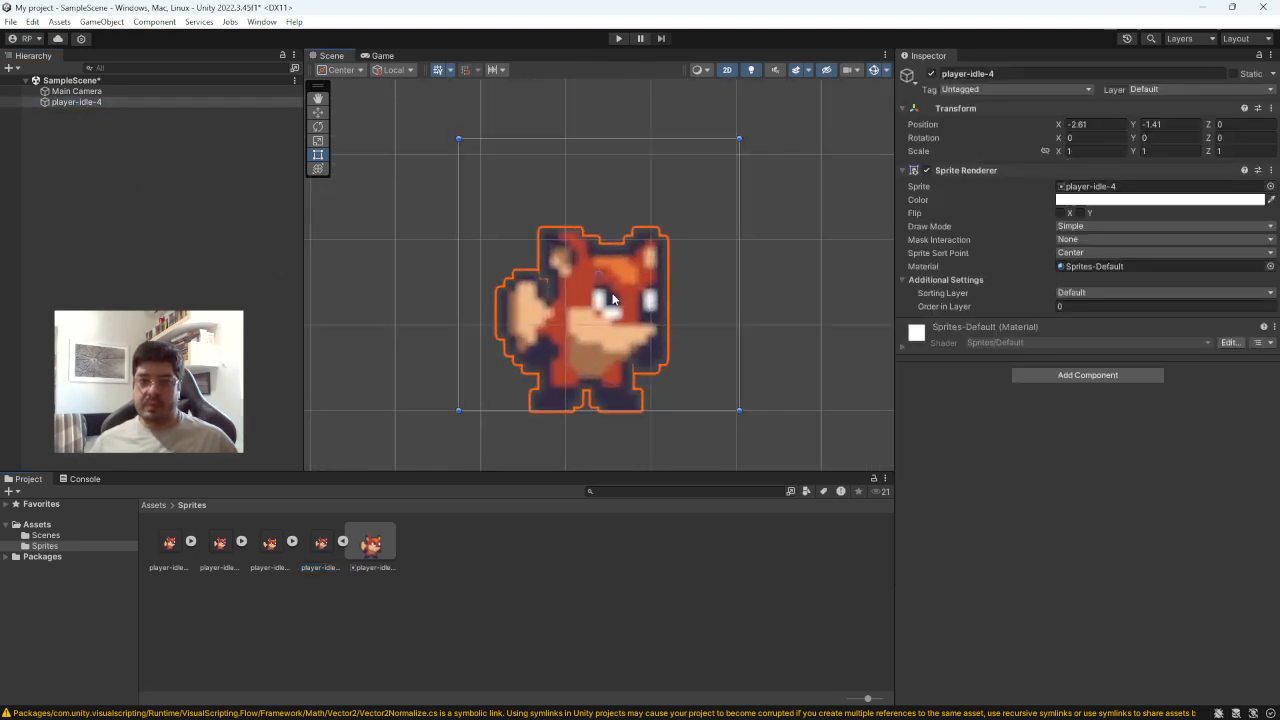
pyautogui.click(790, 345)
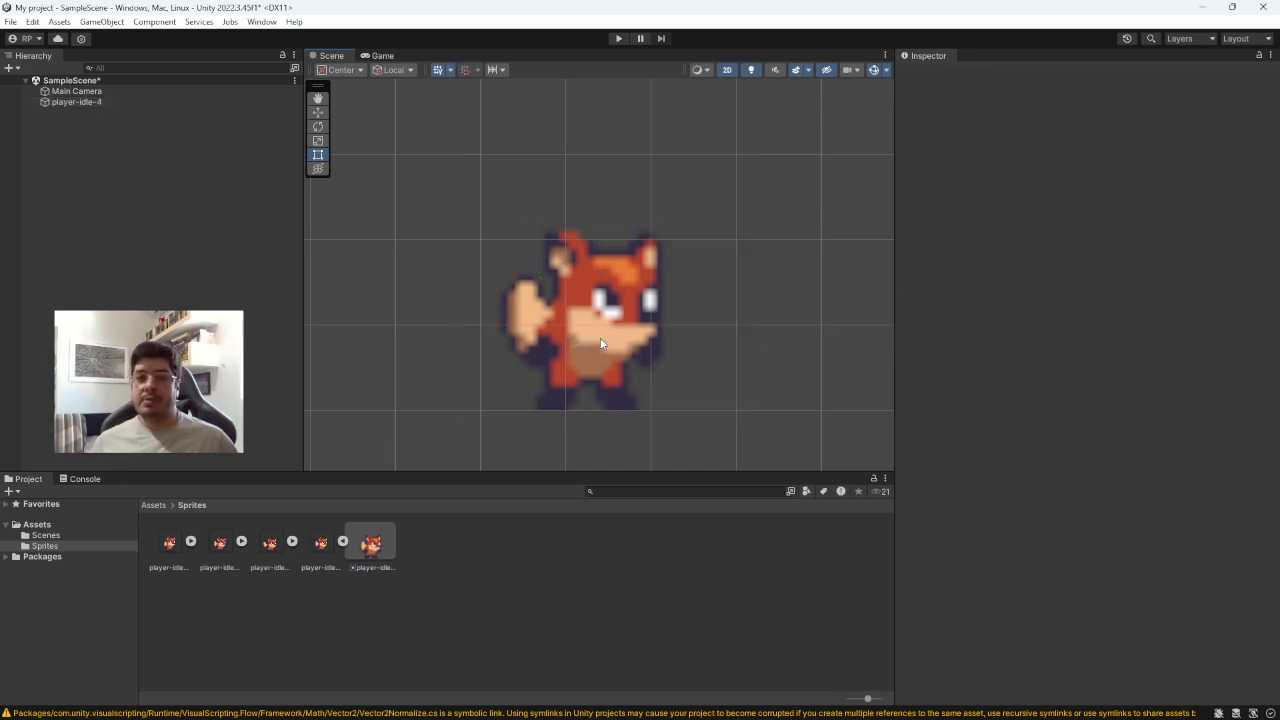
pyautogui.moveTo(600, 343); pyautogui.dragTo(564, 332)
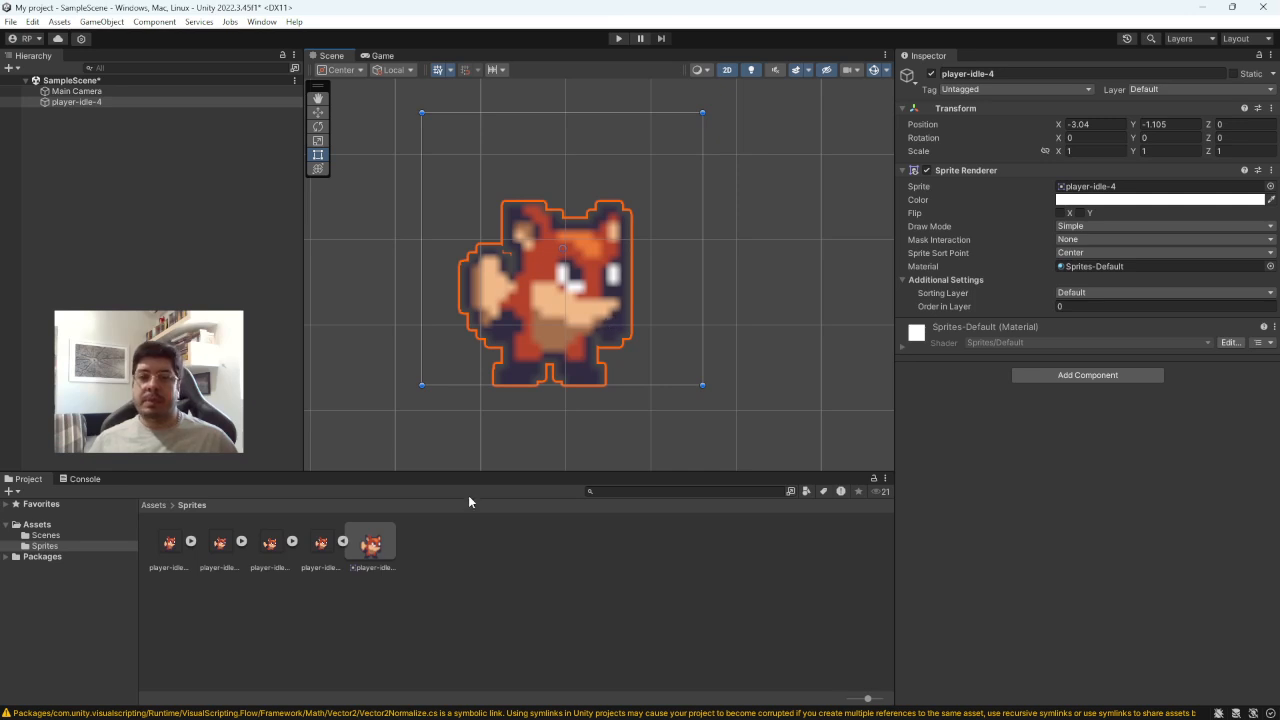
# - Set the player-idle-4 texture's Filter Mode to Point (no filter) and Compression to None, and apply the import settings
pyautogui.click(330, 548)
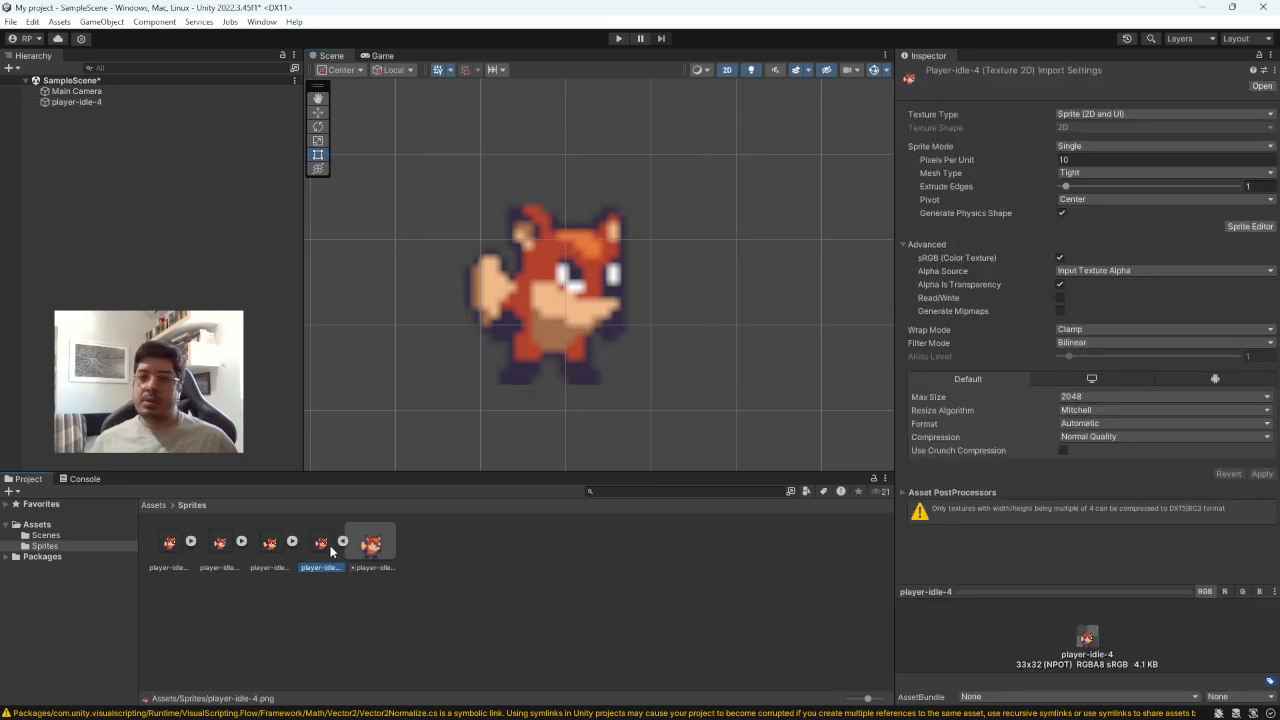
pyautogui.click(1070, 343)
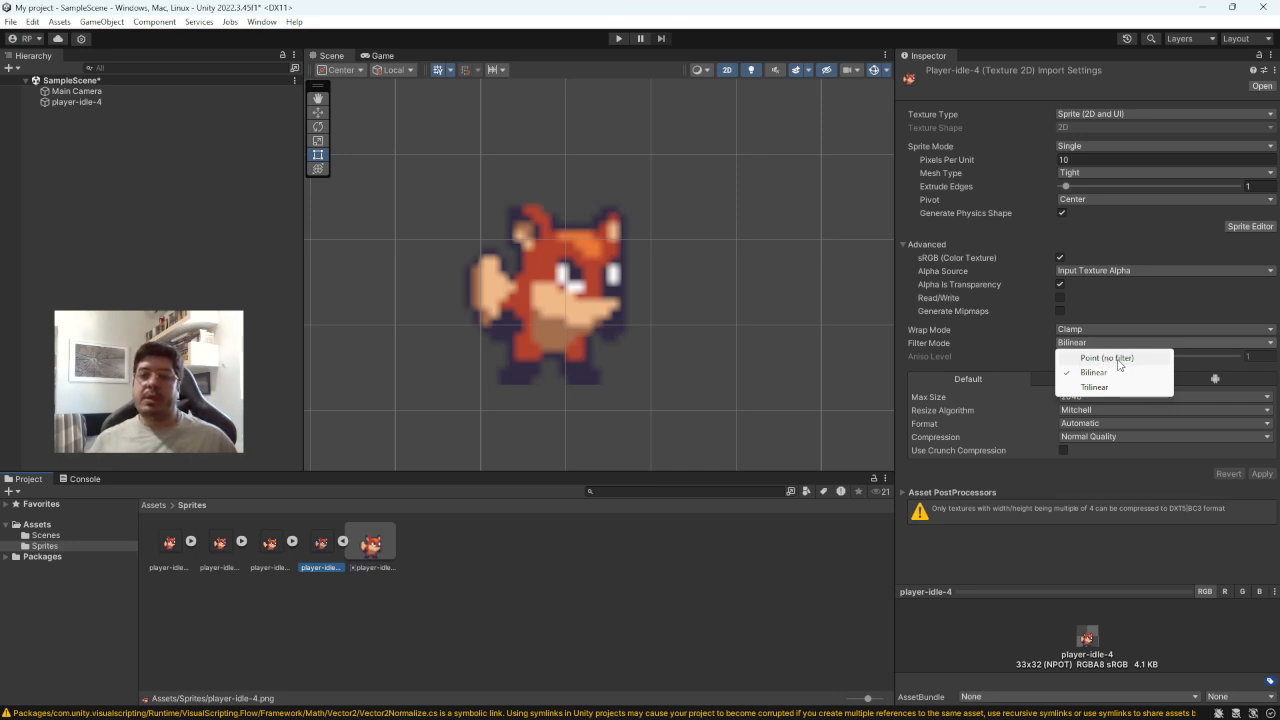
pyautogui.click(1118, 358)
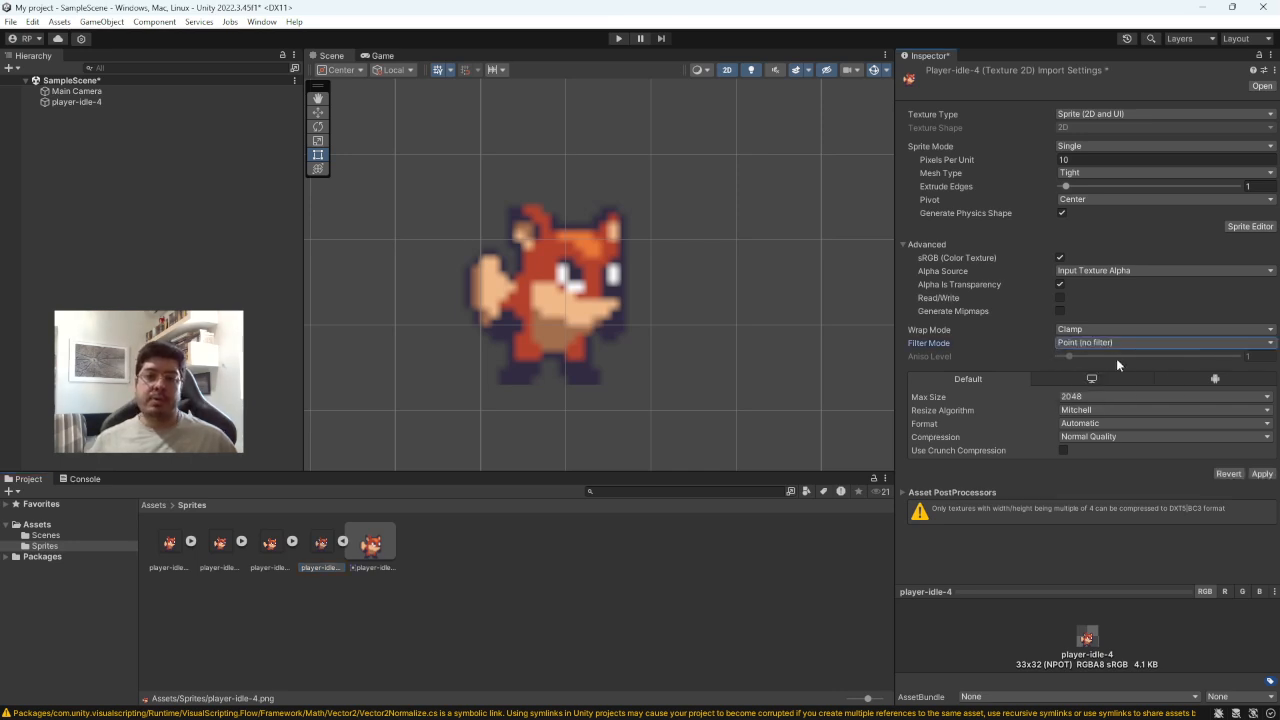
pyautogui.click(1086, 437)
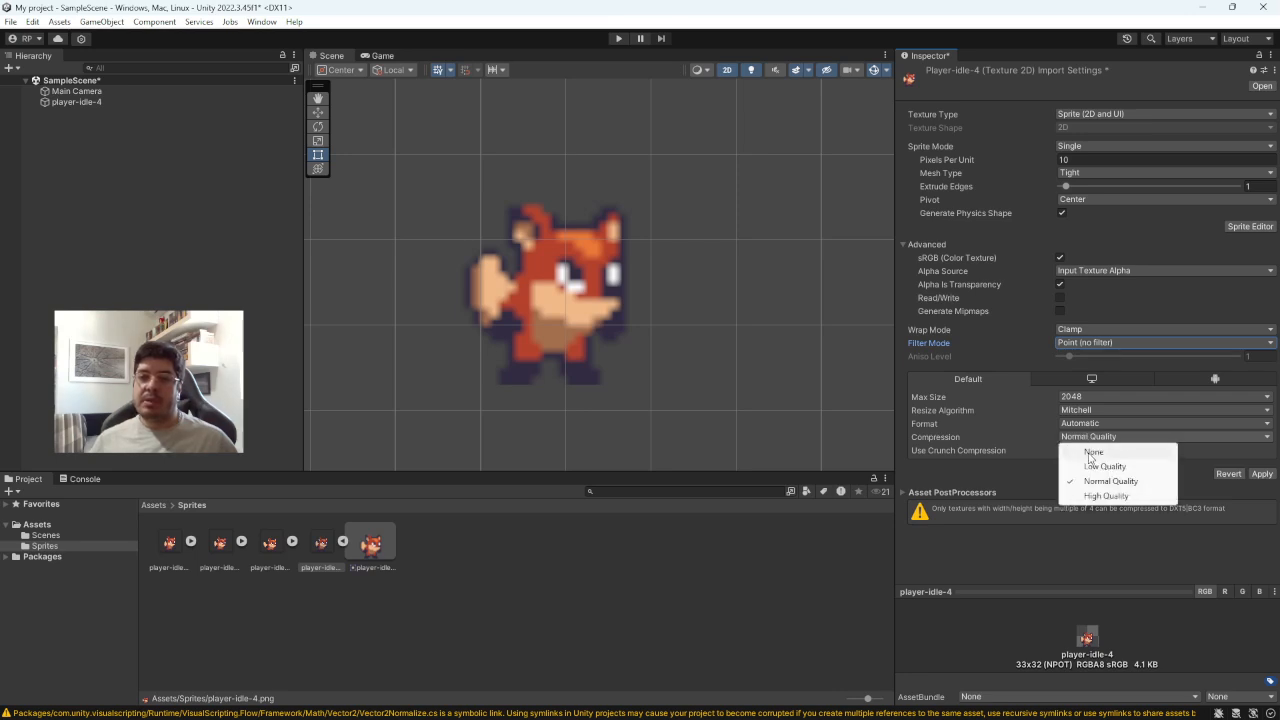
pyautogui.click(1089, 453)
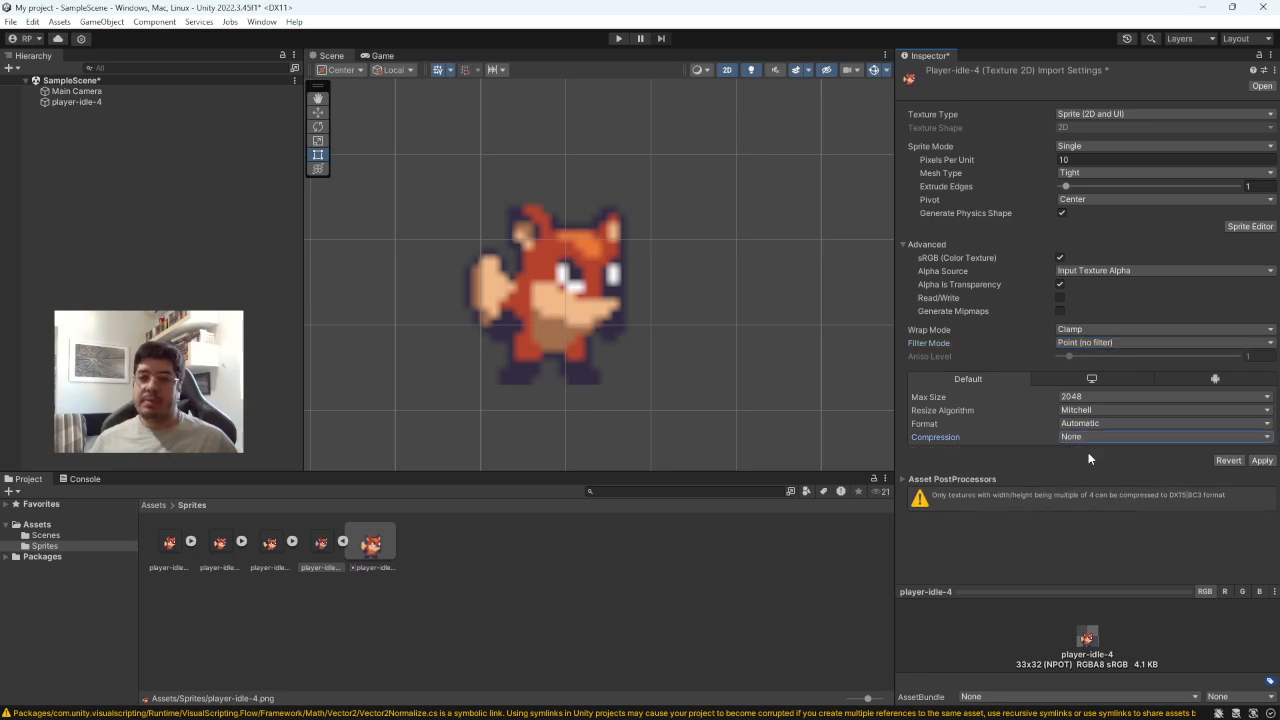
pyautogui.click(1262, 461)
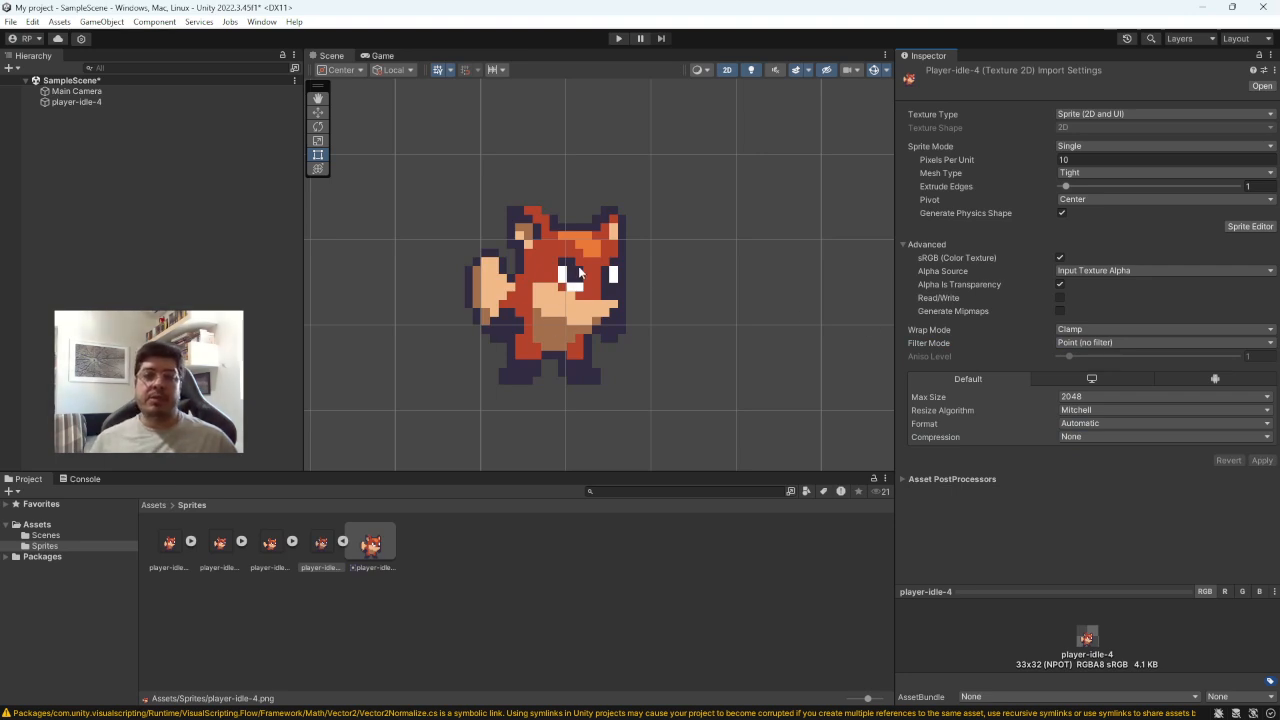
# - Compare the import settings of player-idle-4 with those of player-idle-3, player-idle-2 and player-idle-1
pyautogui.click(579, 272)
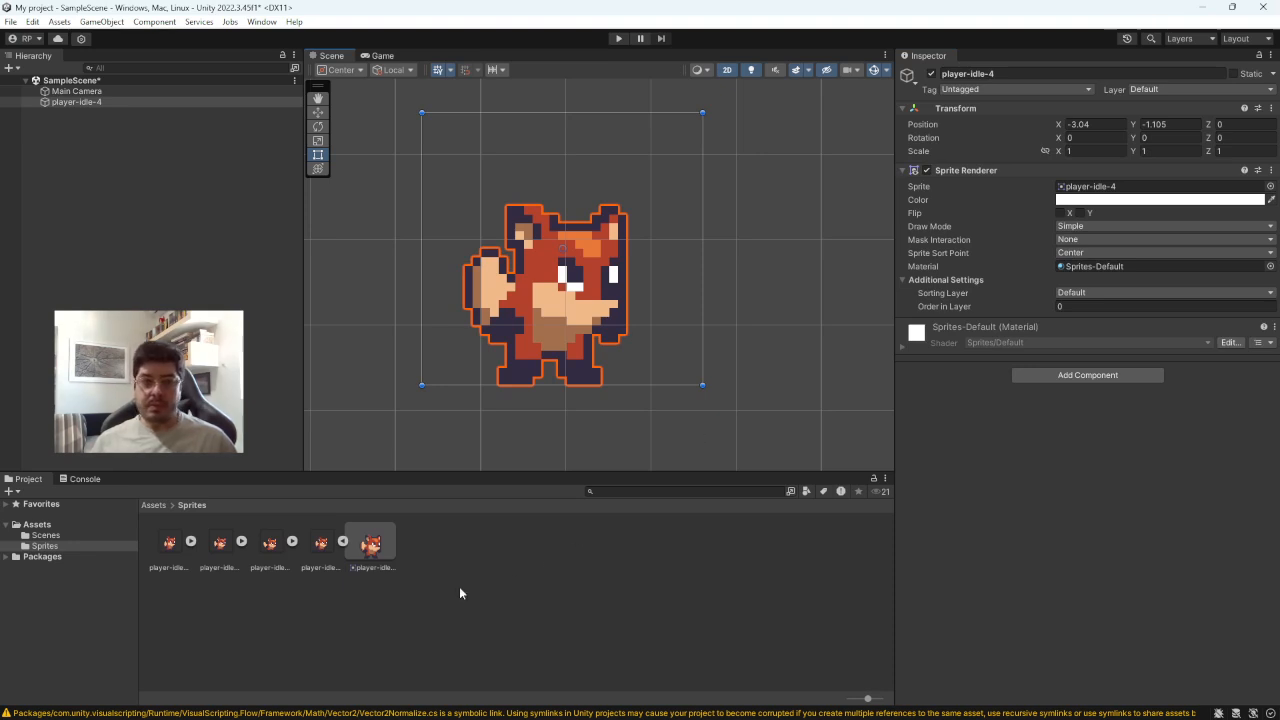
pyautogui.click(320, 546)
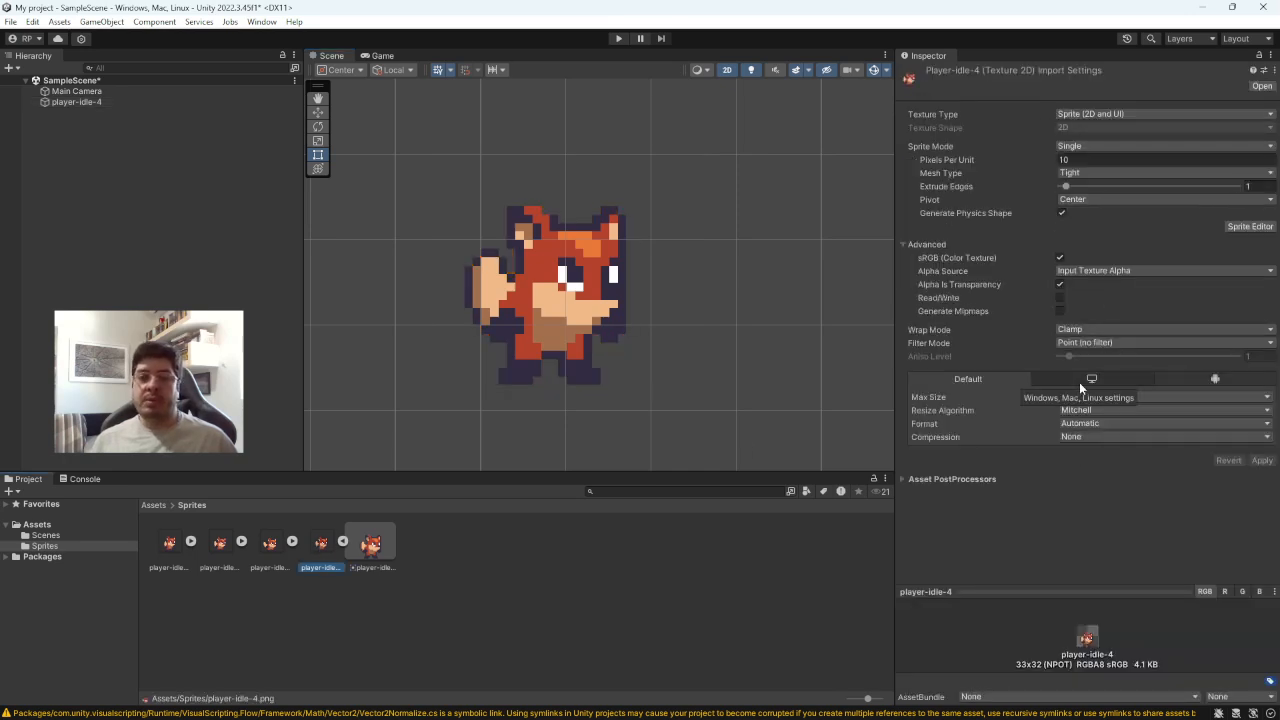
pyautogui.click(341, 542)
pyautogui.click(268, 553)
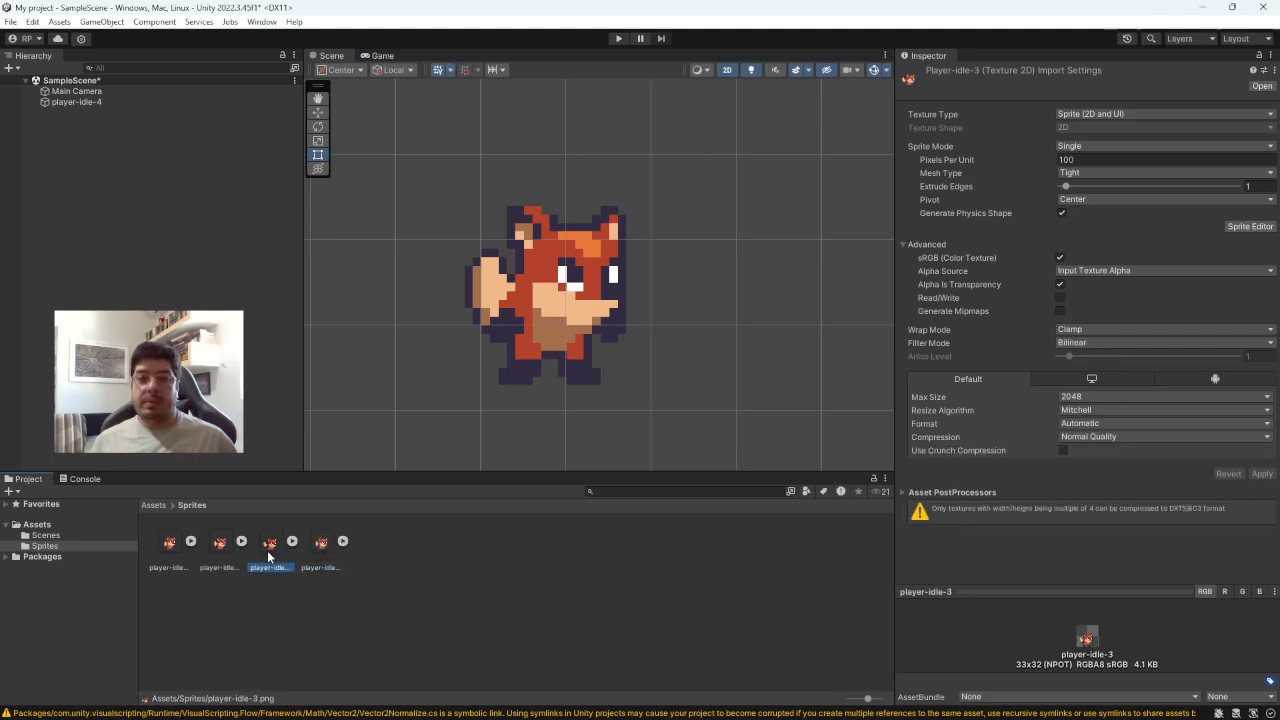
pyautogui.click(208, 552)
pyautogui.click(161, 553)
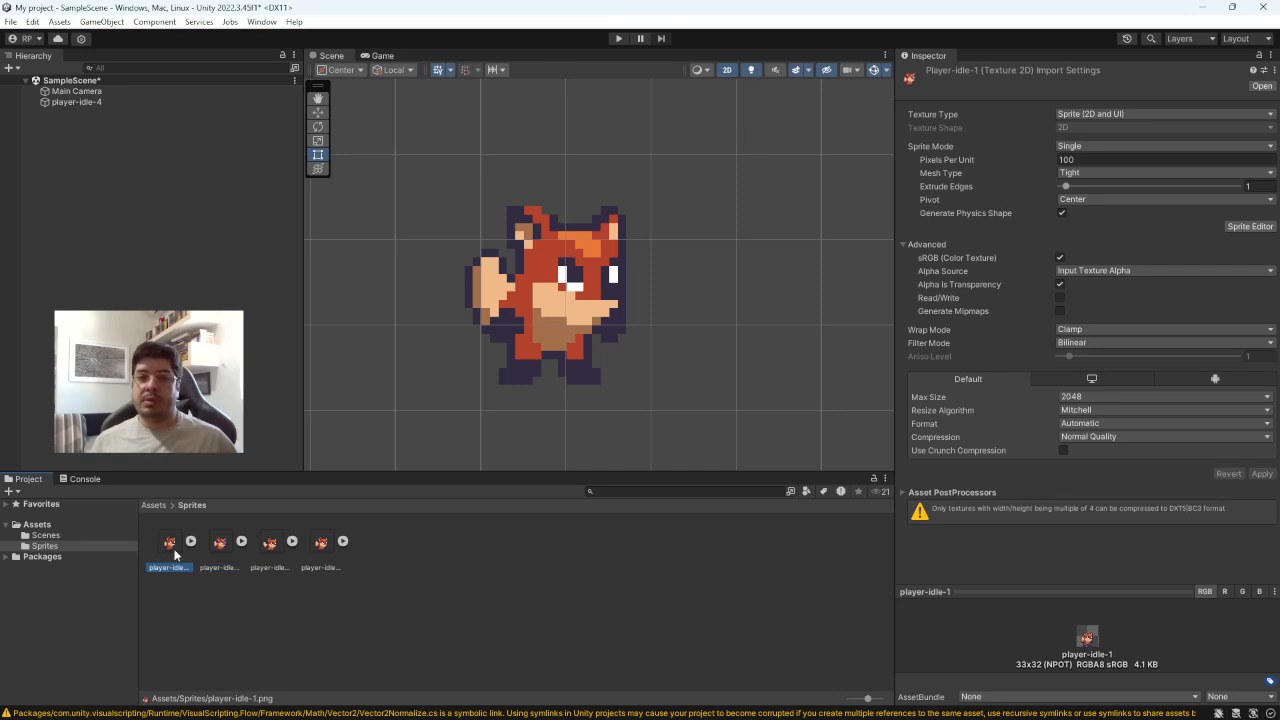
# - Place player-idle-1 in the scene beside the fox to compare their sizes, and delete it again
pyautogui.moveTo(172, 537); pyautogui.dragTo(399, 310)
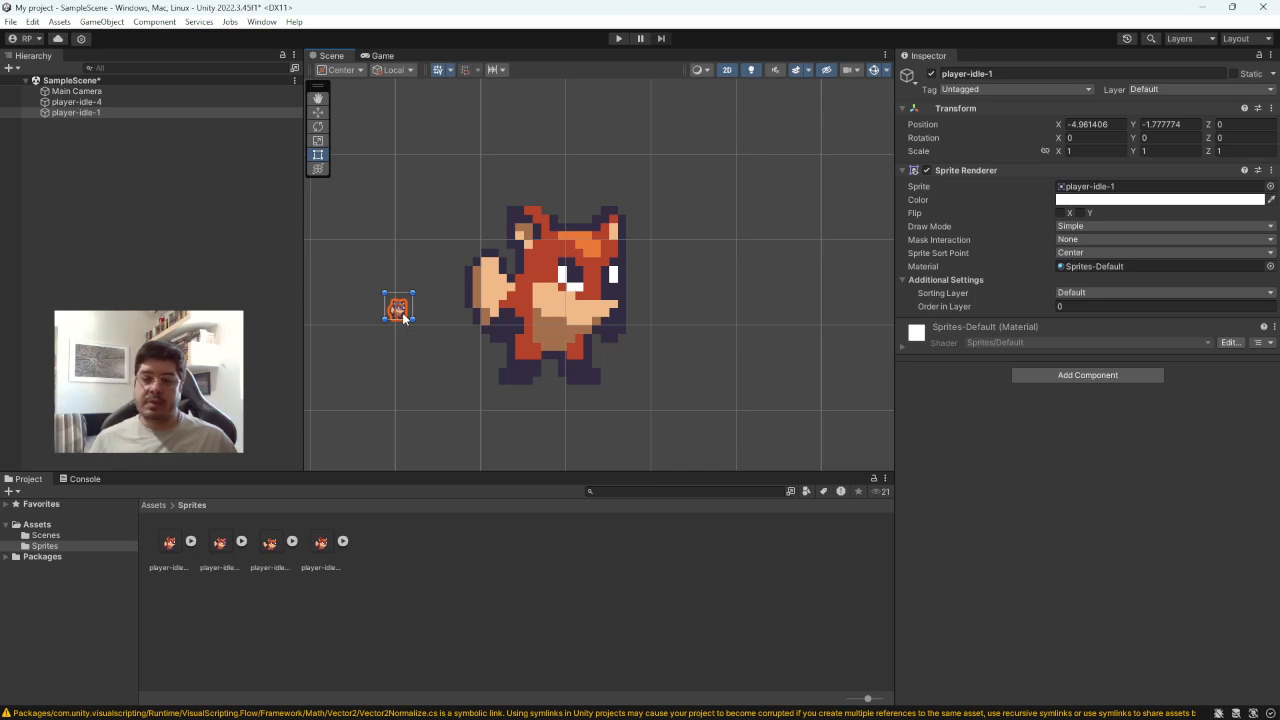
pyautogui.press('Delete')
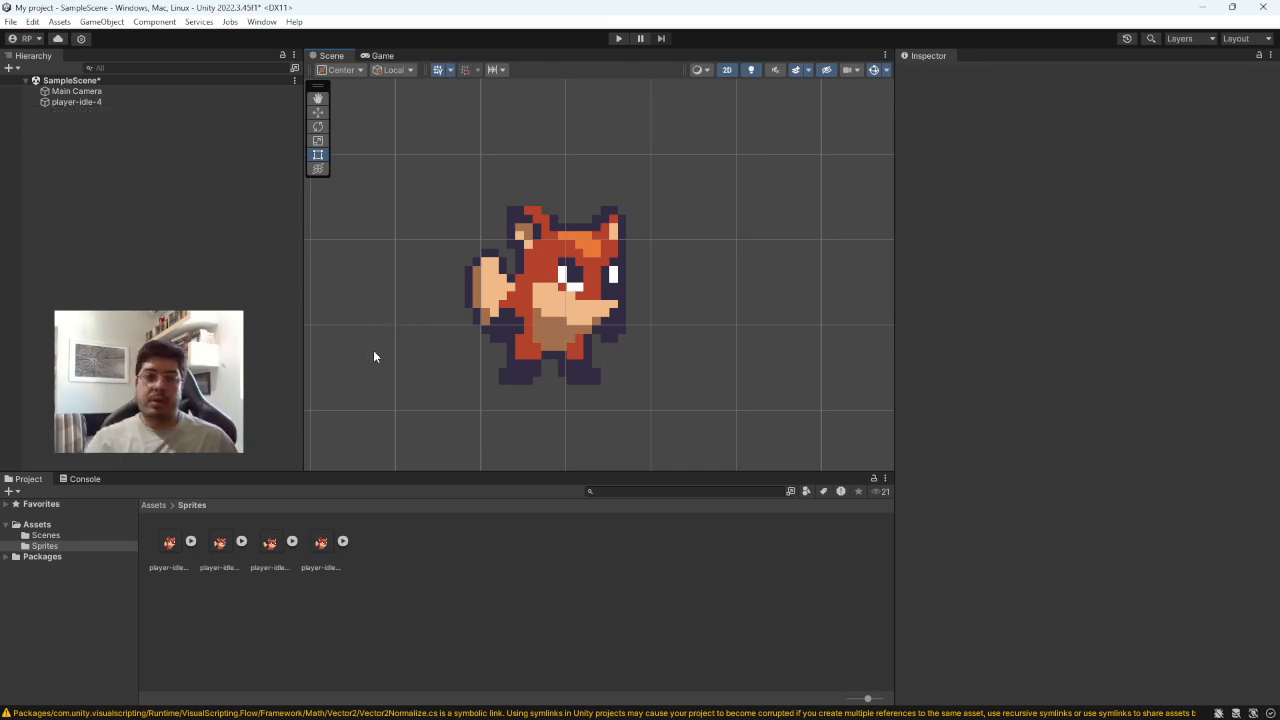
# - Create an import preset from player-idle-4's texture settings and save it as player in the Sprites folder
pyautogui.click(322, 541)
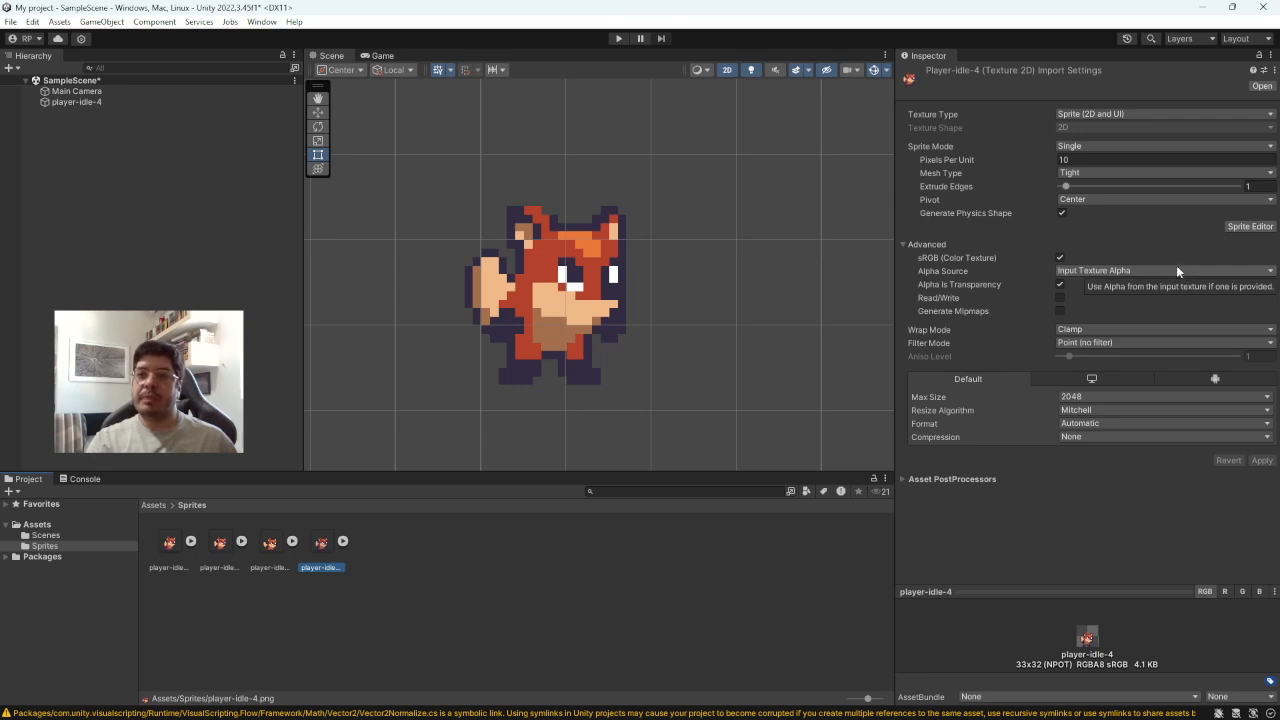
pyautogui.click(1263, 71)
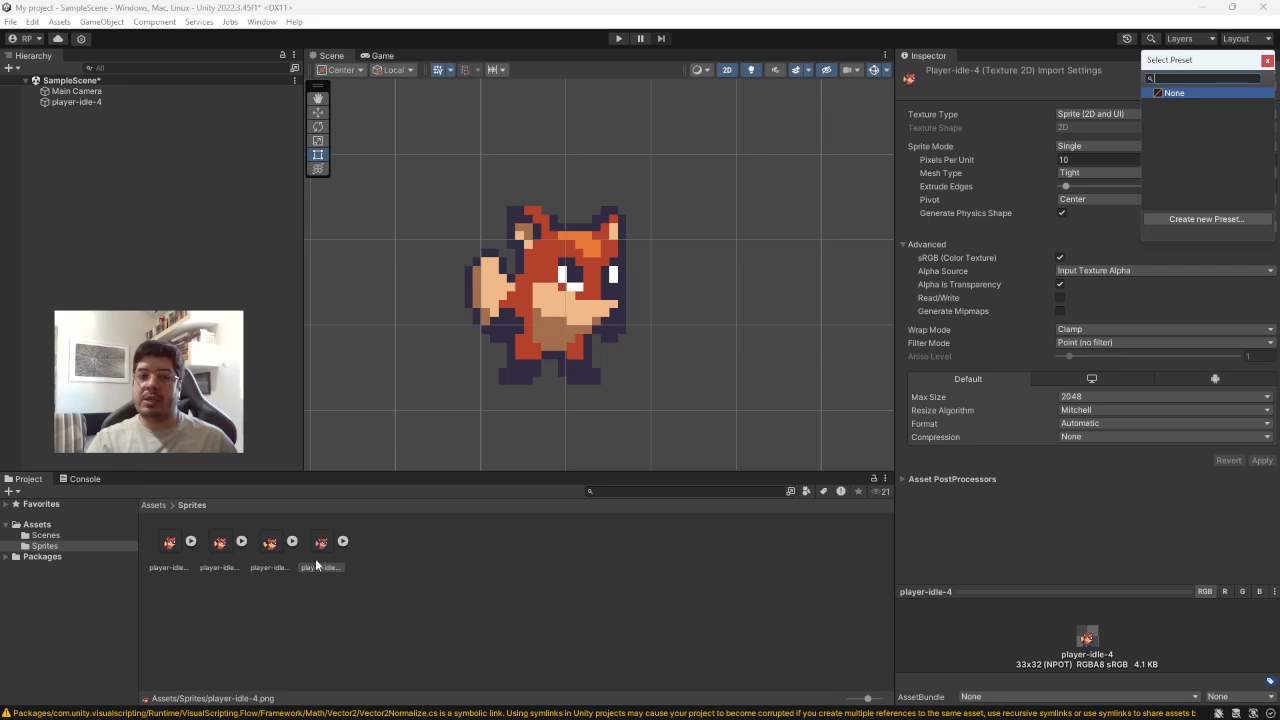
pyautogui.click(1206, 218)
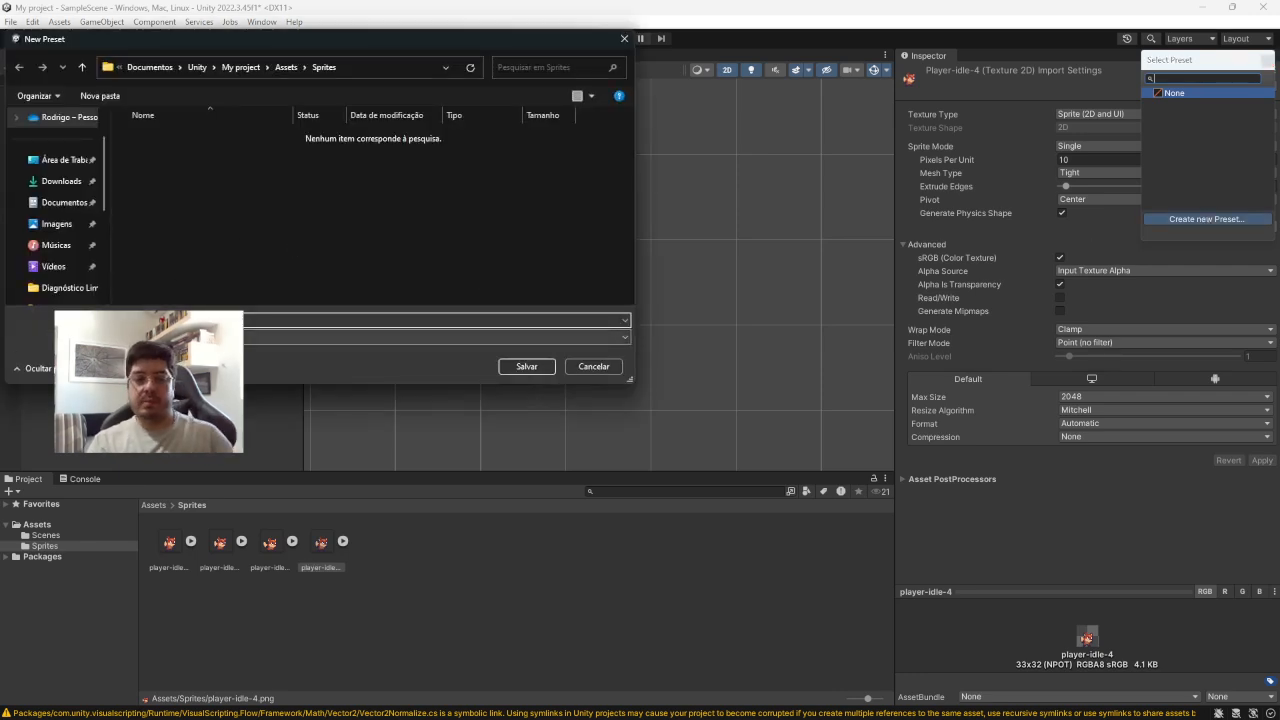
pyautogui.write('P')
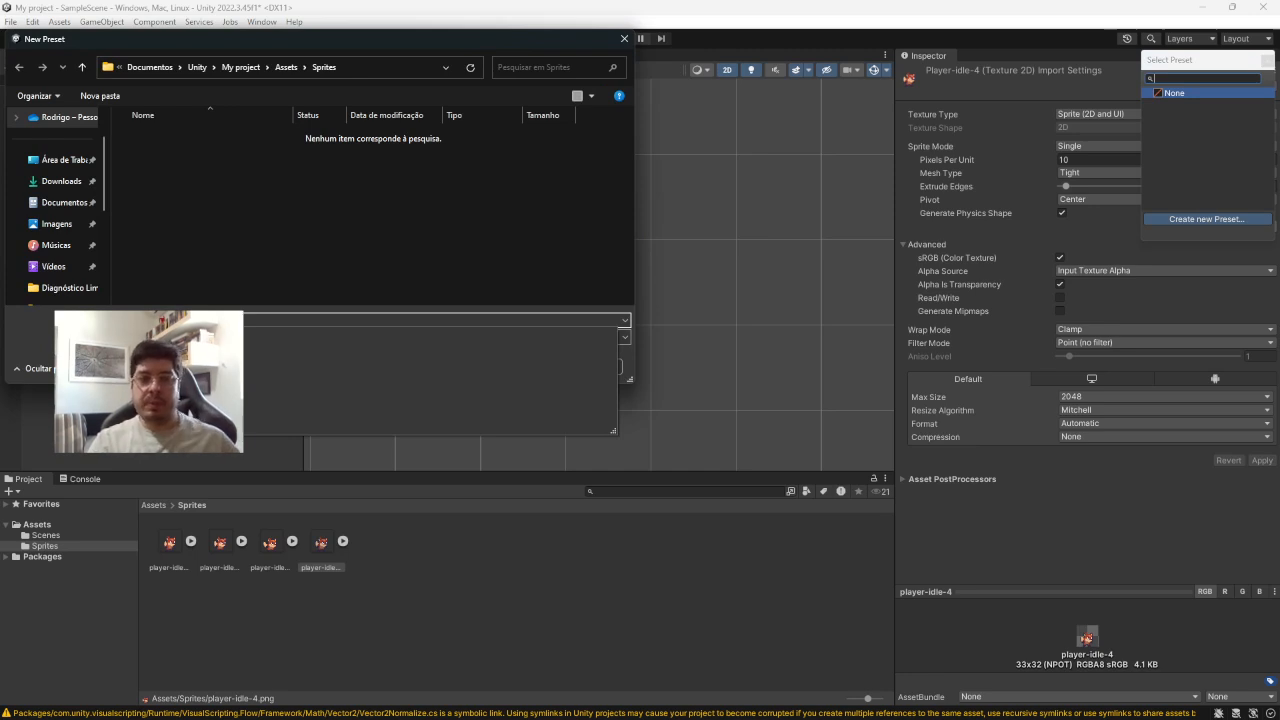
pyautogui.click(277, 258)
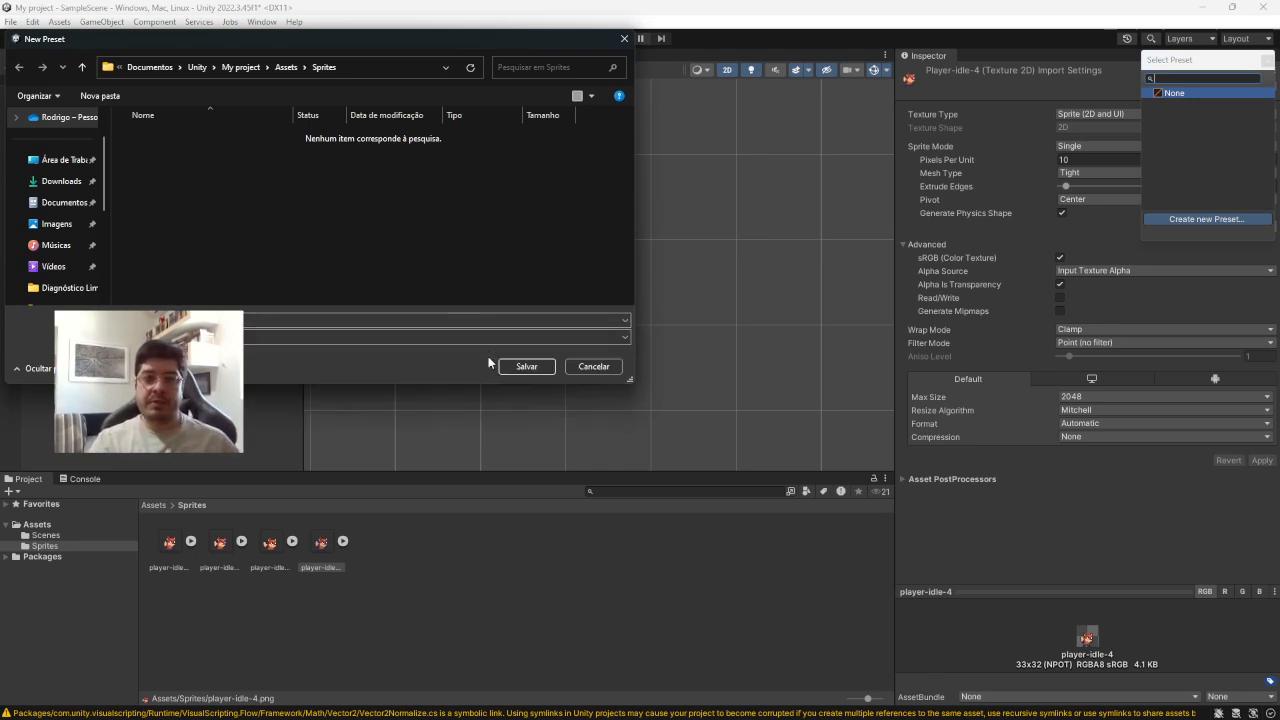
pyautogui.click(518, 369)
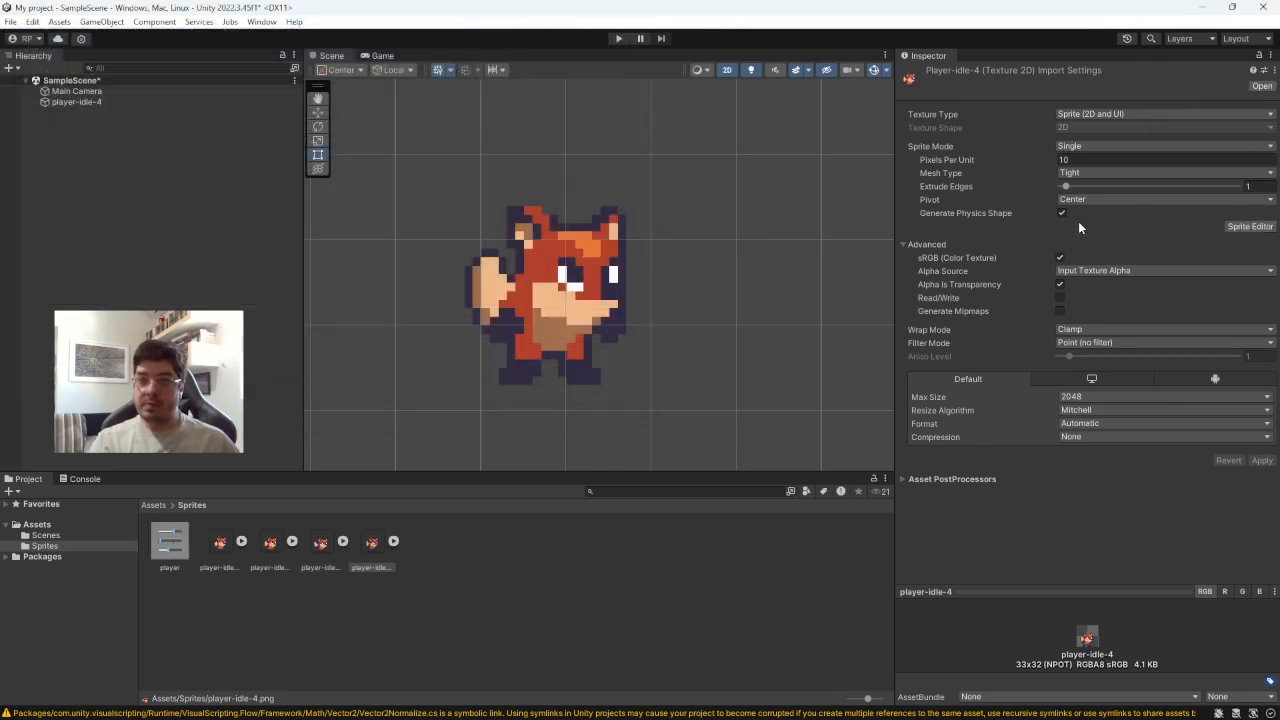
# - Review the import settings stored in the player preset, including its Filter Mode options, keeping Point (no filter)
pyautogui.click(169, 555)
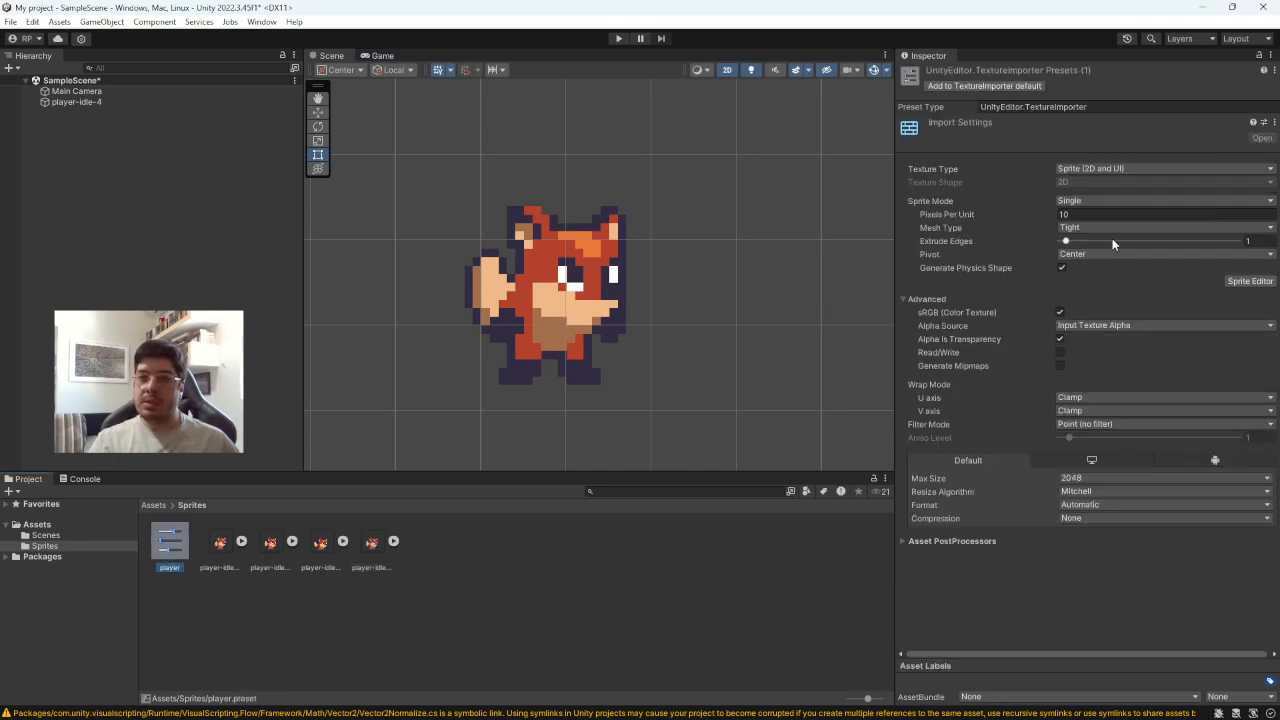
pyautogui.click(1072, 426)
pyautogui.click(1078, 436)
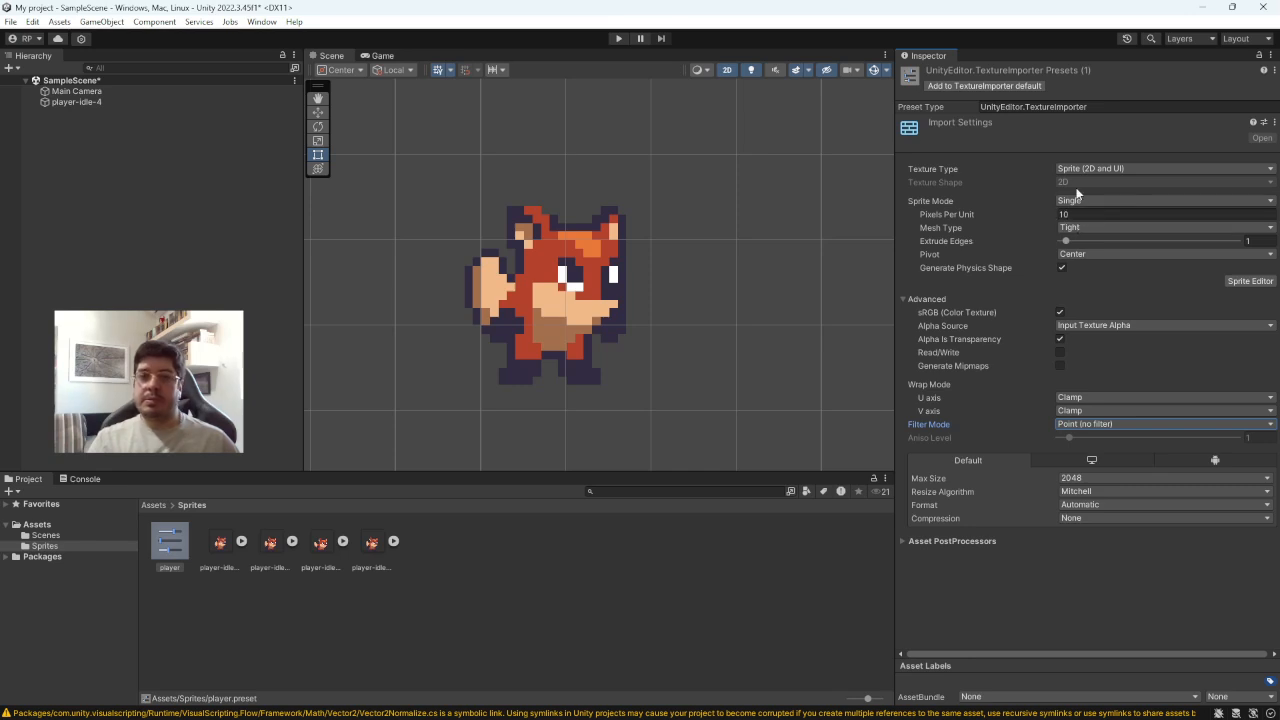
# - Assign the player preset to the player-idle-1, player-idle-2 and player-idle-3 textures together and apply the import settings
pyautogui.click(365, 578)
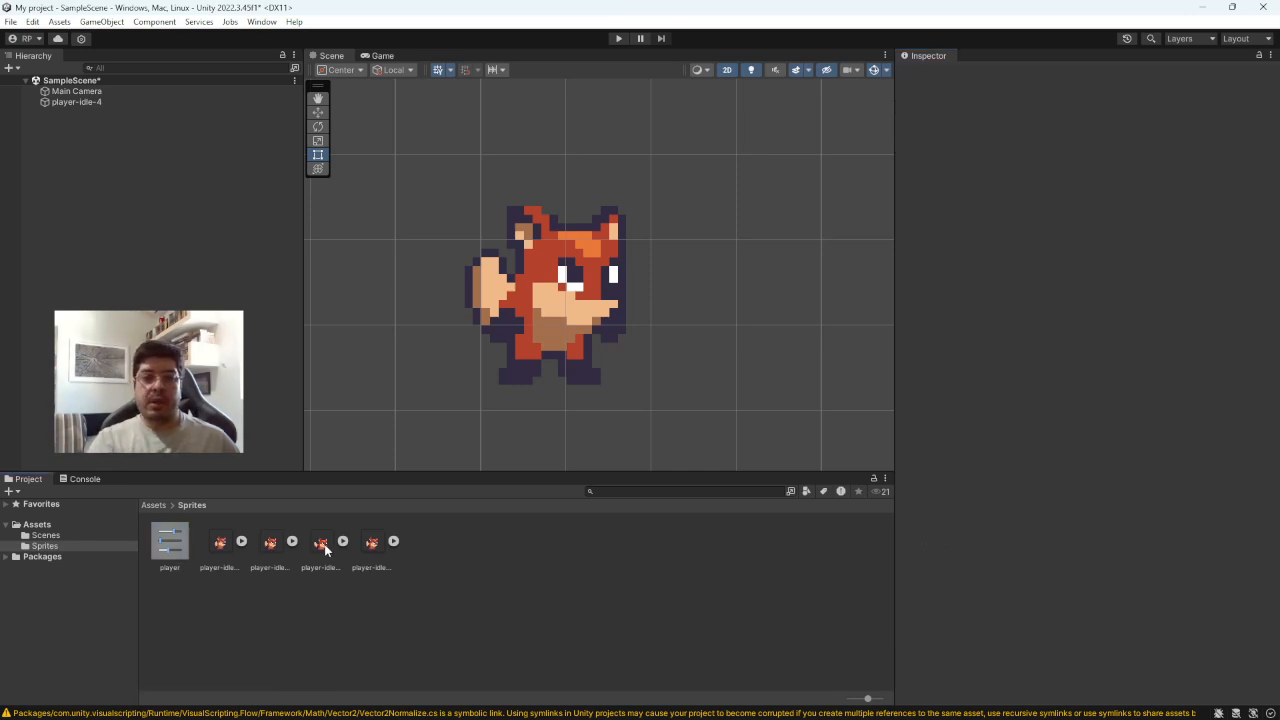
pyautogui.click(327, 547)
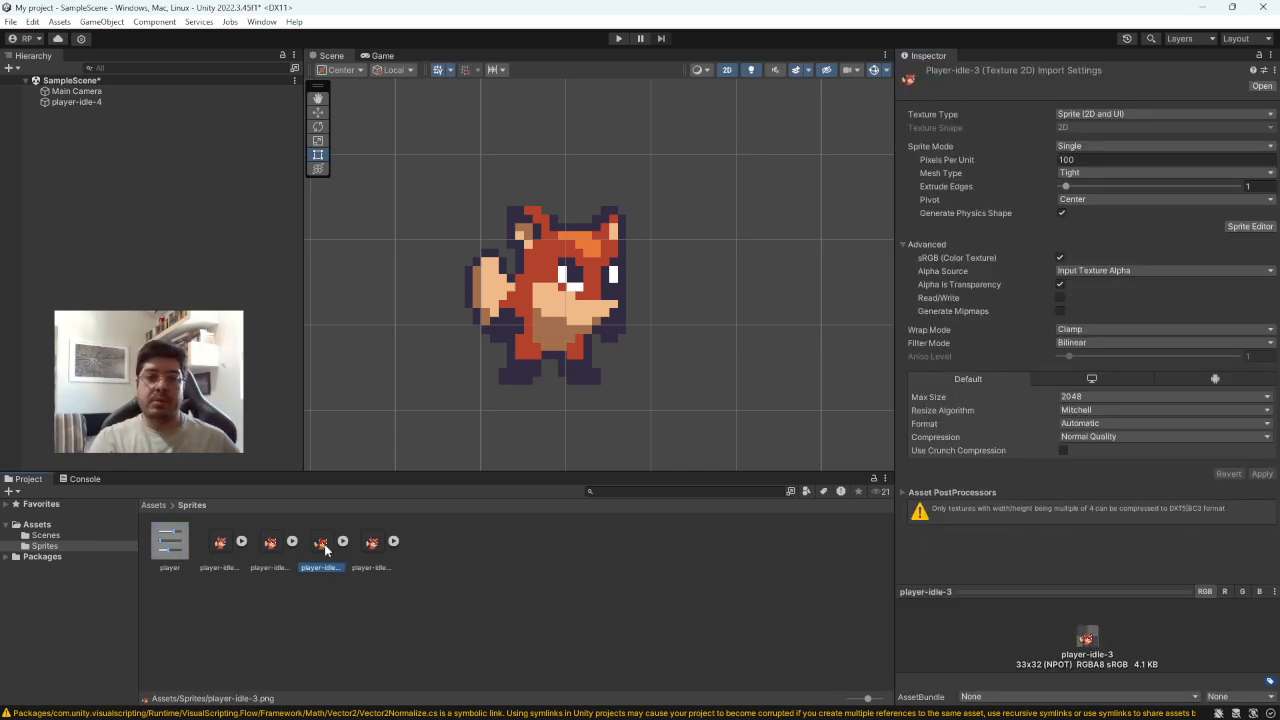
pyautogui.keyDown('shift'); pyautogui.click(212, 556); pyautogui.keyUp('shift')
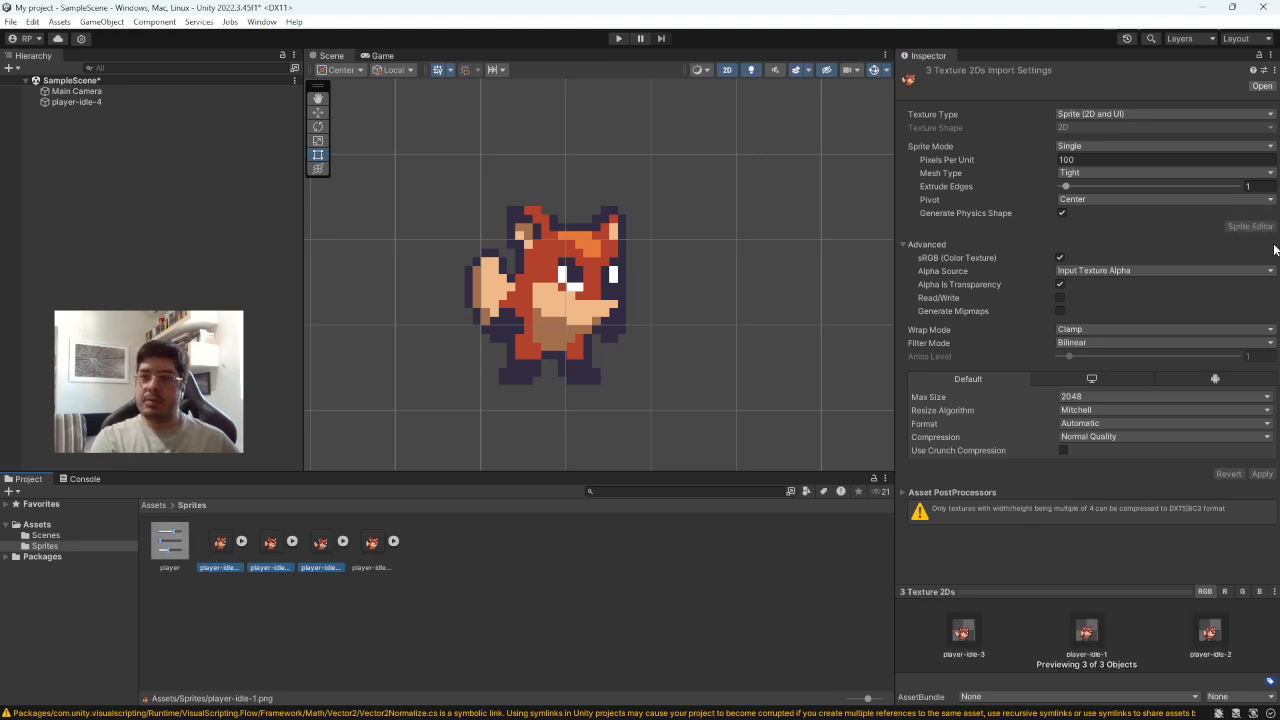
pyautogui.click(1264, 71)
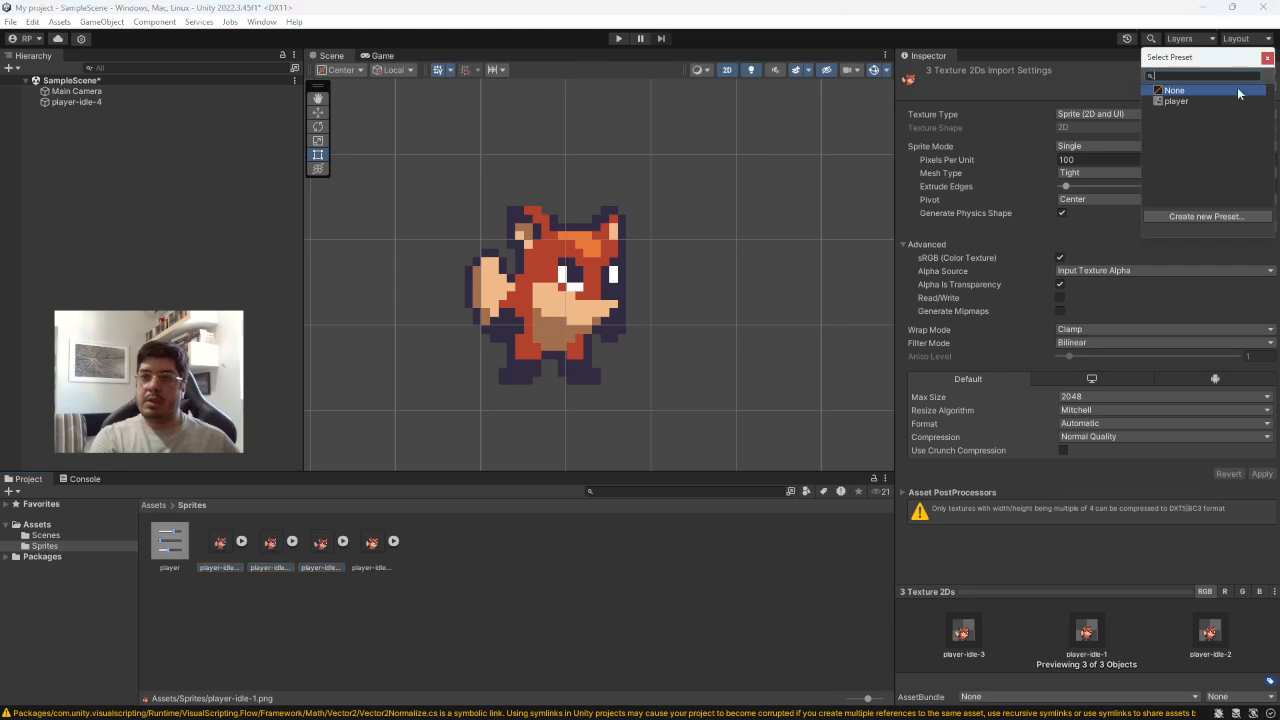
pyautogui.click(1175, 100)
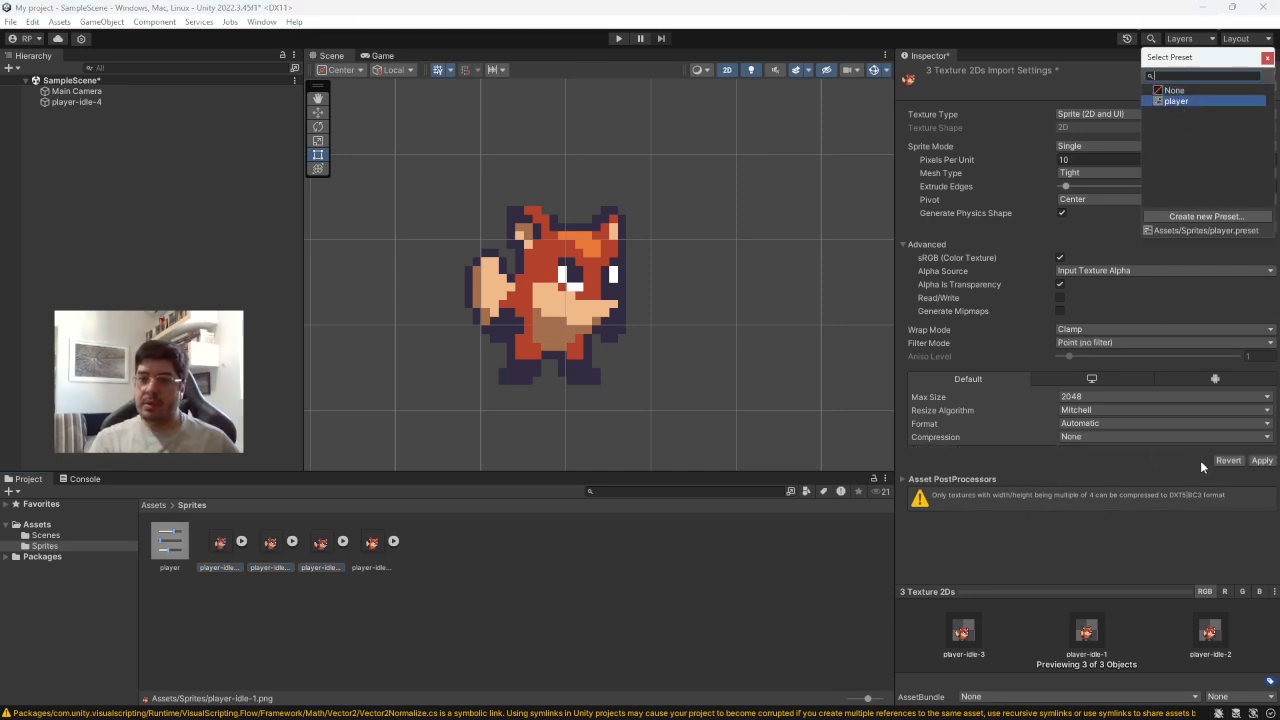
pyautogui.click(1261, 461)
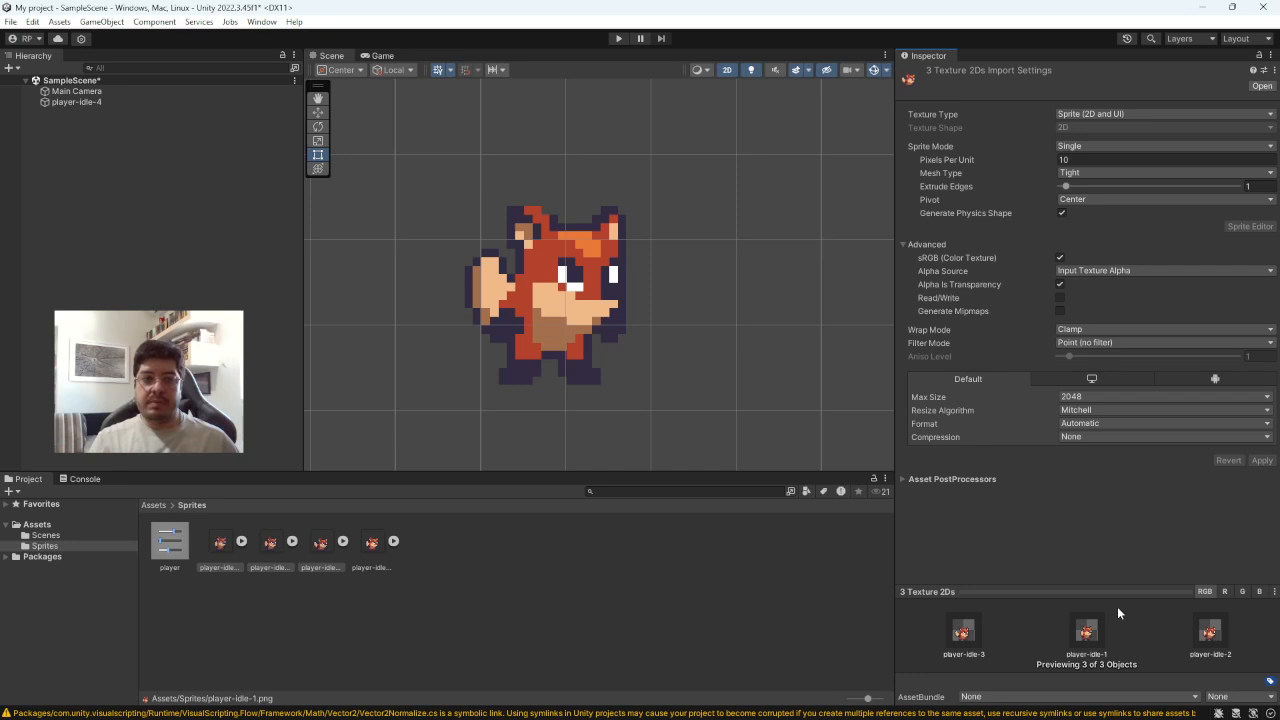
# - Place player-idle-1 beside the fox in the scene to check the preset's effect, and remove it again
pyautogui.click(316, 621)
pyautogui.moveTo(215, 540); pyautogui.dragTo(715, 262)
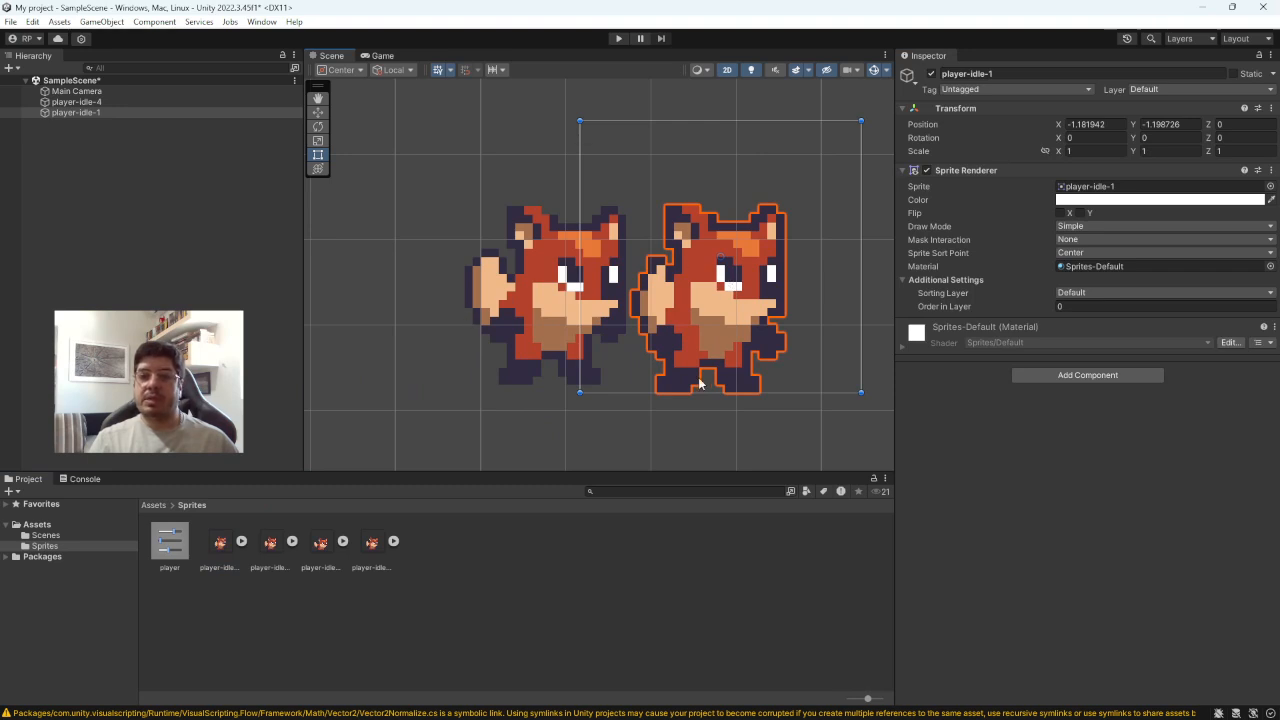
pyautogui.press('Delete')
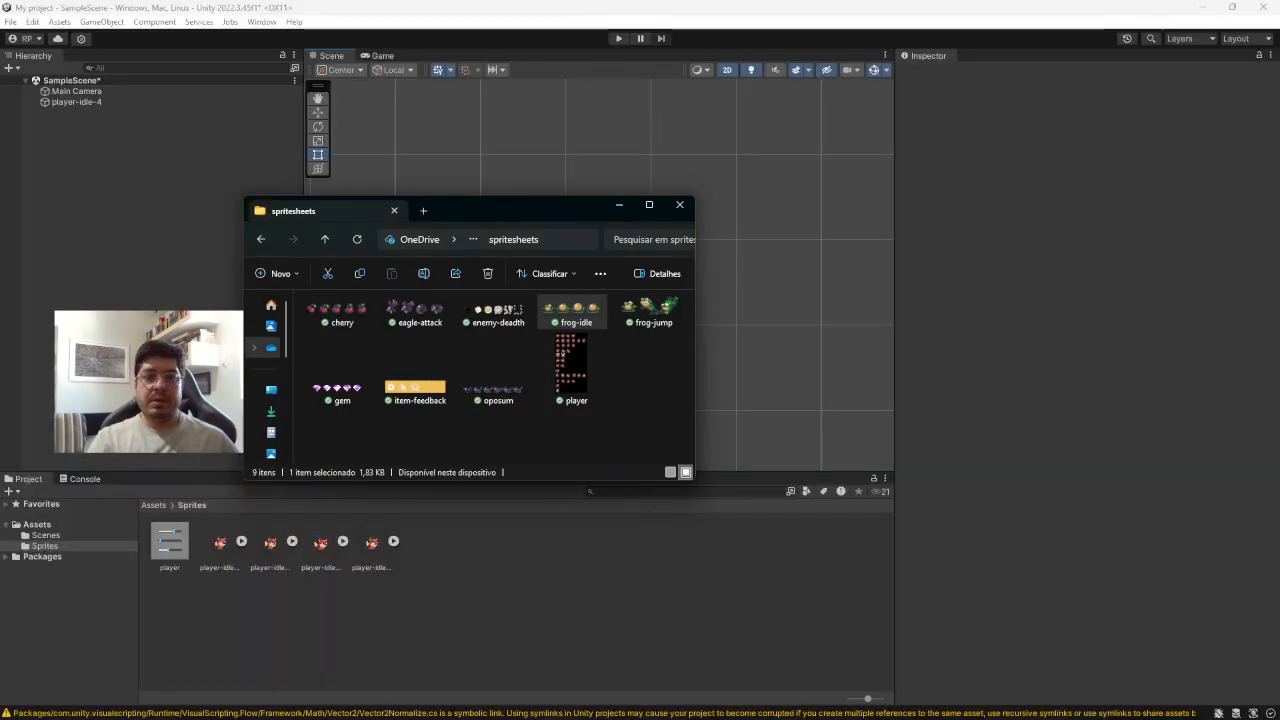
# - Import the frog-idle sprite sheet from the spritesheets folder into the project's Sprites folder and close the file window
pyautogui.click(565, 396)
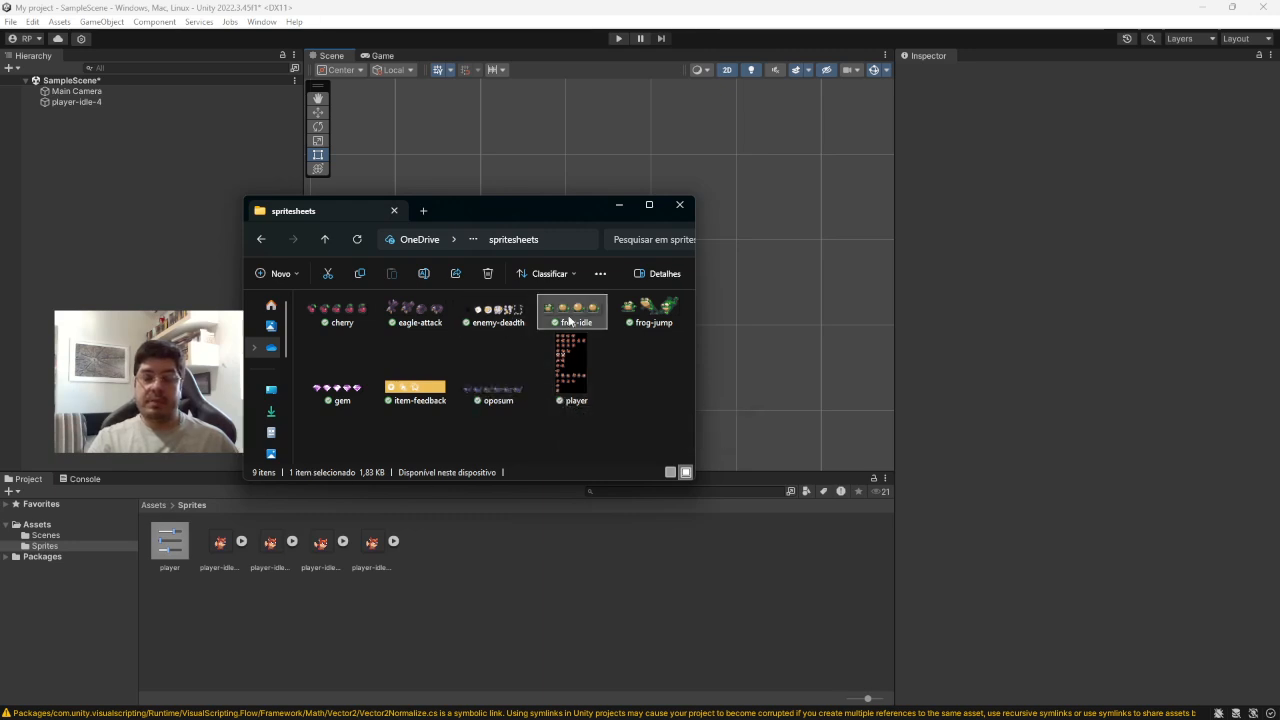
pyautogui.moveTo(569, 320); pyautogui.dragTo(527, 563)
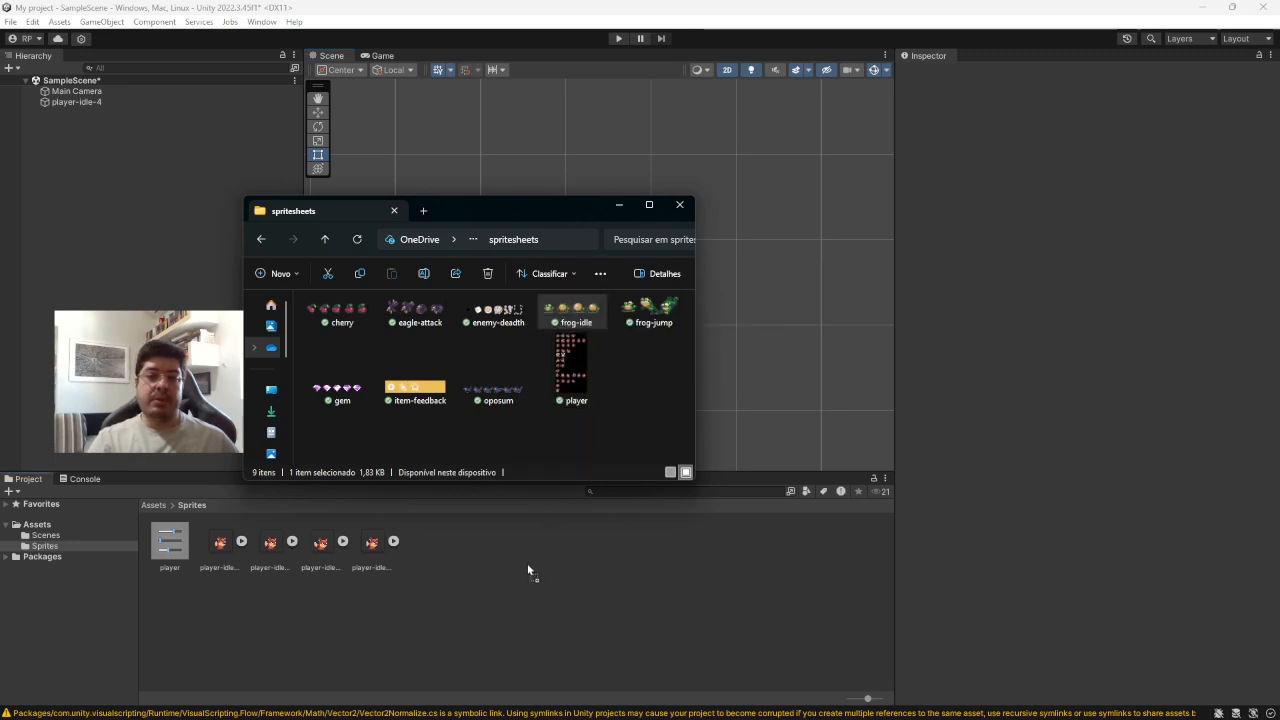
pyautogui.click(680, 204)
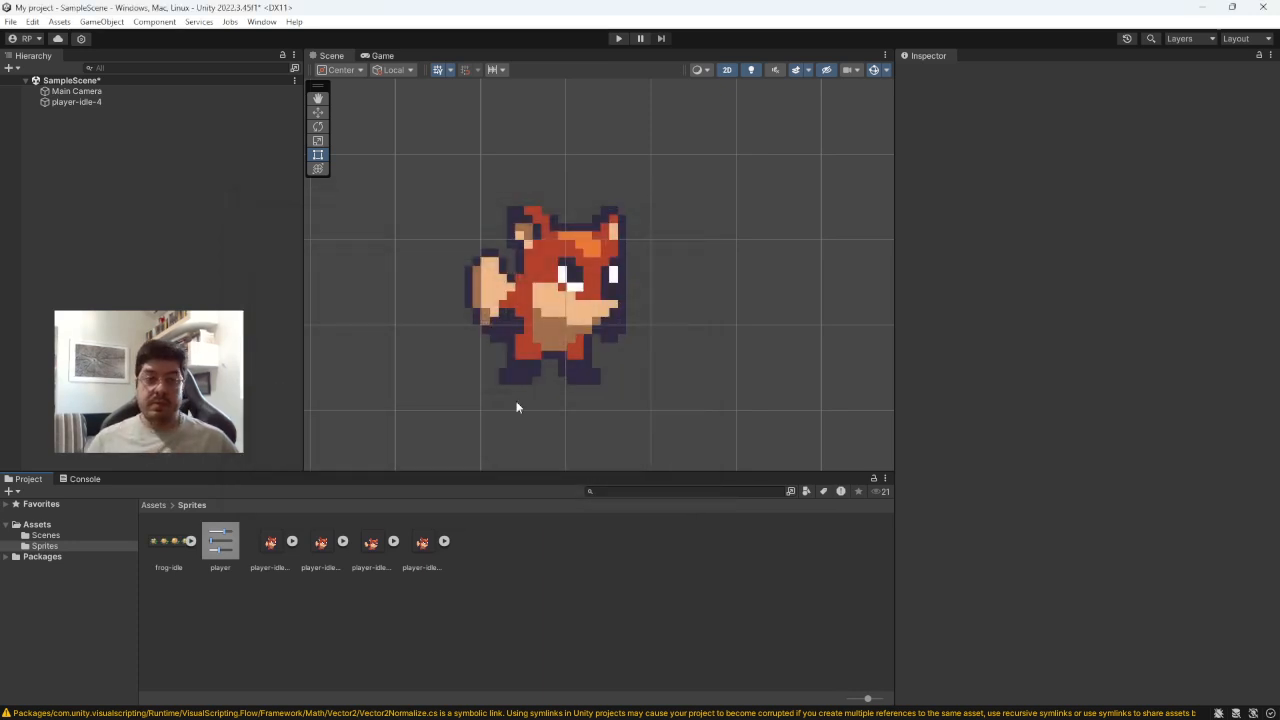
# - Place the frog-idle sheet beside the fox in the scene to see how it displays, and delete it again
pyautogui.click(162, 541)
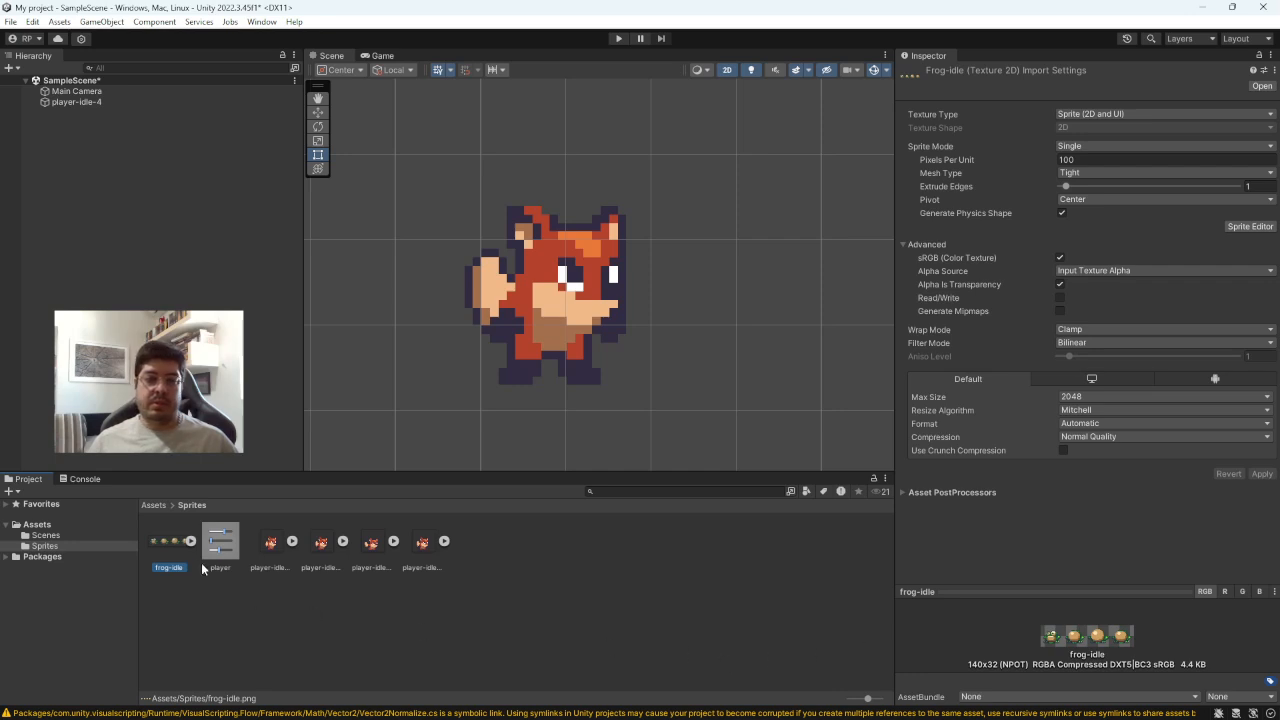
pyautogui.moveTo(168, 541); pyautogui.dragTo(728, 290)
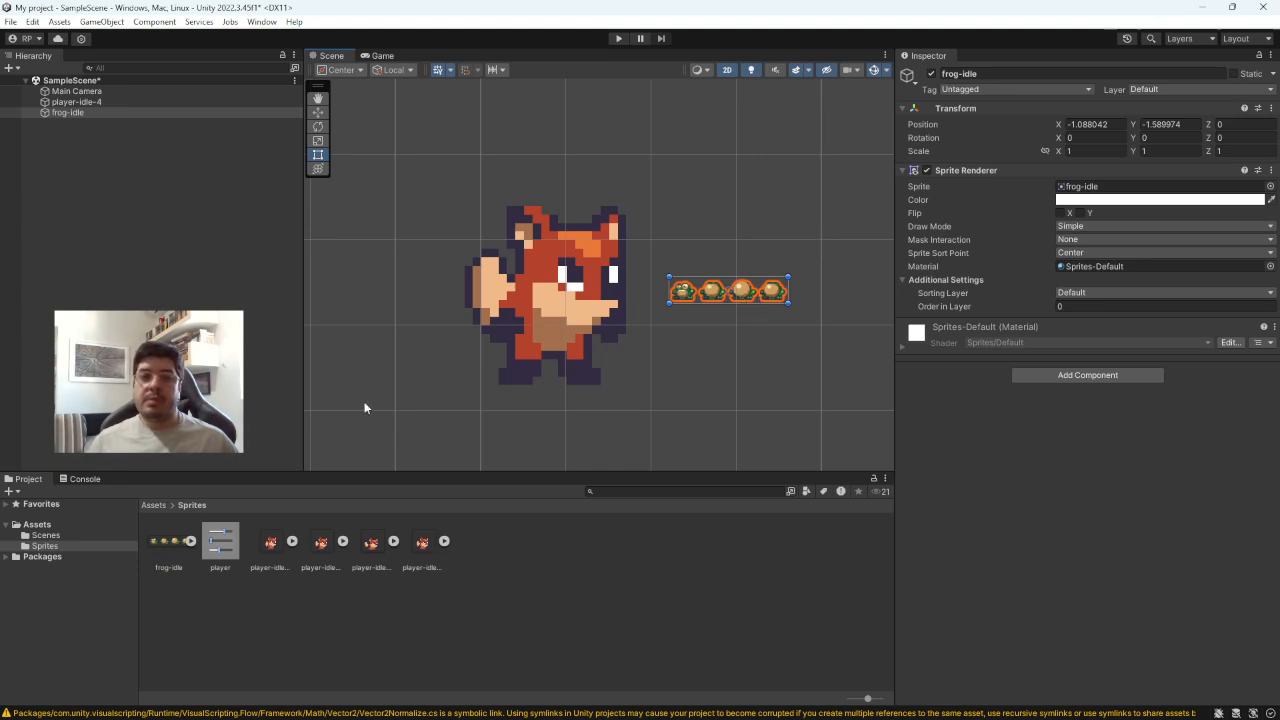
pyautogui.click(149, 550)
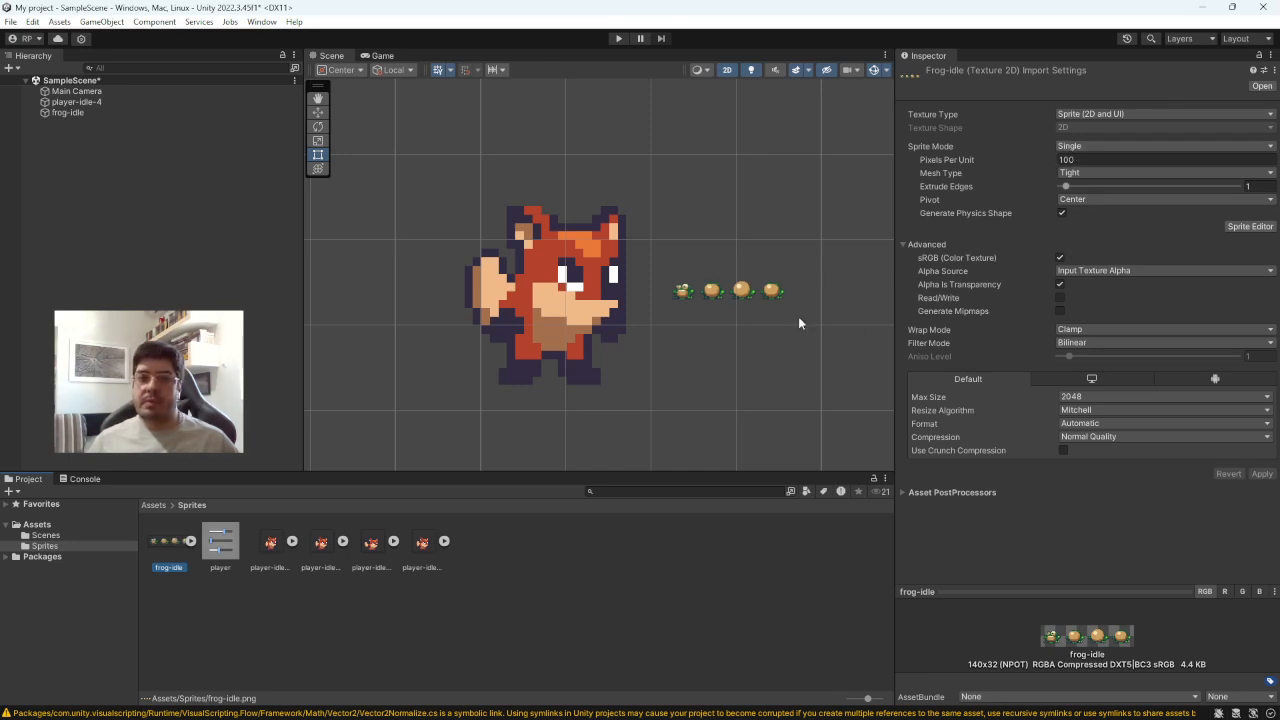
pyautogui.click(770, 289)
pyautogui.press('Delete')
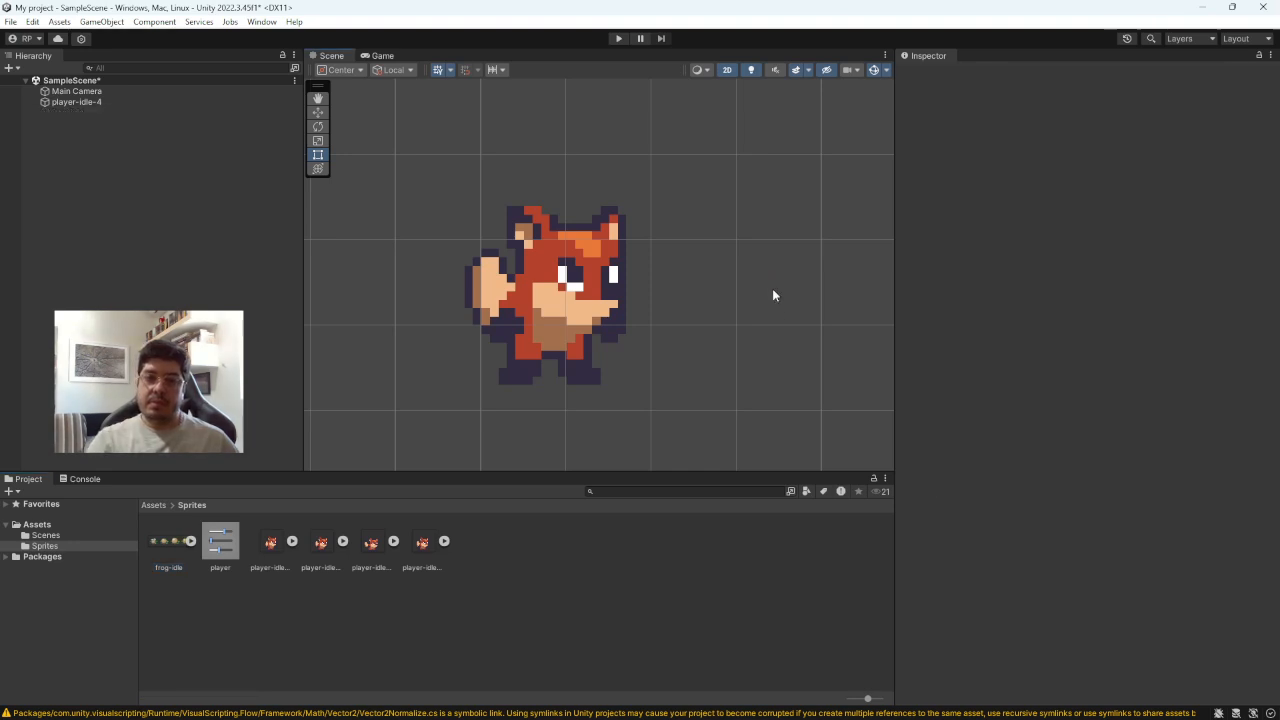
# - Set frog-idle's Sprite Mode to Multiple, apply the import settings and open the texture in the Sprite Editor
pyautogui.click(186, 542)
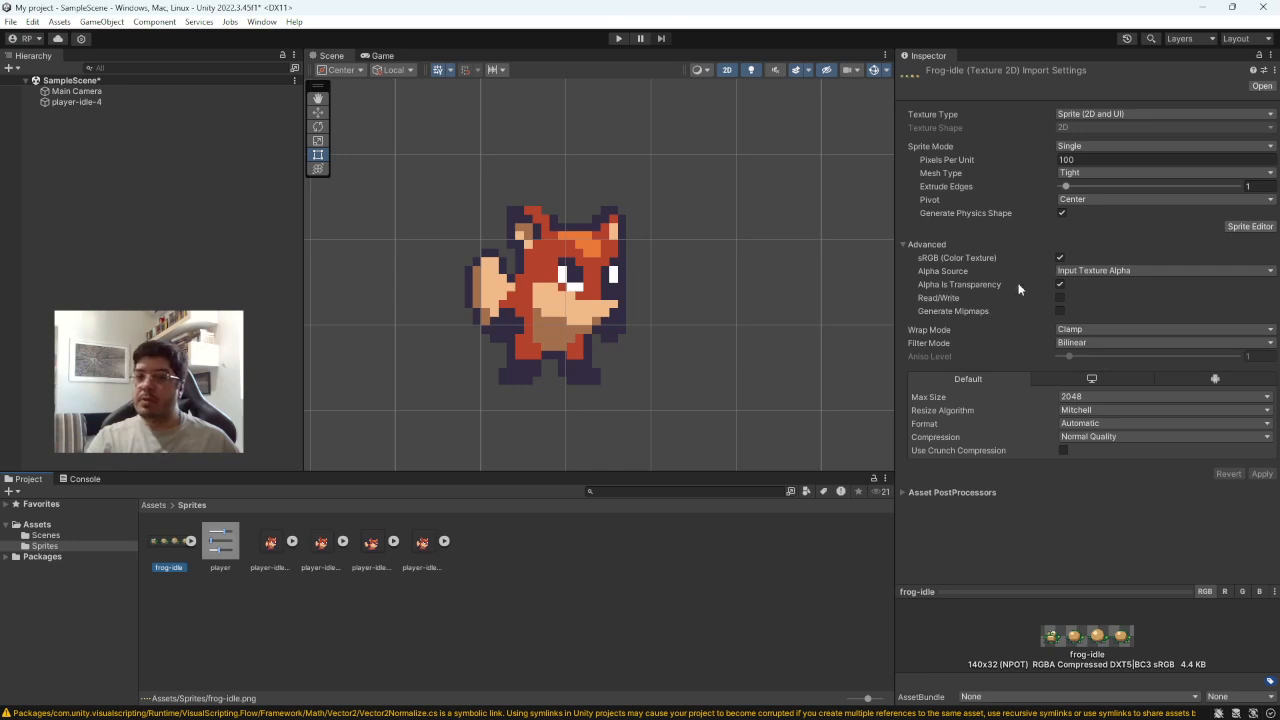
pyautogui.click(1078, 150)
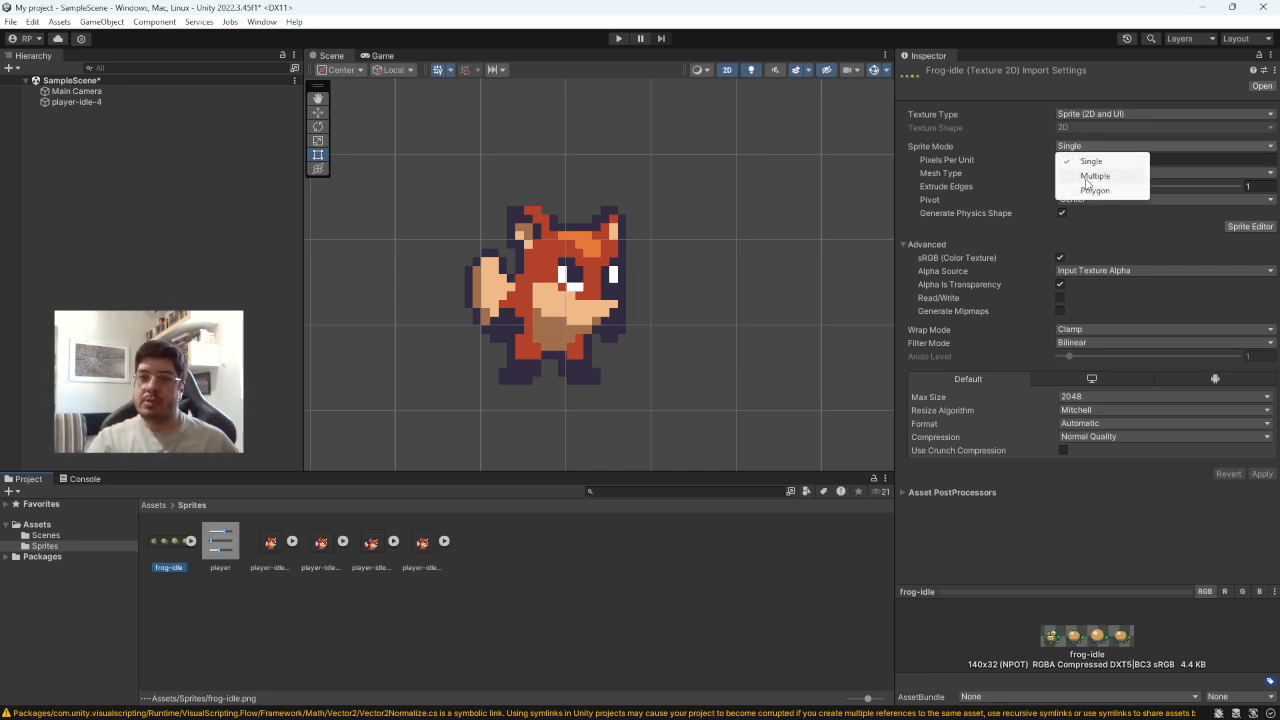
pyautogui.click(1086, 177)
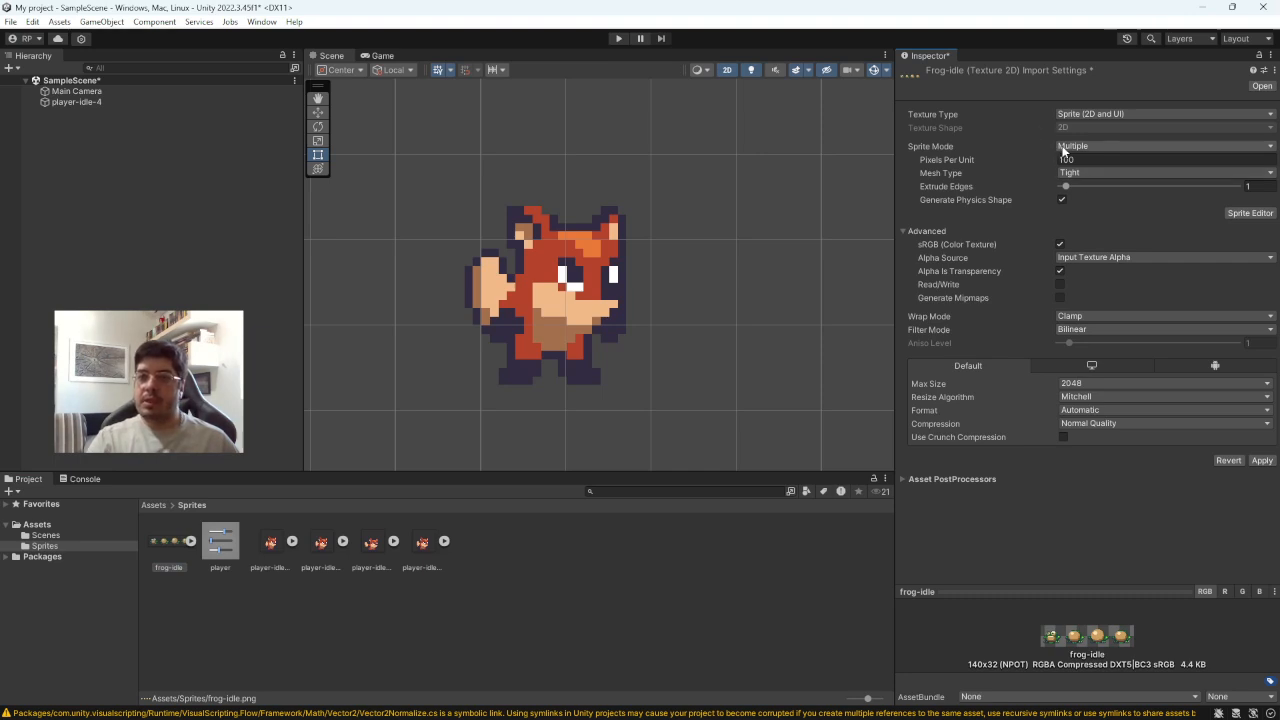
pyautogui.click(1249, 213)
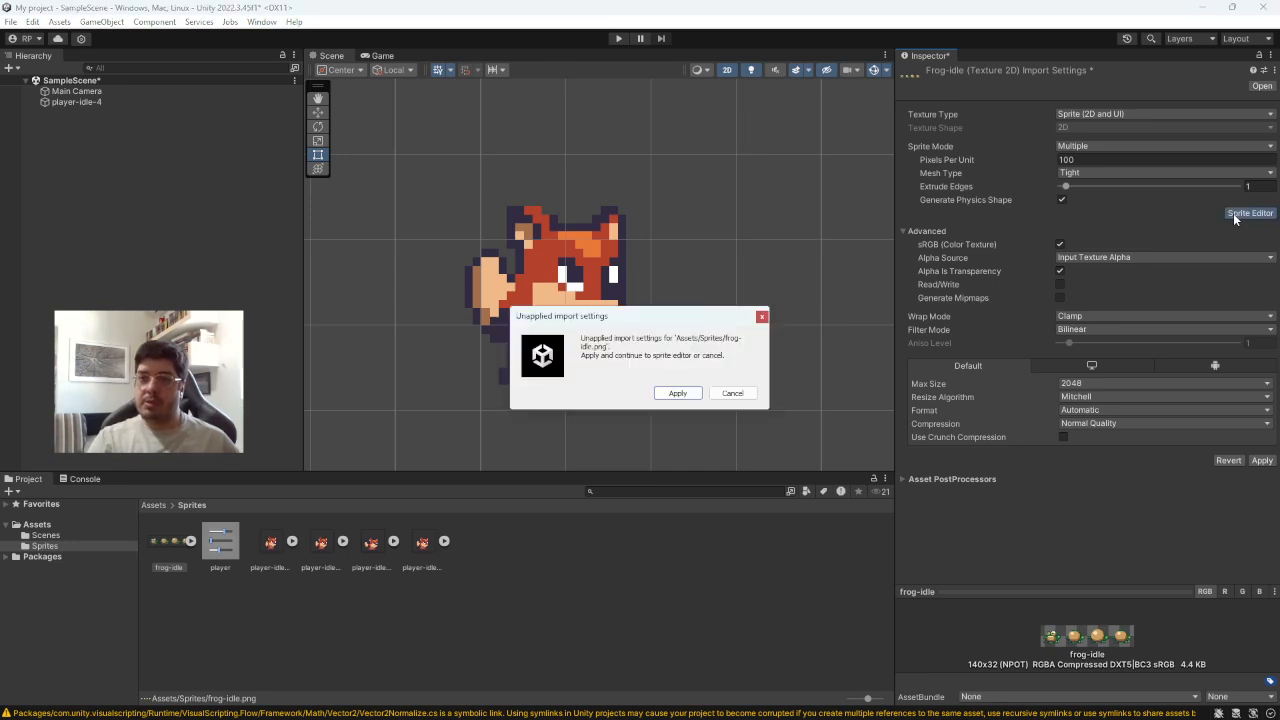
pyautogui.click(677, 393)
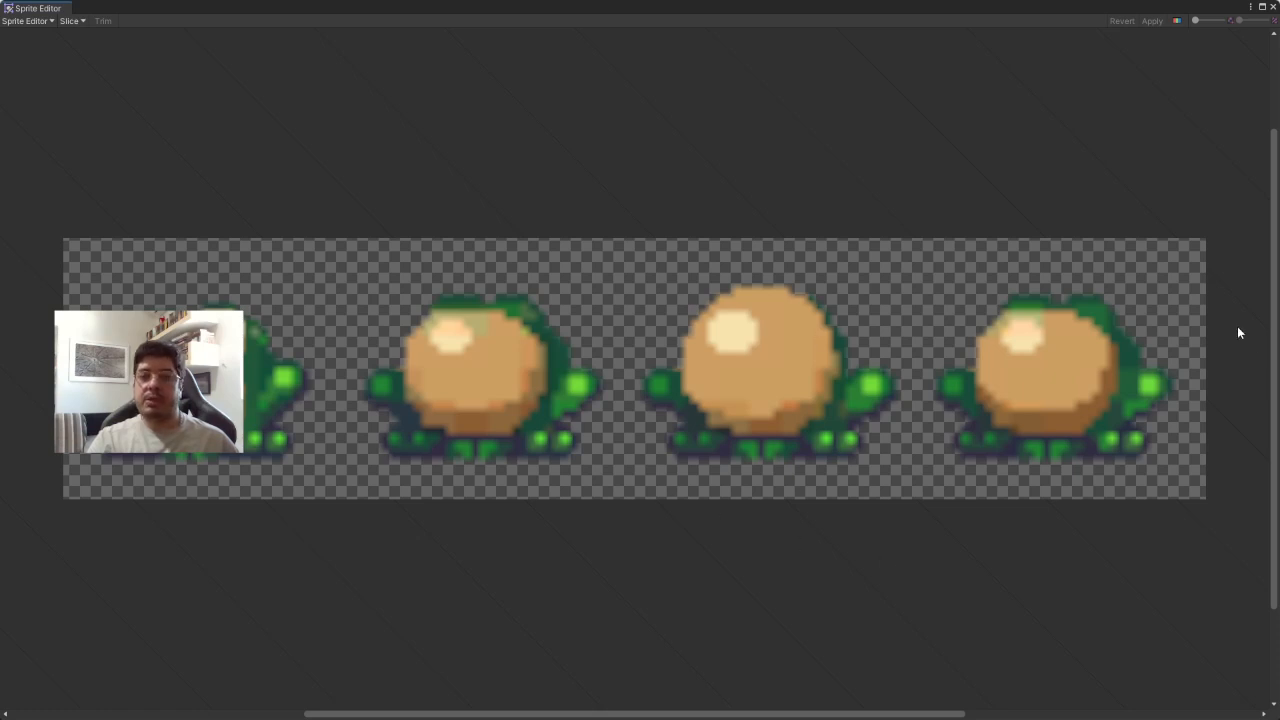
# - Try slicing the frog-idle sheet with the Isometric Grid type at a pixel size of 32 × 32
pyautogui.click(81, 22)
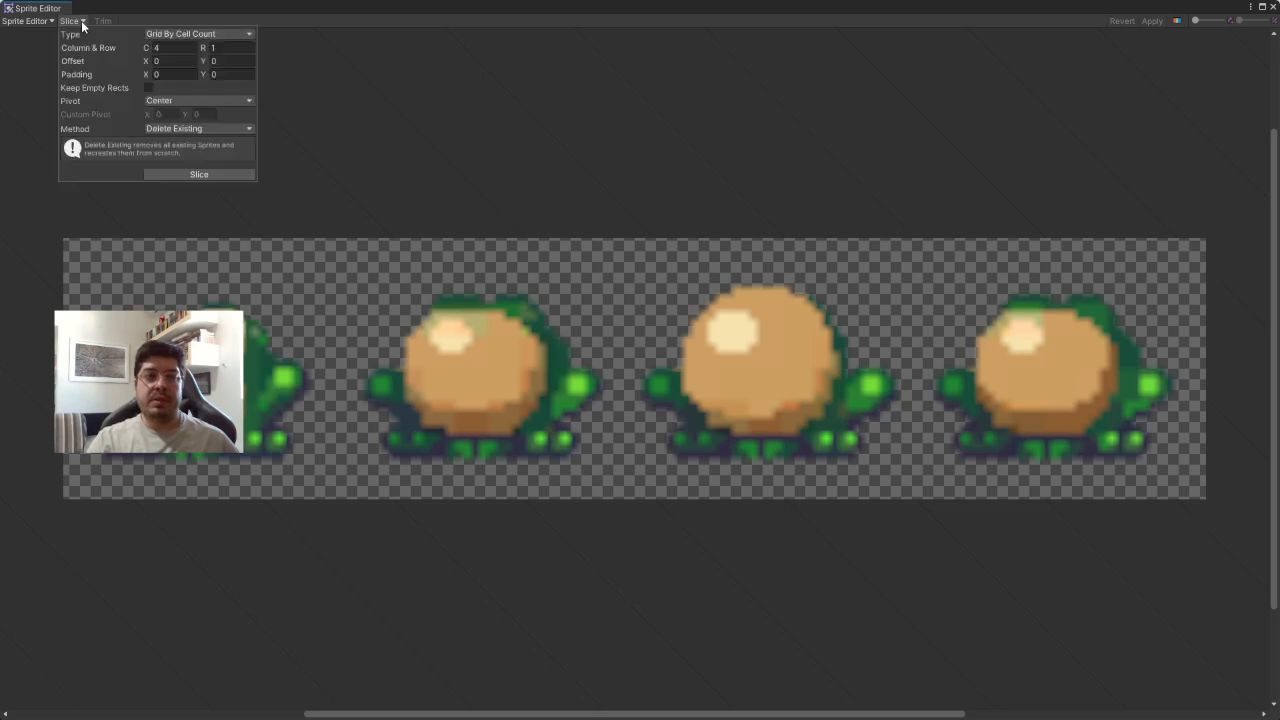
pyautogui.click(170, 36)
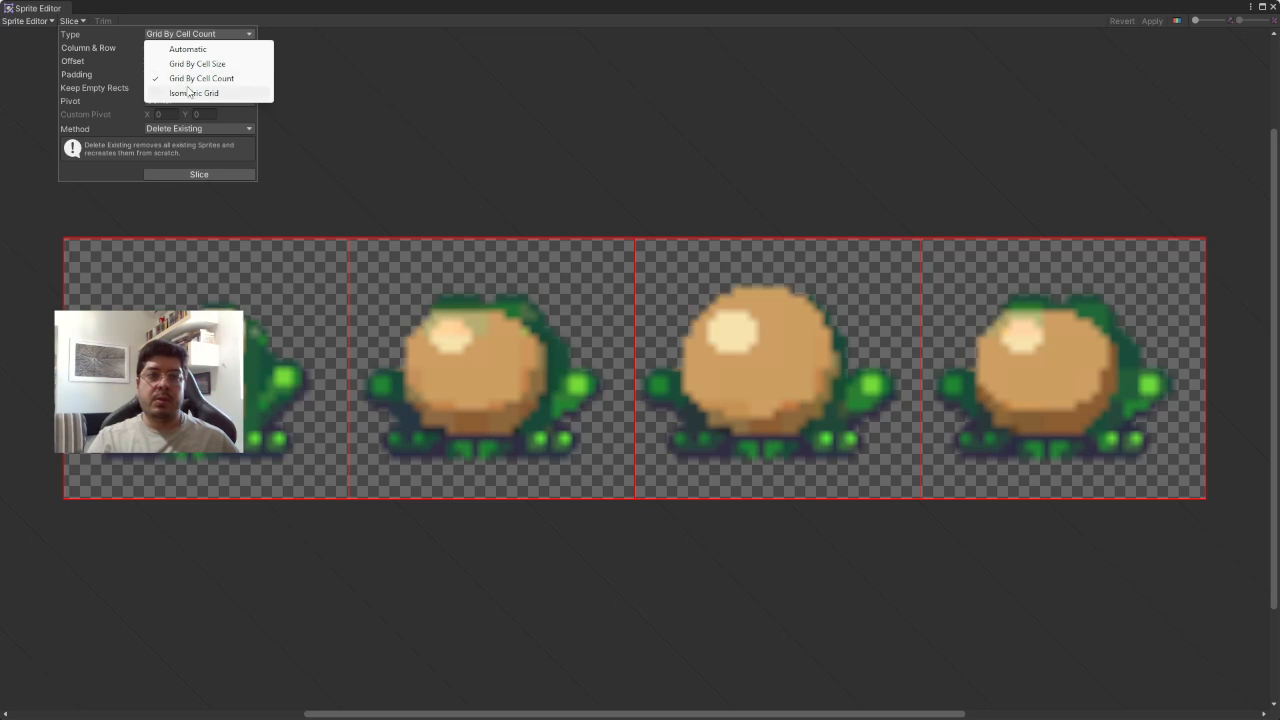
pyautogui.click(188, 93)
pyautogui.click(166, 34)
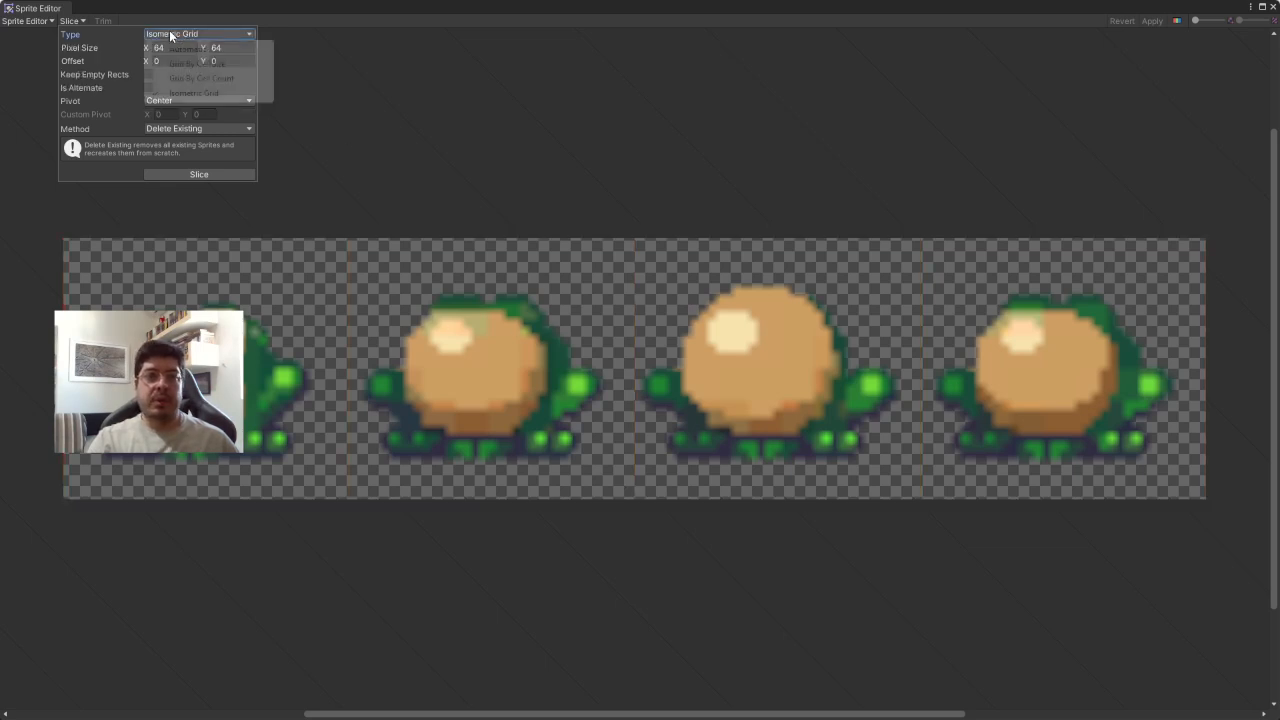
pyautogui.click(111, 55)
pyautogui.click(152, 49)
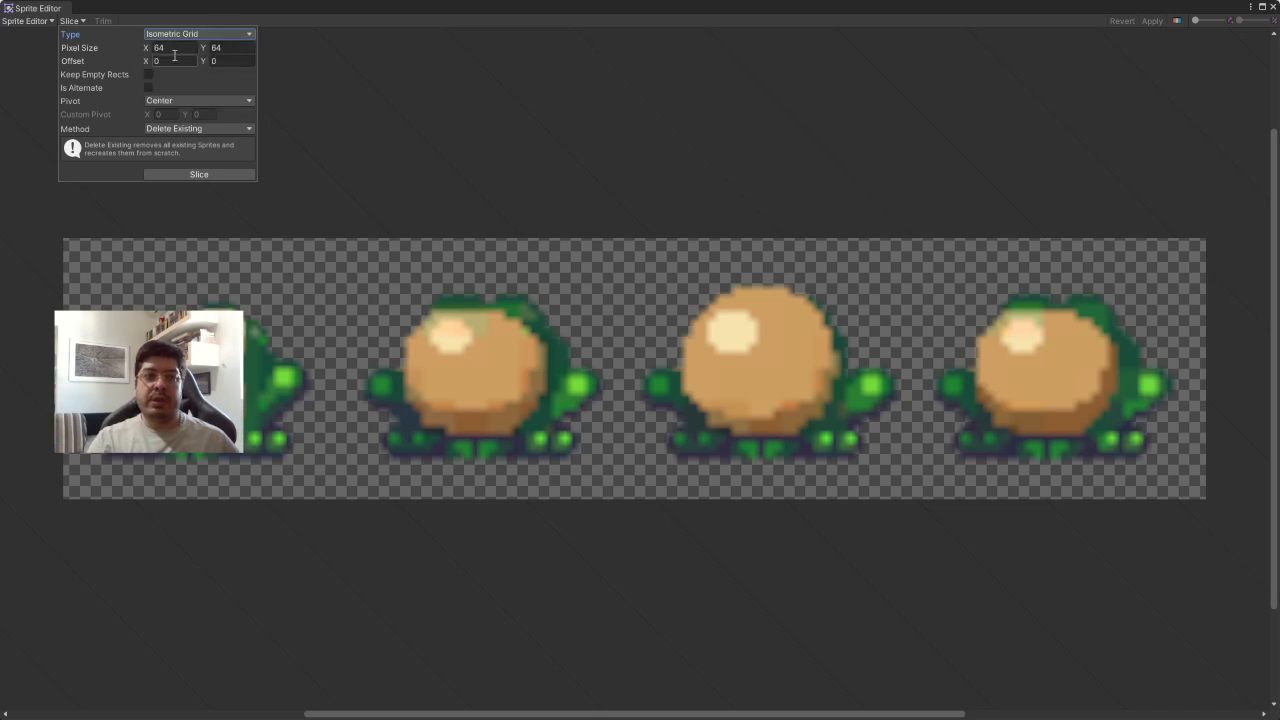
pyautogui.write('32')
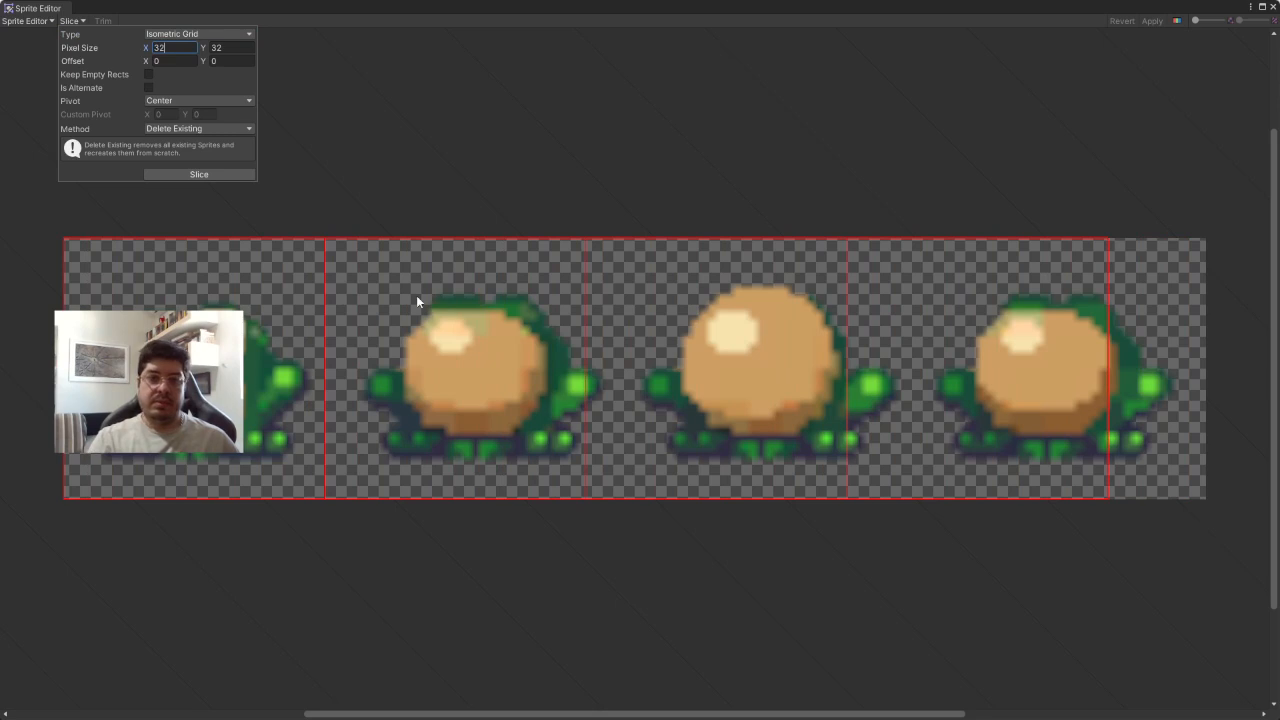
# - Try the Grid By Cell Size slice type with a cell width of 33 pixels and a height of 32
pyautogui.click(174, 34)
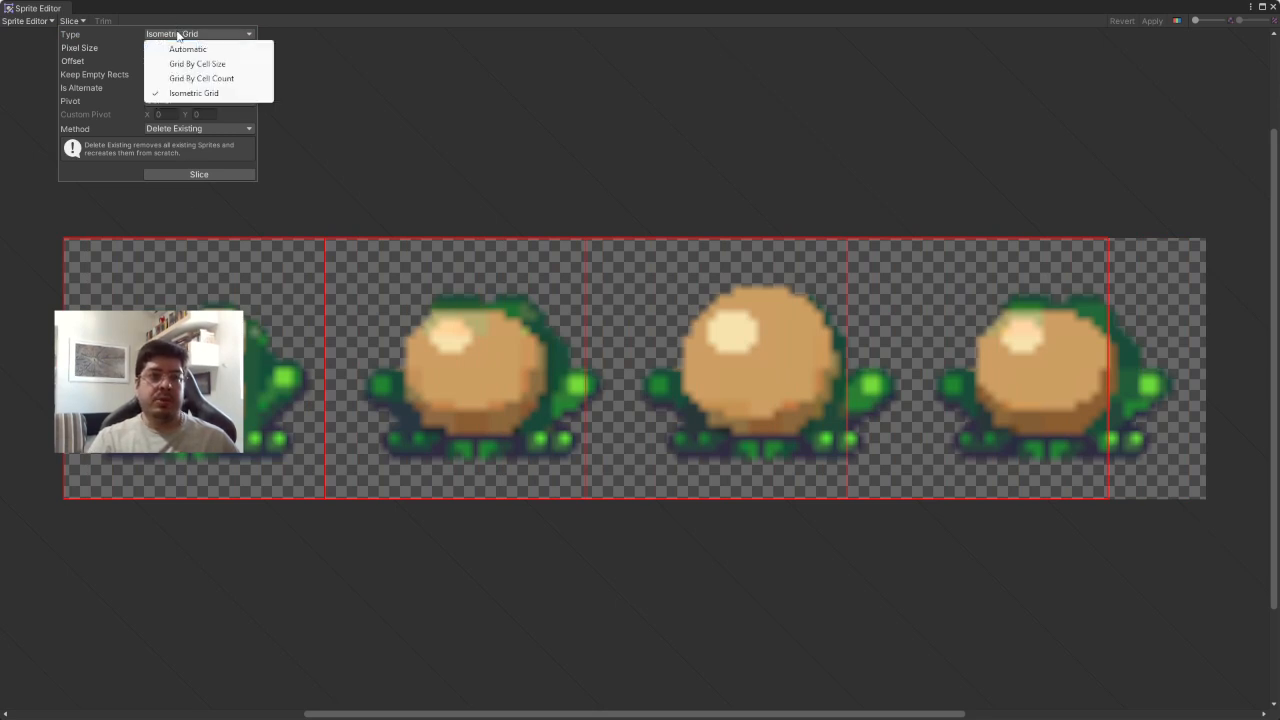
pyautogui.click(192, 64)
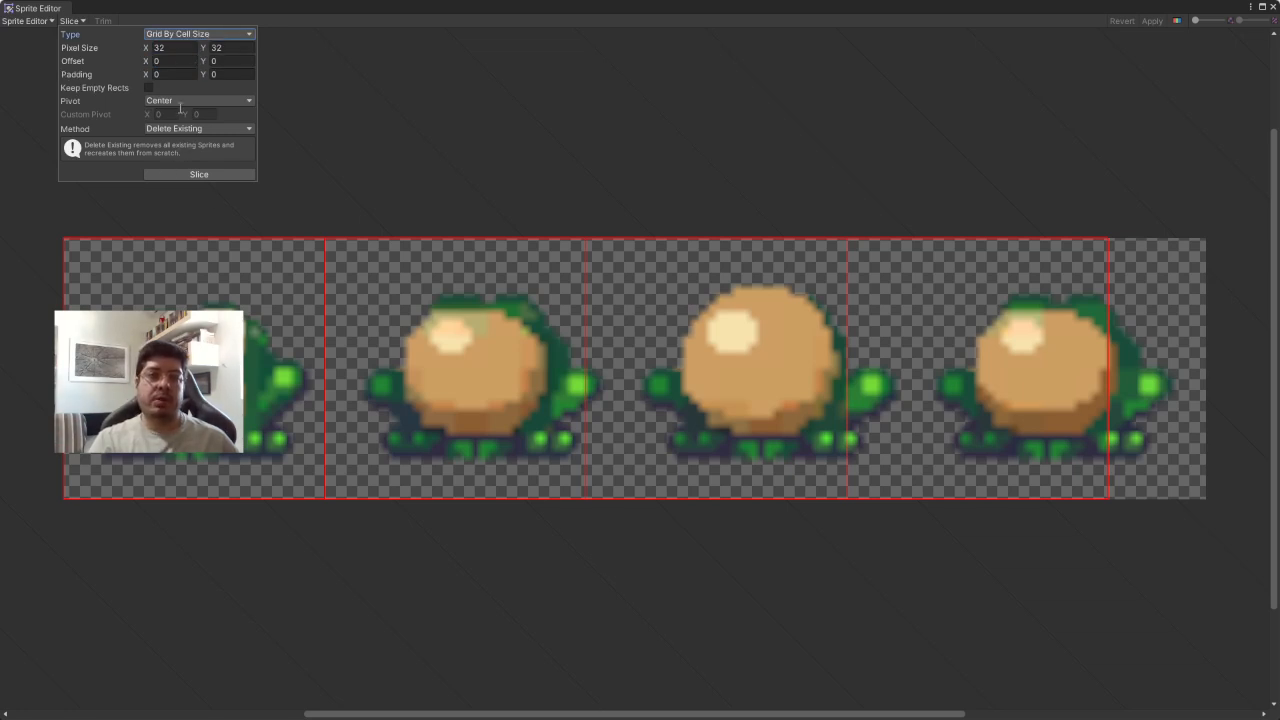
pyautogui.click(165, 48)
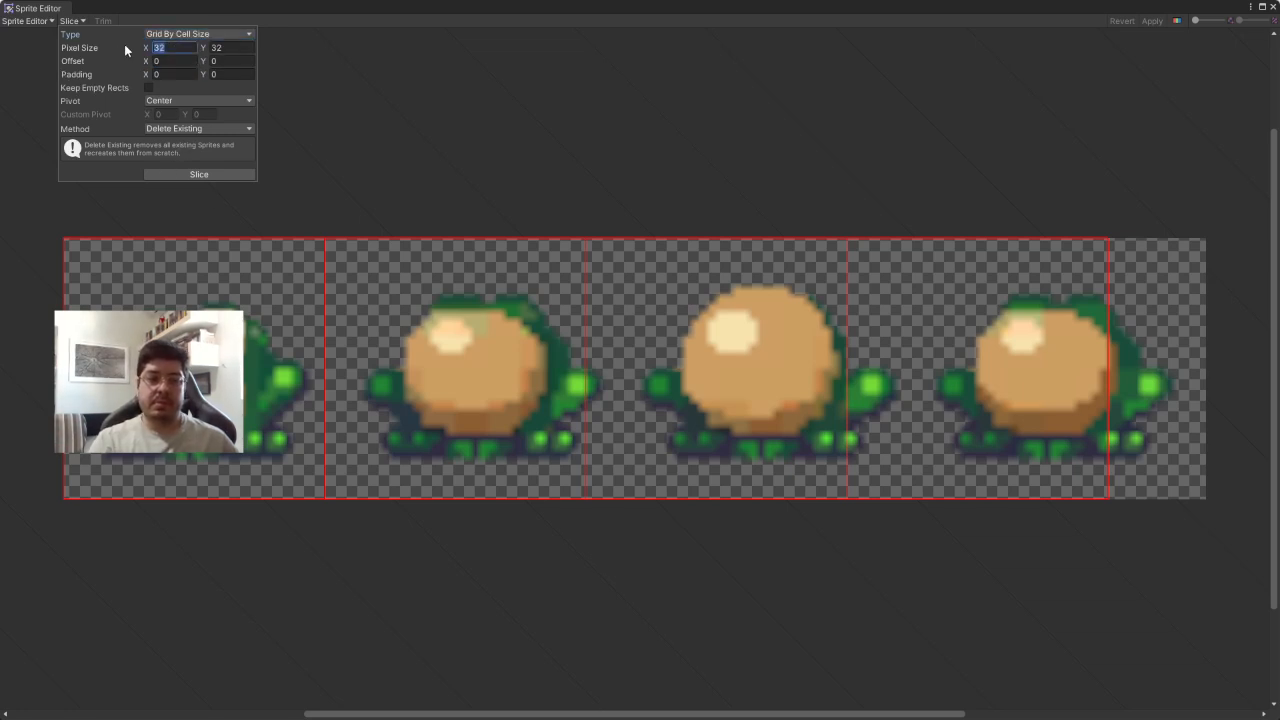
pyautogui.write('33')
pyautogui.click(233, 48)
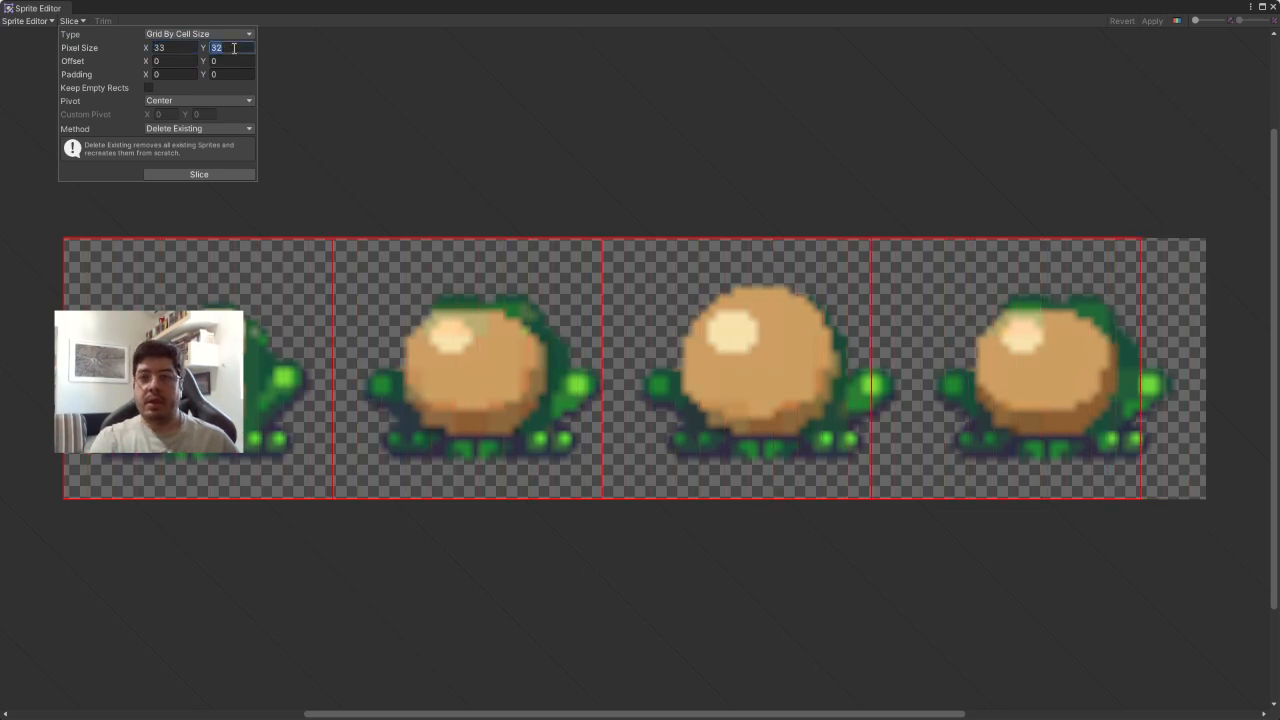
# - Set the slice type to Grid By Cell Count with 4 columns and 1 row, keeping the pivot at Center
pyautogui.click(190, 36)
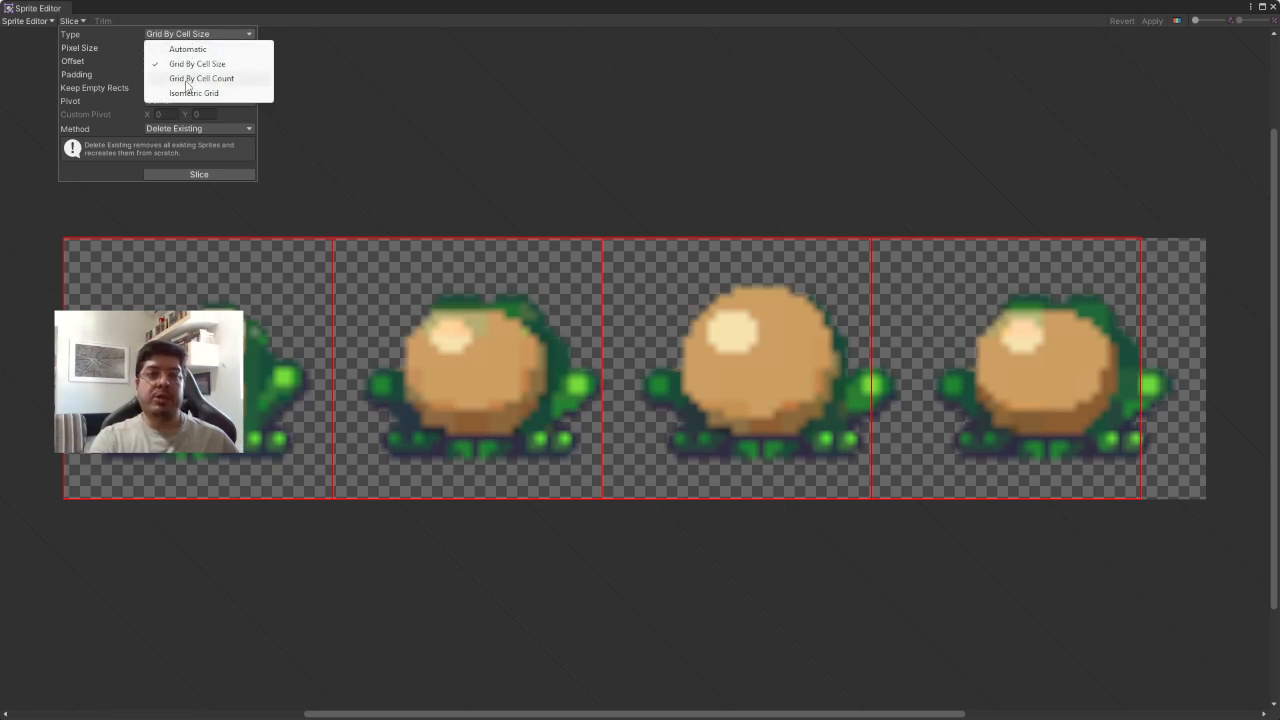
pyautogui.click(190, 78)
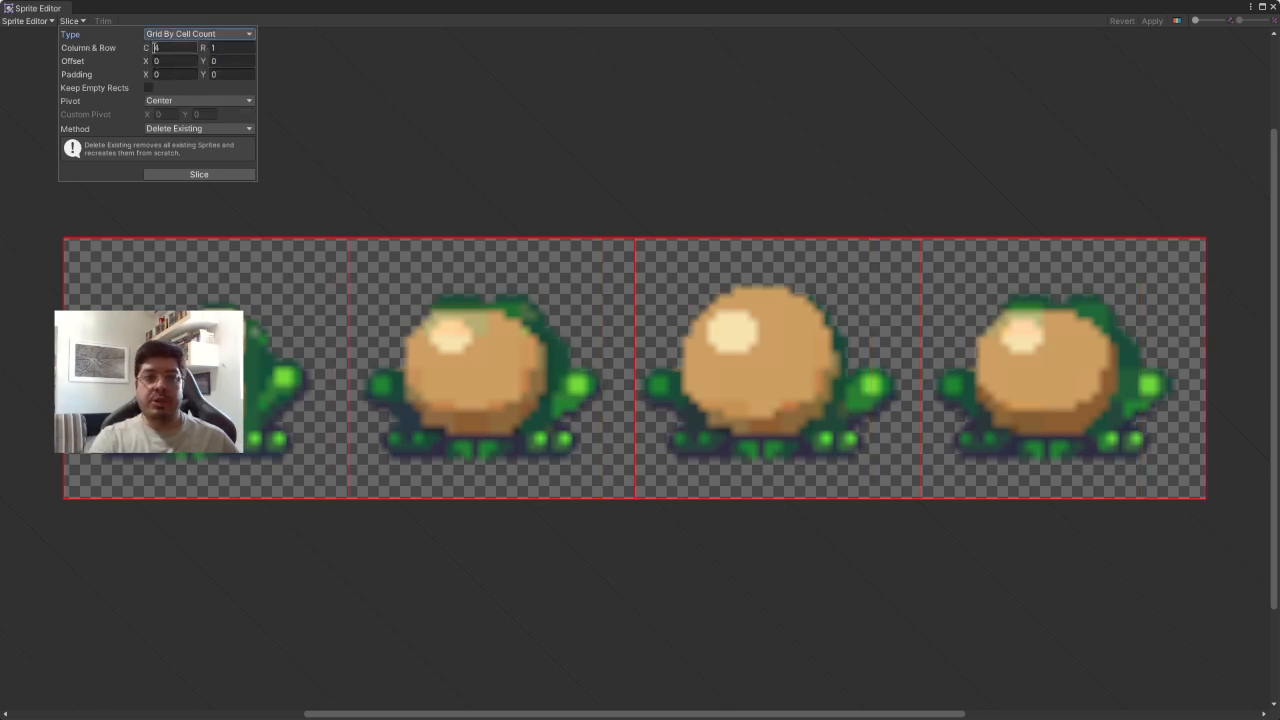
pyautogui.moveTo(168, 50); pyautogui.dragTo(143, 49)
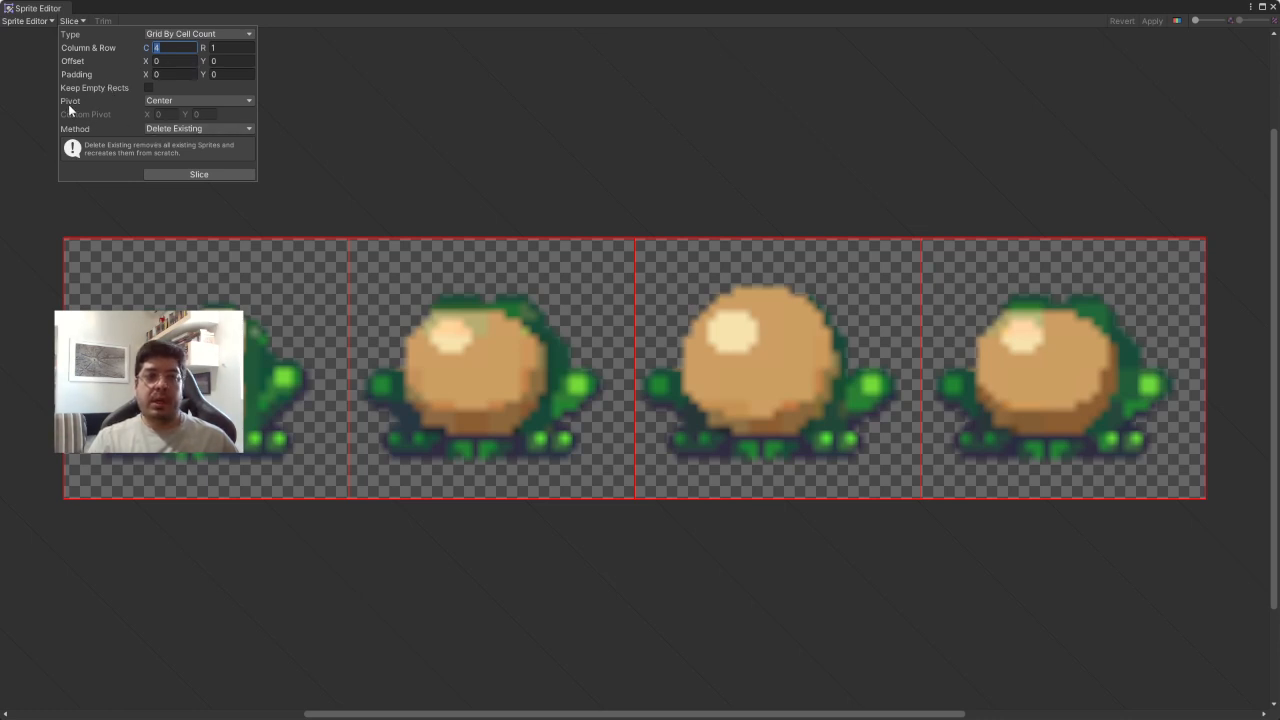
pyautogui.click(171, 100)
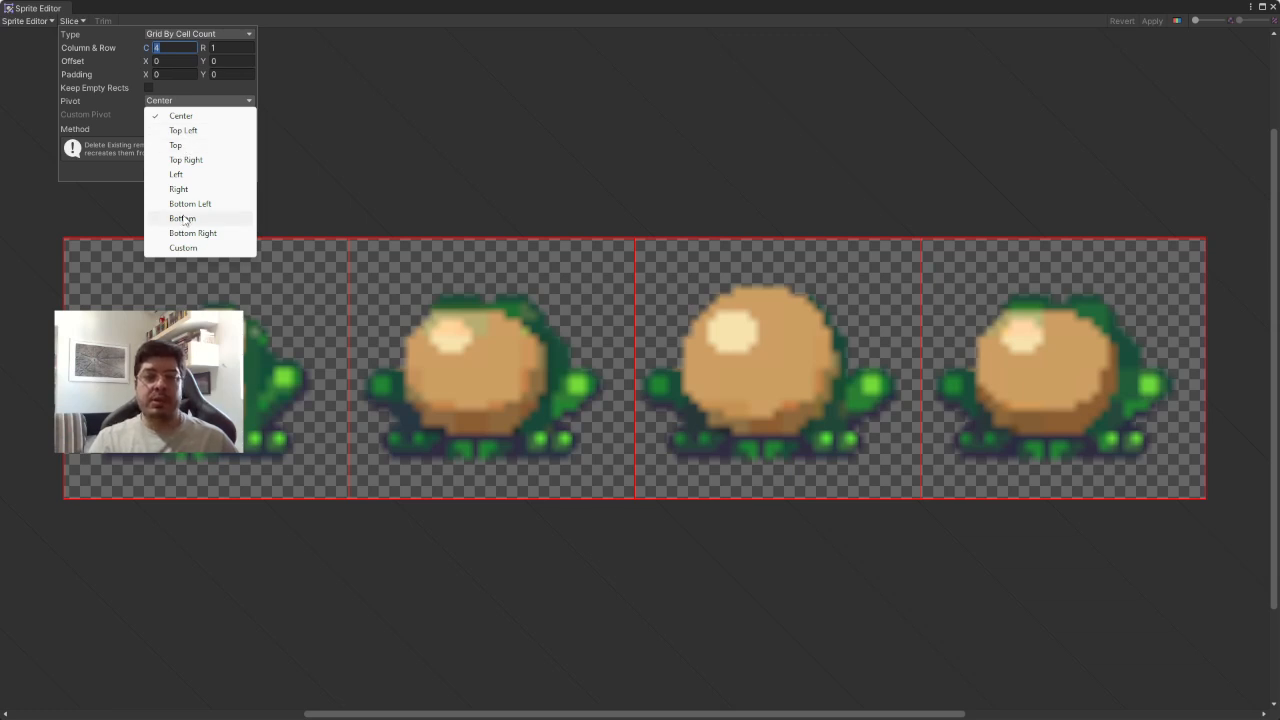
pyautogui.click(106, 100)
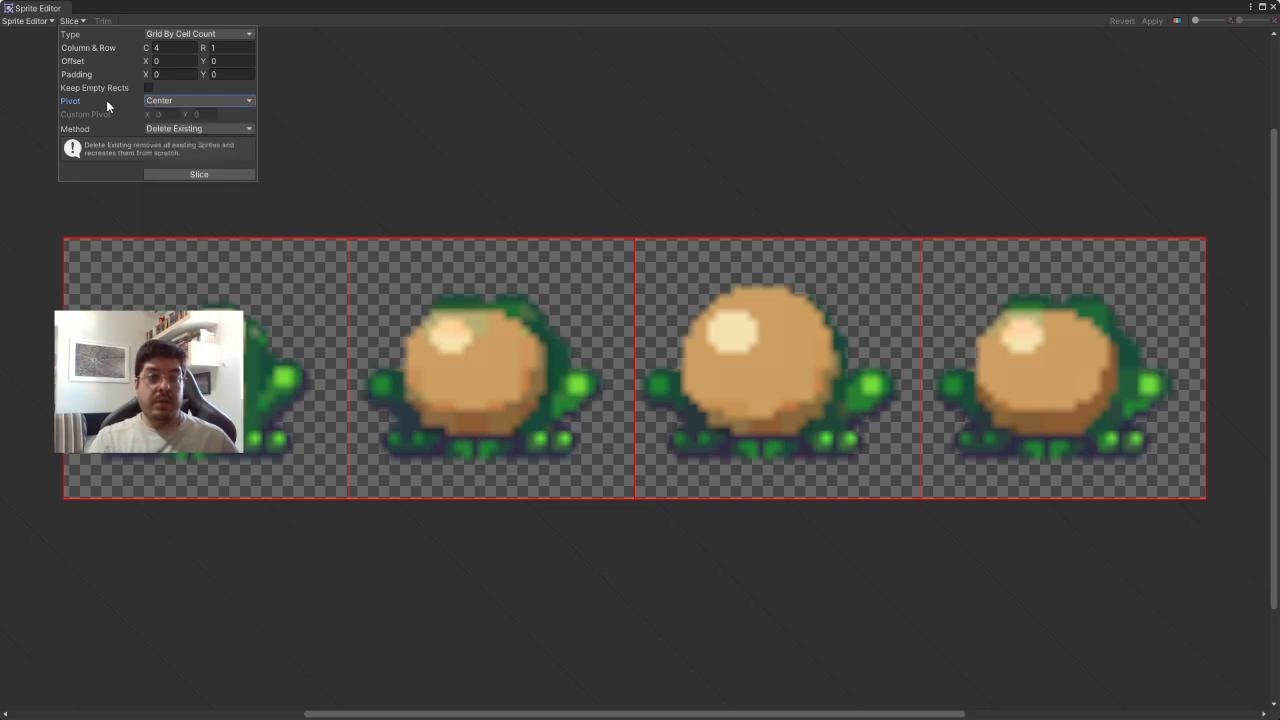
# - Compare the Smart and Safe slicing methods with Delete Existing, and return the method to Delete Existing
pyautogui.click(175, 128)
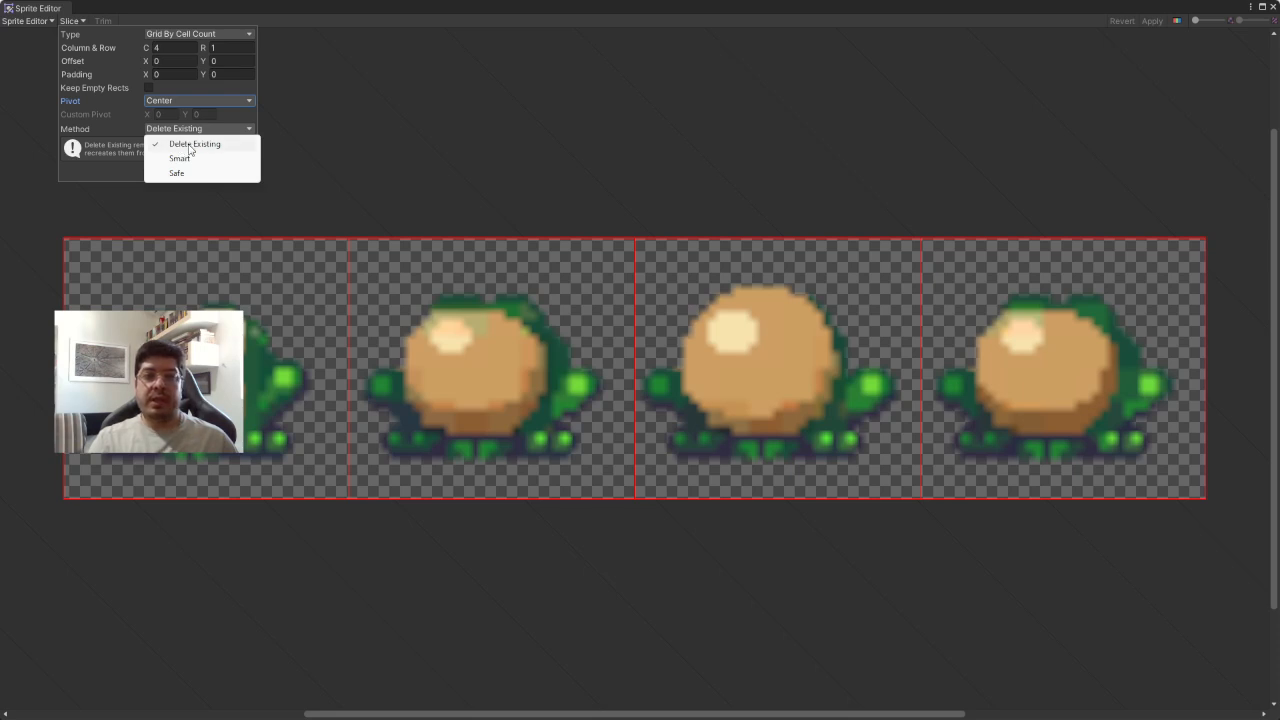
pyautogui.click(204, 145)
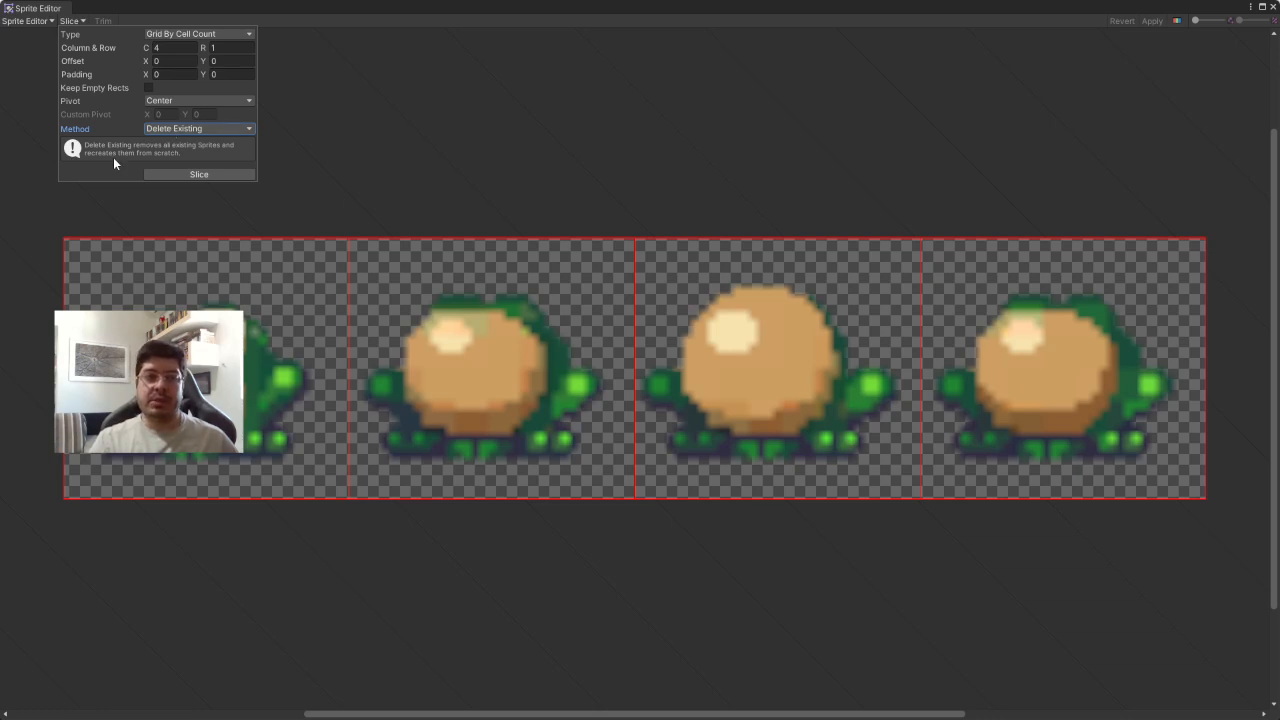
pyautogui.click(202, 131)
pyautogui.click(181, 160)
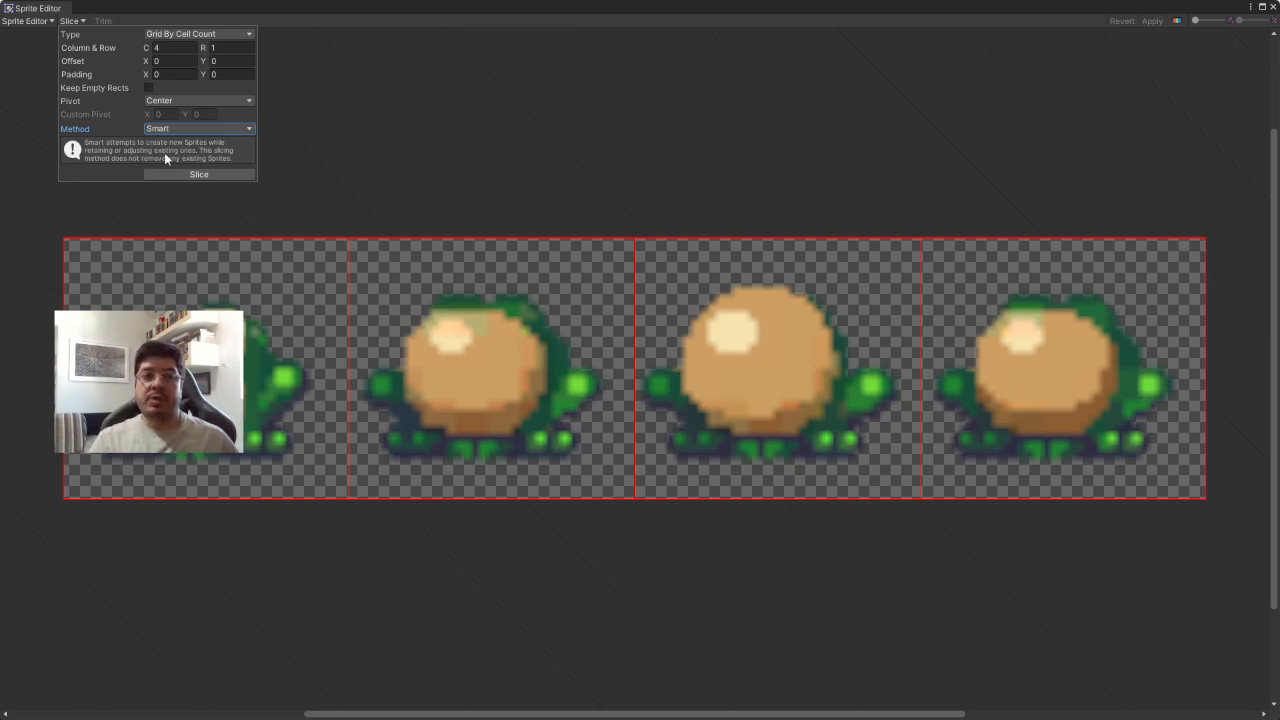
pyautogui.click(179, 130)
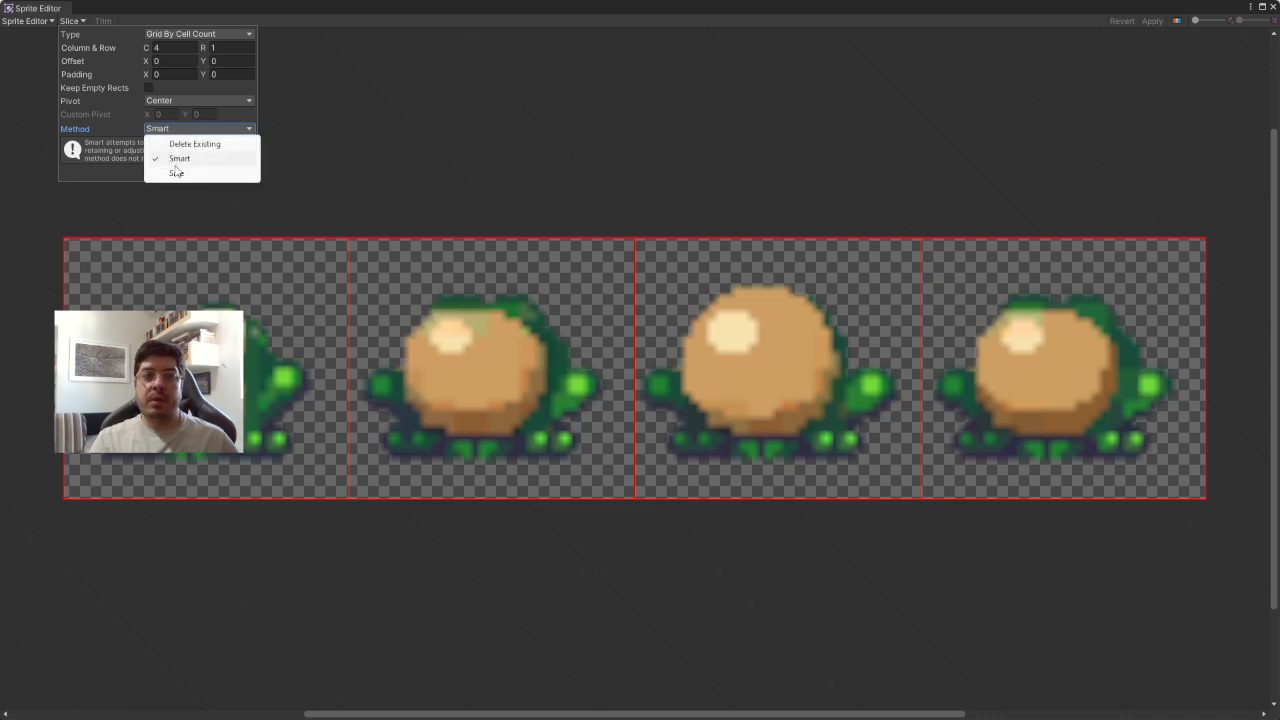
pyautogui.click(179, 173)
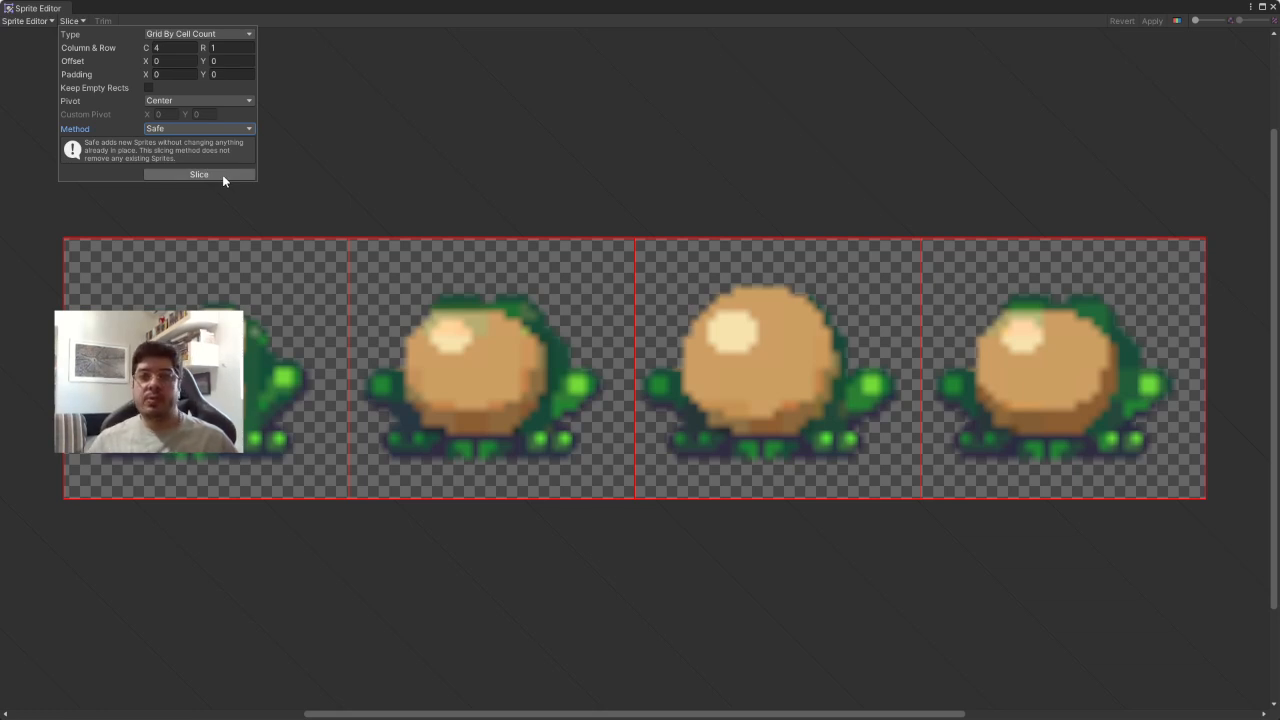
pyautogui.click(197, 128)
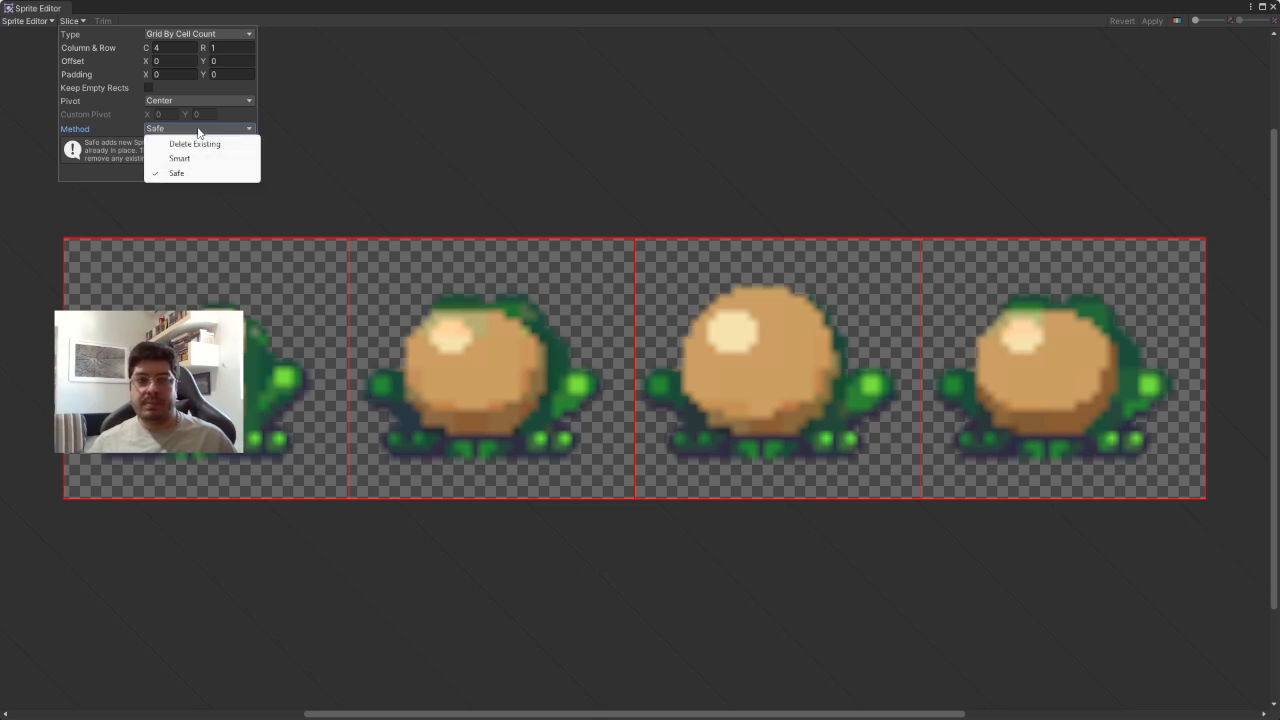
pyautogui.click(201, 140)
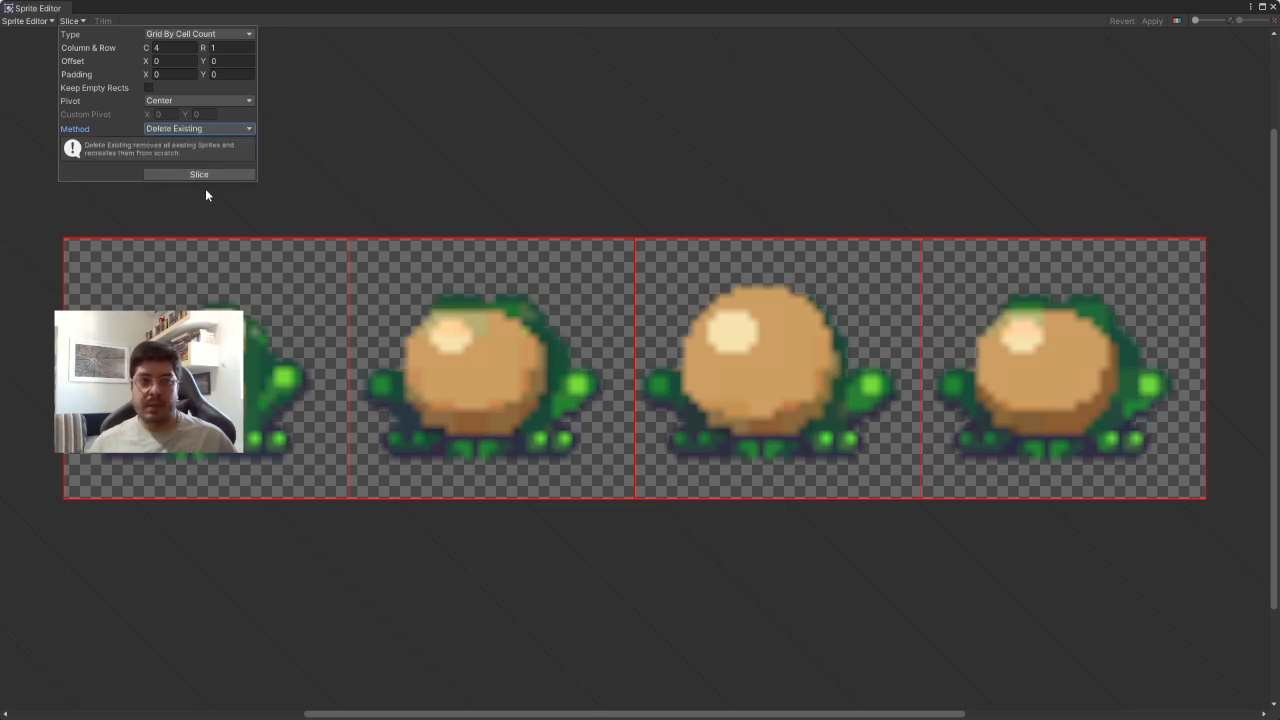
# - Slice the frog-idle sheet with these settings, apply the slicing, and check the second, third and fourth frames
pyautogui.click(200, 173)
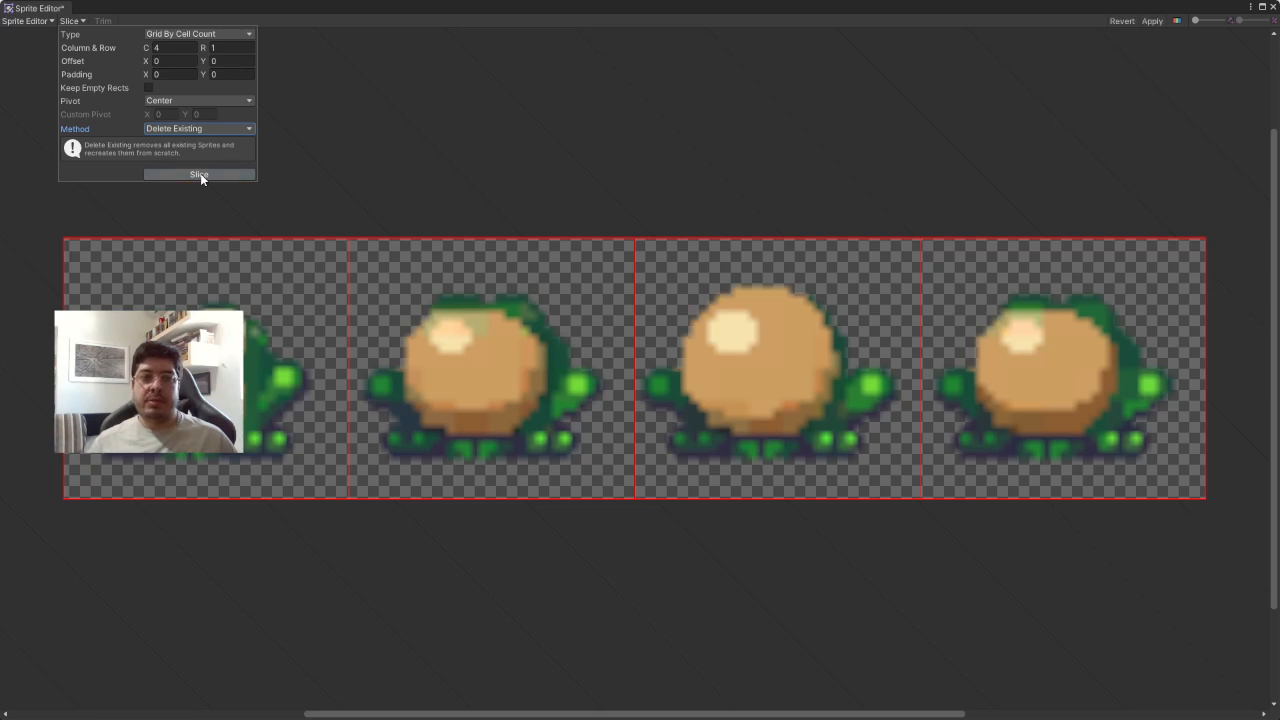
pyautogui.click(1152, 22)
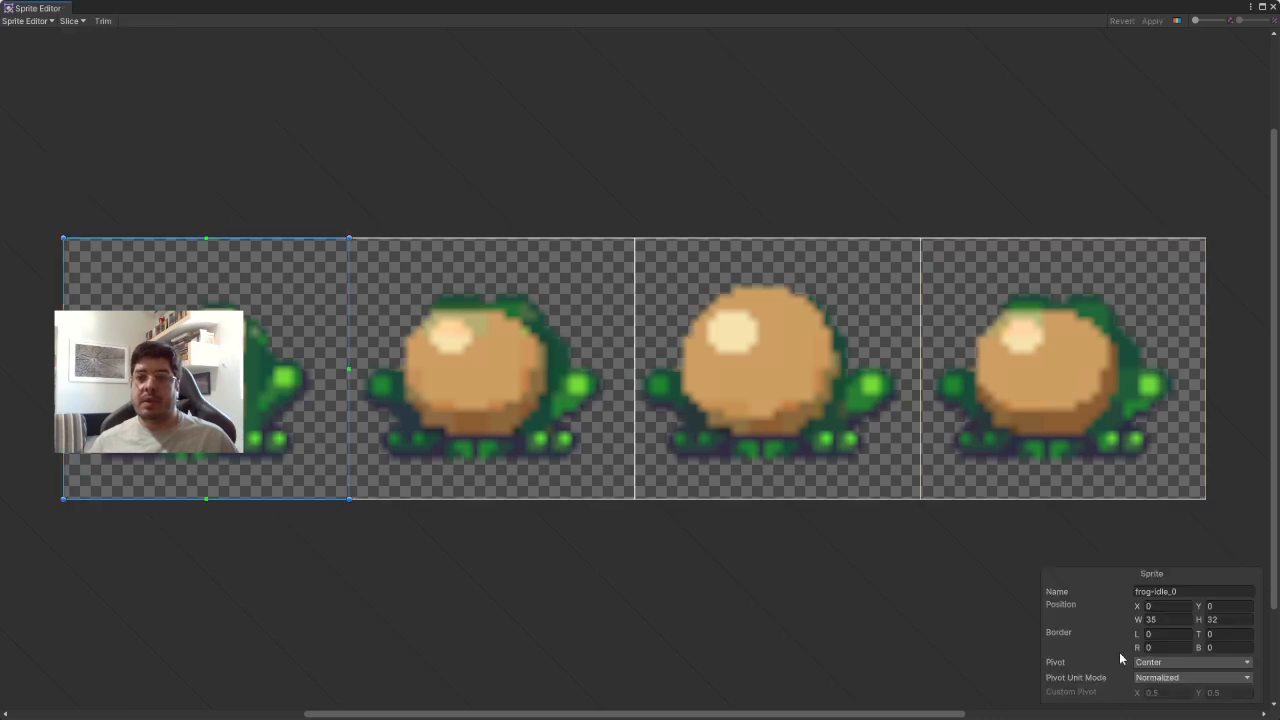
pyautogui.click(415, 353)
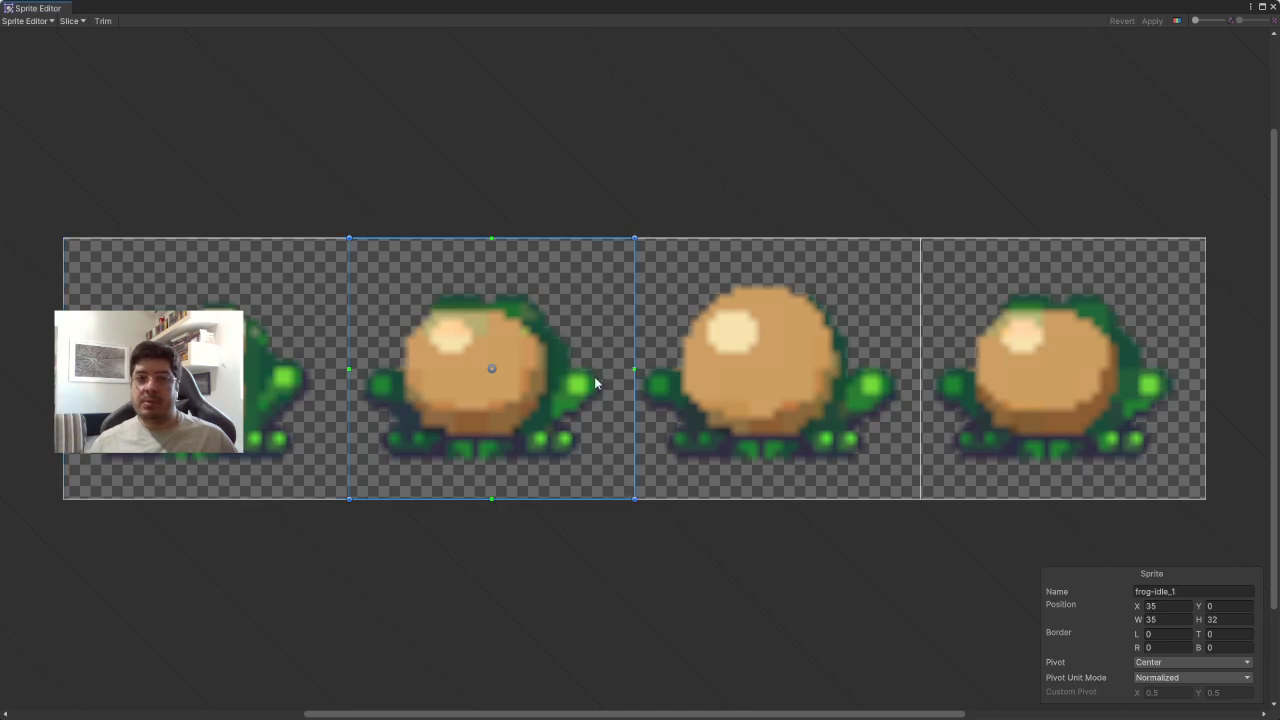
pyautogui.click(687, 368)
pyautogui.click(1045, 365)
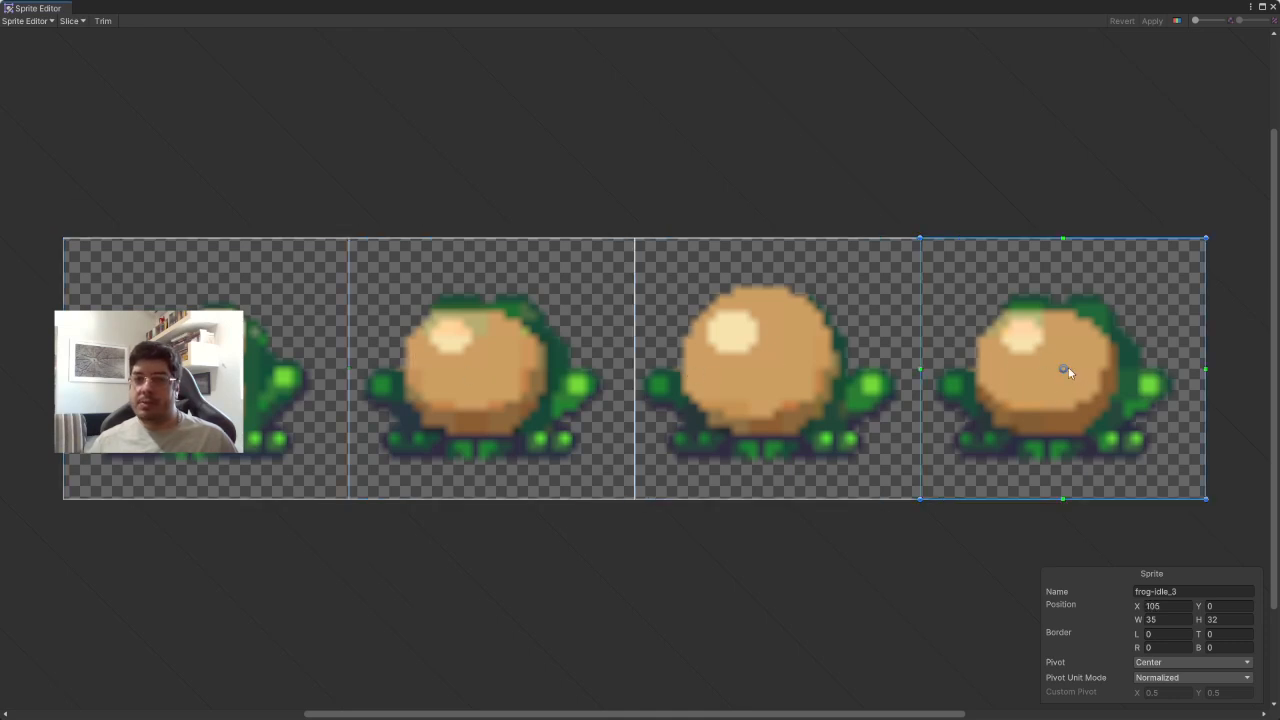
# - Move the fourth frog frame's pivot to about X 0.46, Y 0.49, and close the Sprite Editor, saving the changes
pyautogui.moveTo(1064, 368)
pyautogui.mouseDown()
pyautogui.moveTo(1053, 356)
pyautogui.moveTo(1052, 372)
pyautogui.mouseUp()
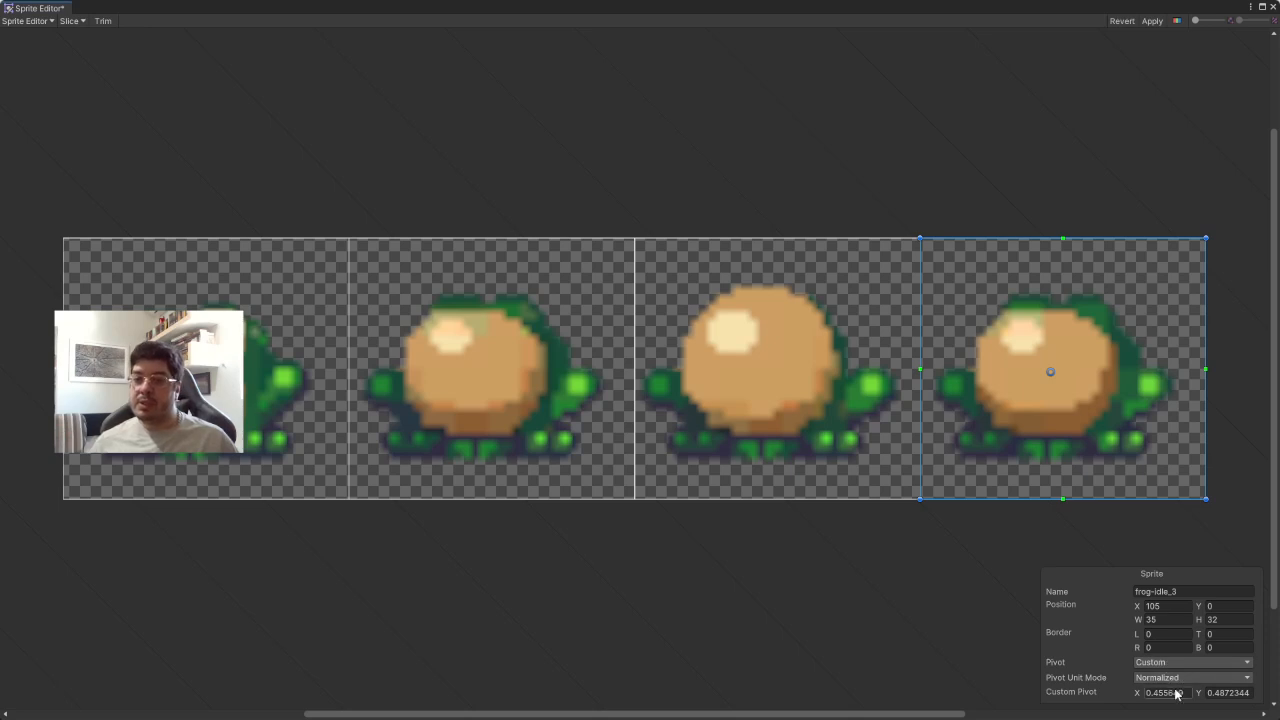
pyautogui.click(1228, 692)
pyautogui.click(1181, 692)
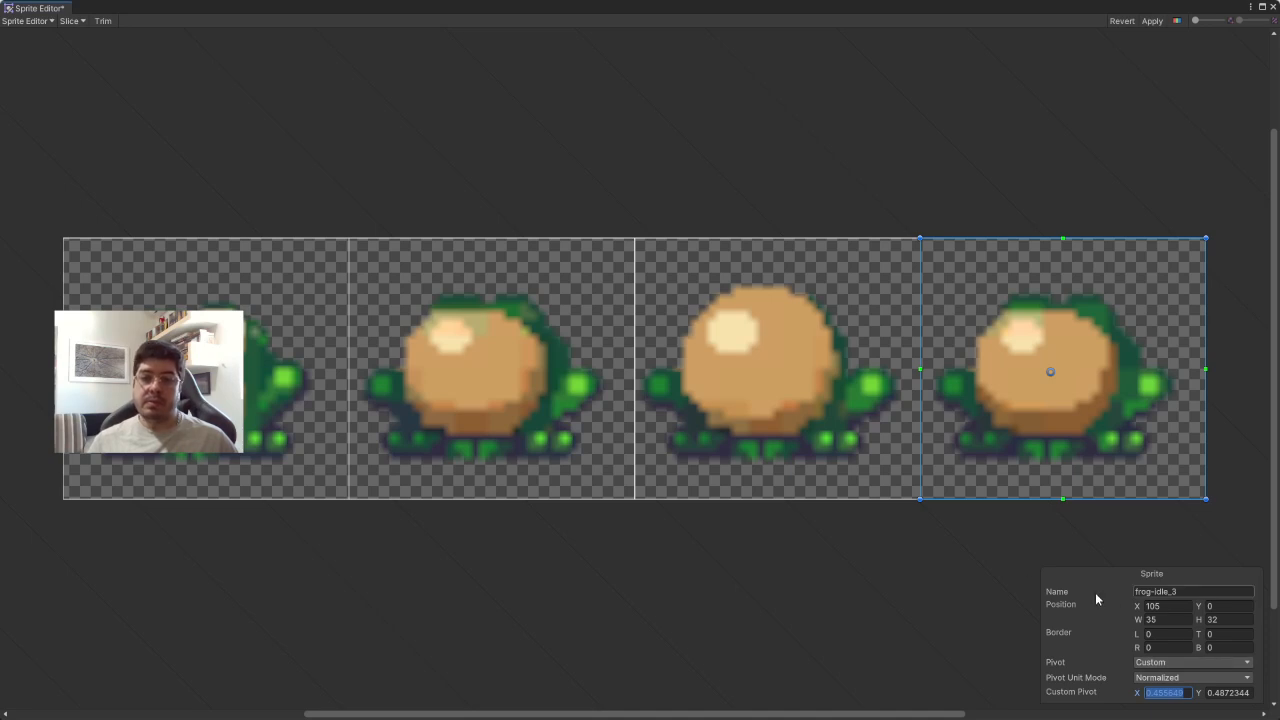
pyautogui.click(1184, 594)
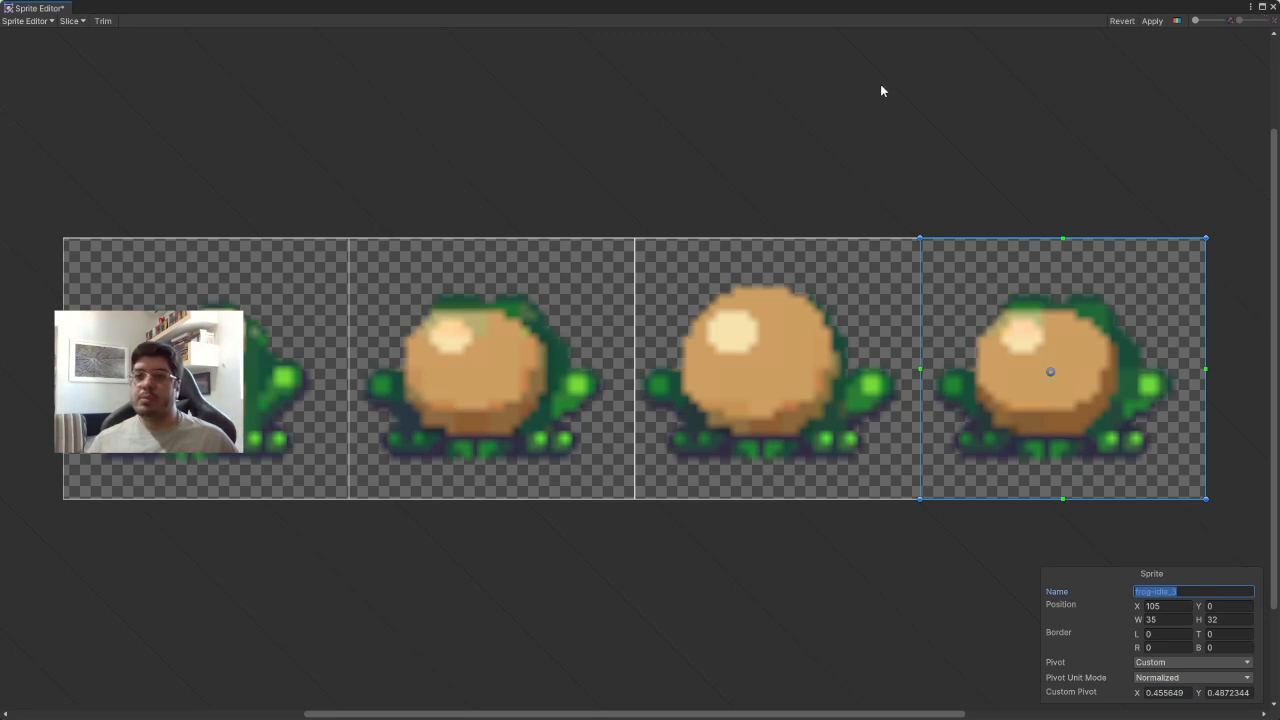
pyautogui.click(1273, 12)
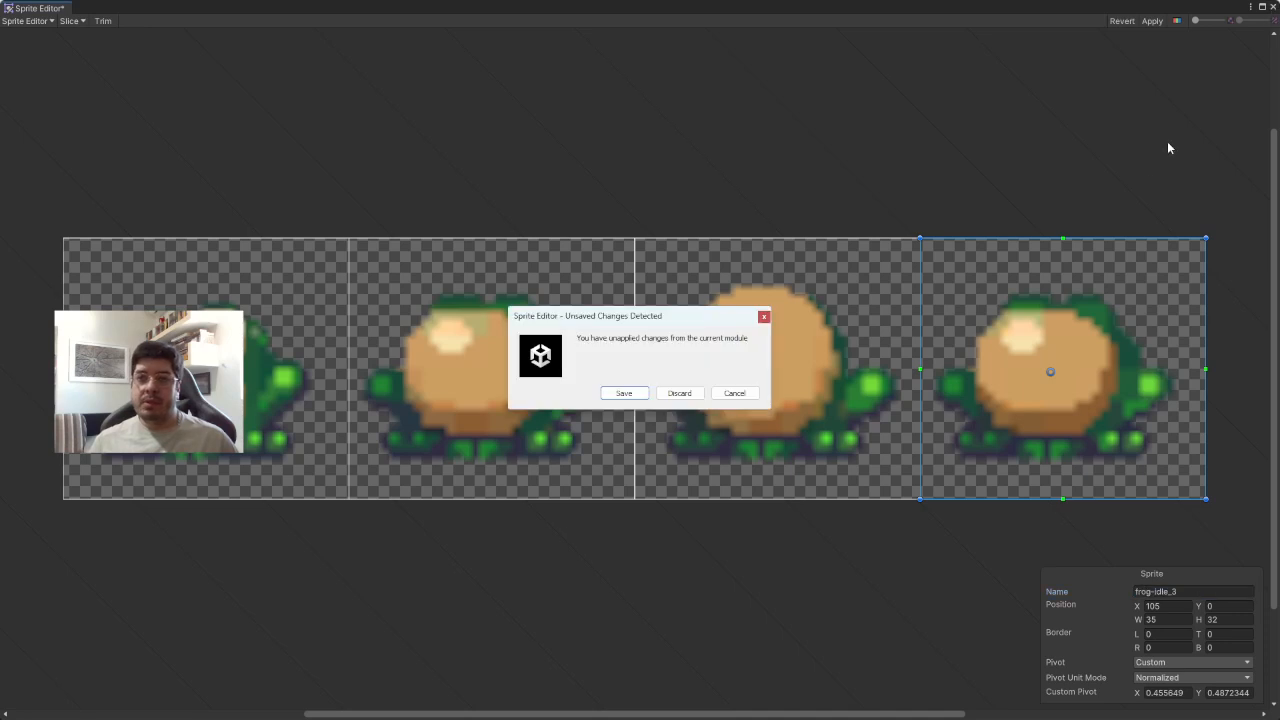
pyautogui.click(626, 395)
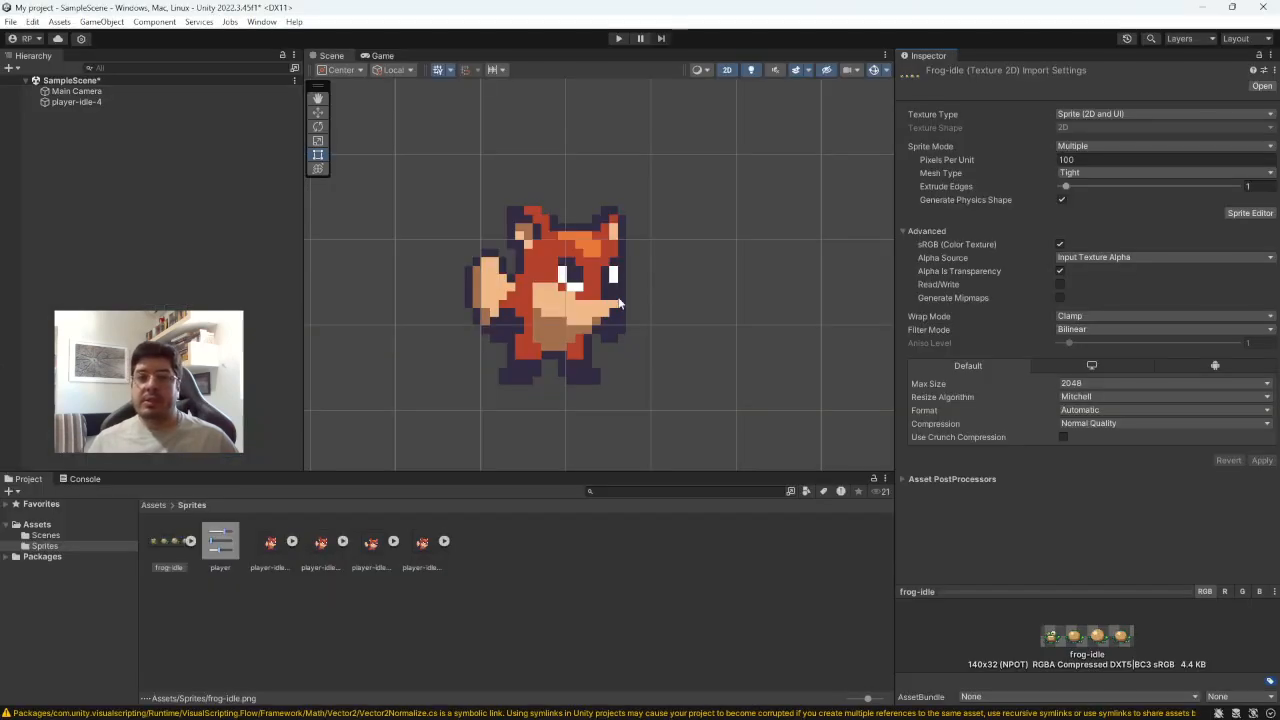
# - Expand the frog-idle texture in the Sprites folder and inspect each of its sliced frames
pyautogui.click(175, 544)
pyautogui.click(190, 541)
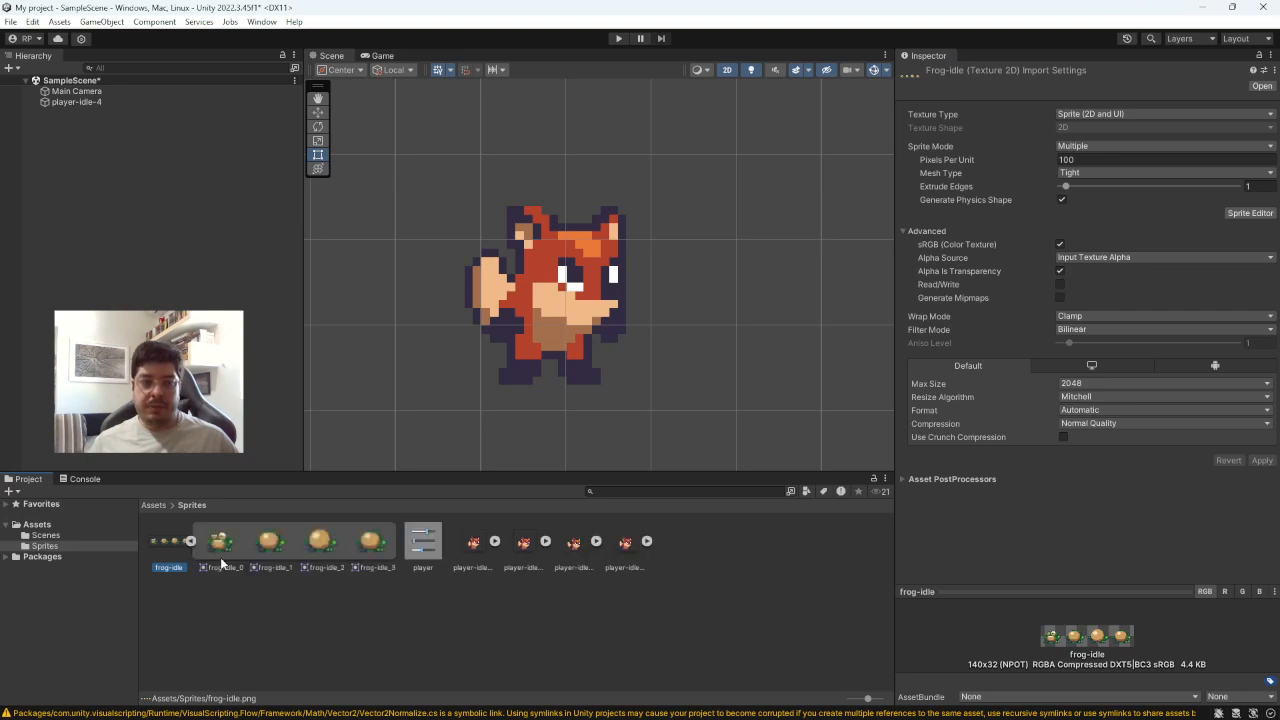
pyautogui.click(220, 553)
pyautogui.click(278, 547)
pyautogui.click(324, 548)
pyautogui.click(365, 550)
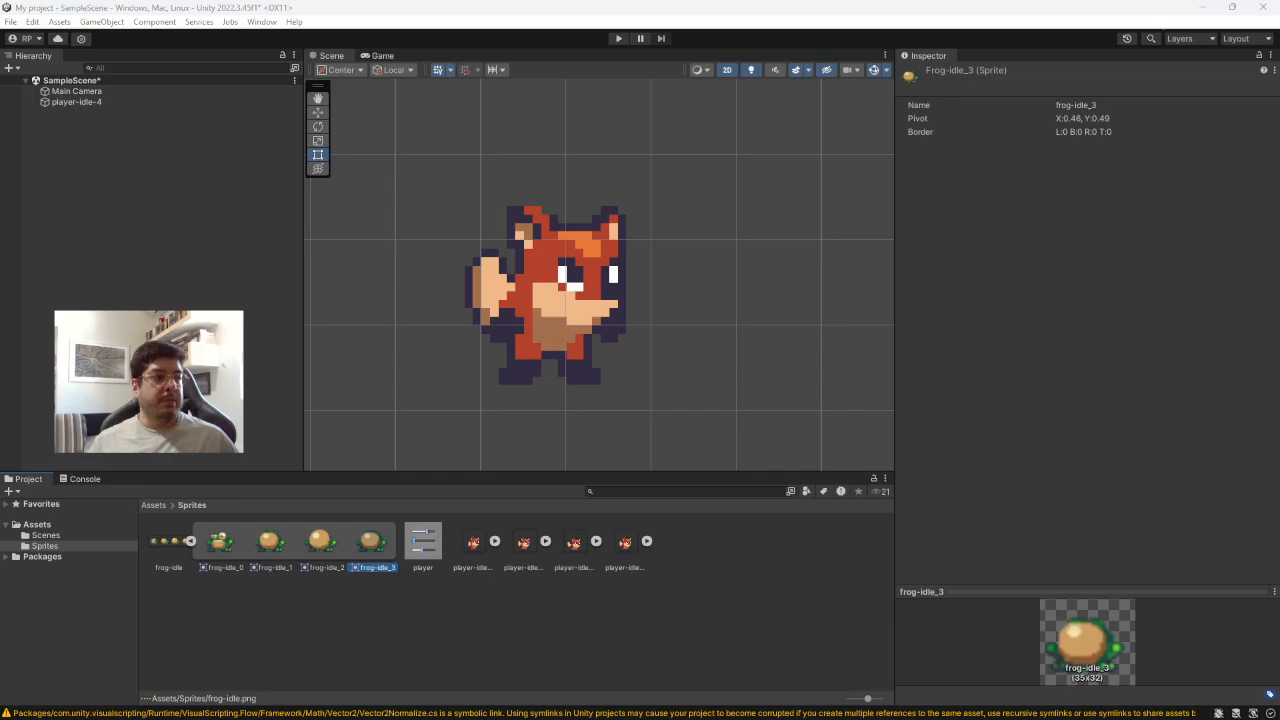
# - Import the player sprite sheet from the spritesheets folder in File Explorer into the project's Sprites folder
pyautogui.press('super+d')
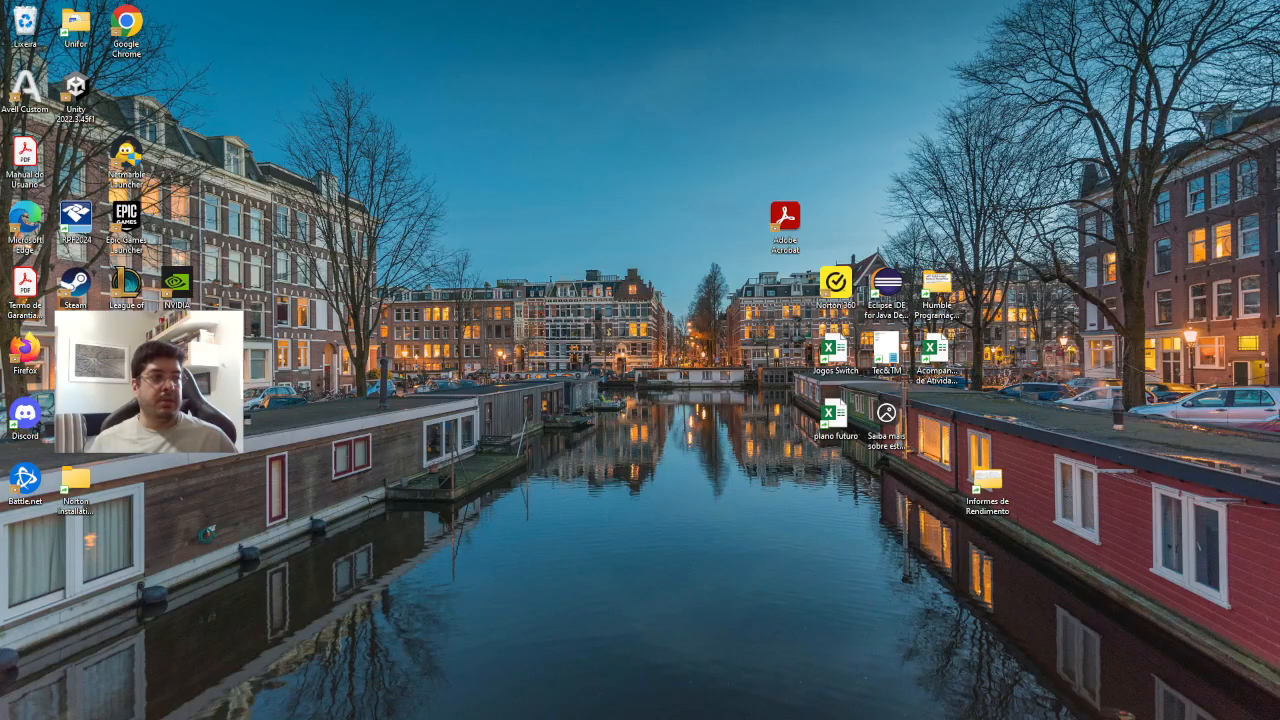
pyautogui.press('super+d')
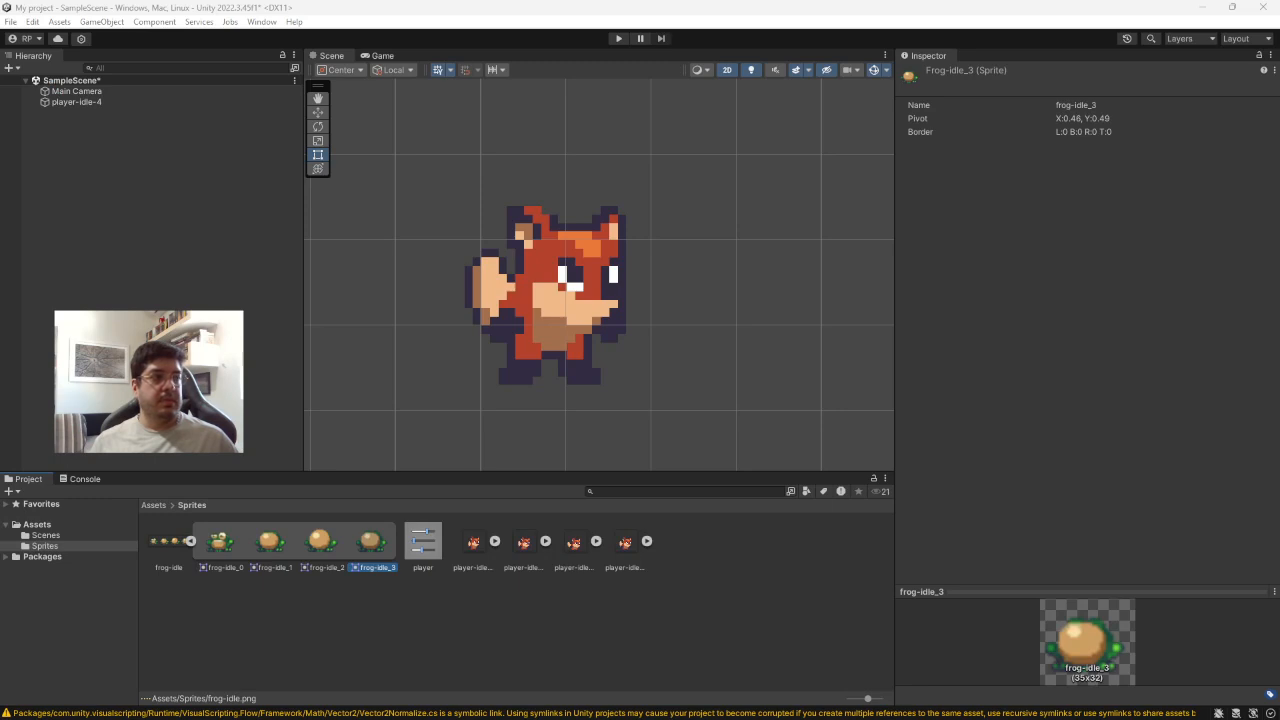
pyautogui.moveTo(2, 450); pyautogui.dragTo(863, 138)
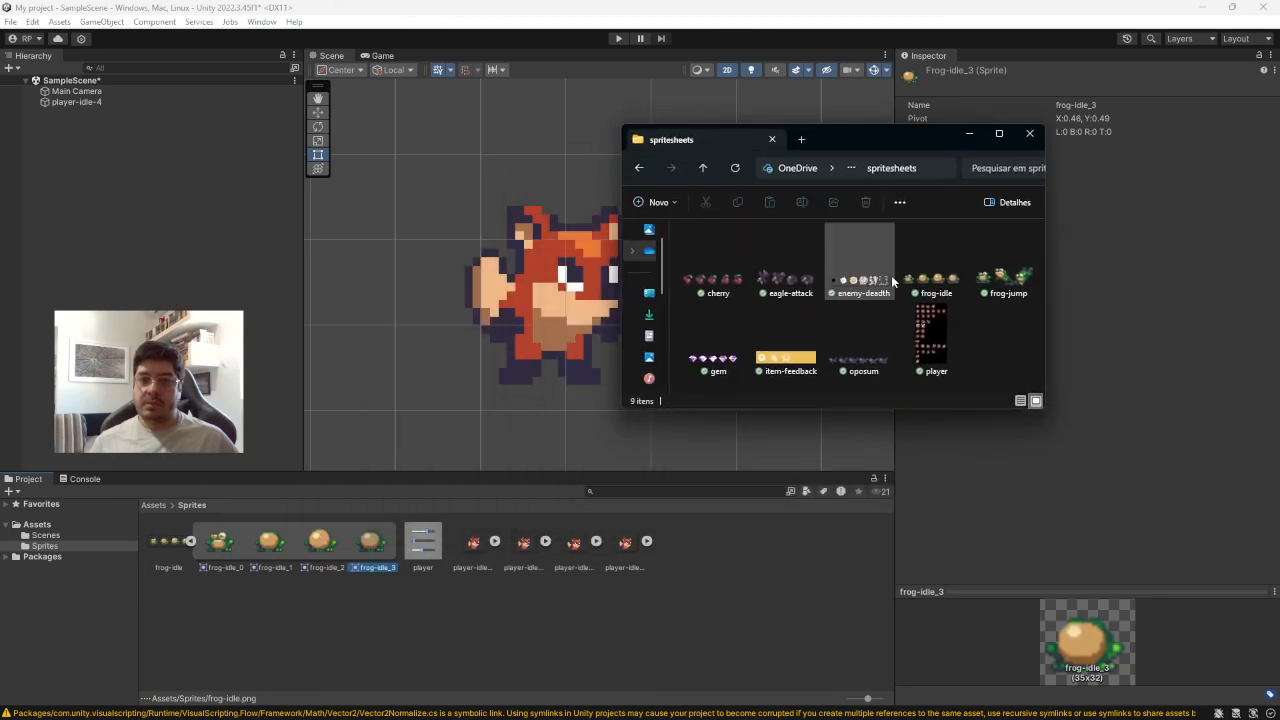
pyautogui.moveTo(968, 300); pyautogui.dragTo(925, 385)
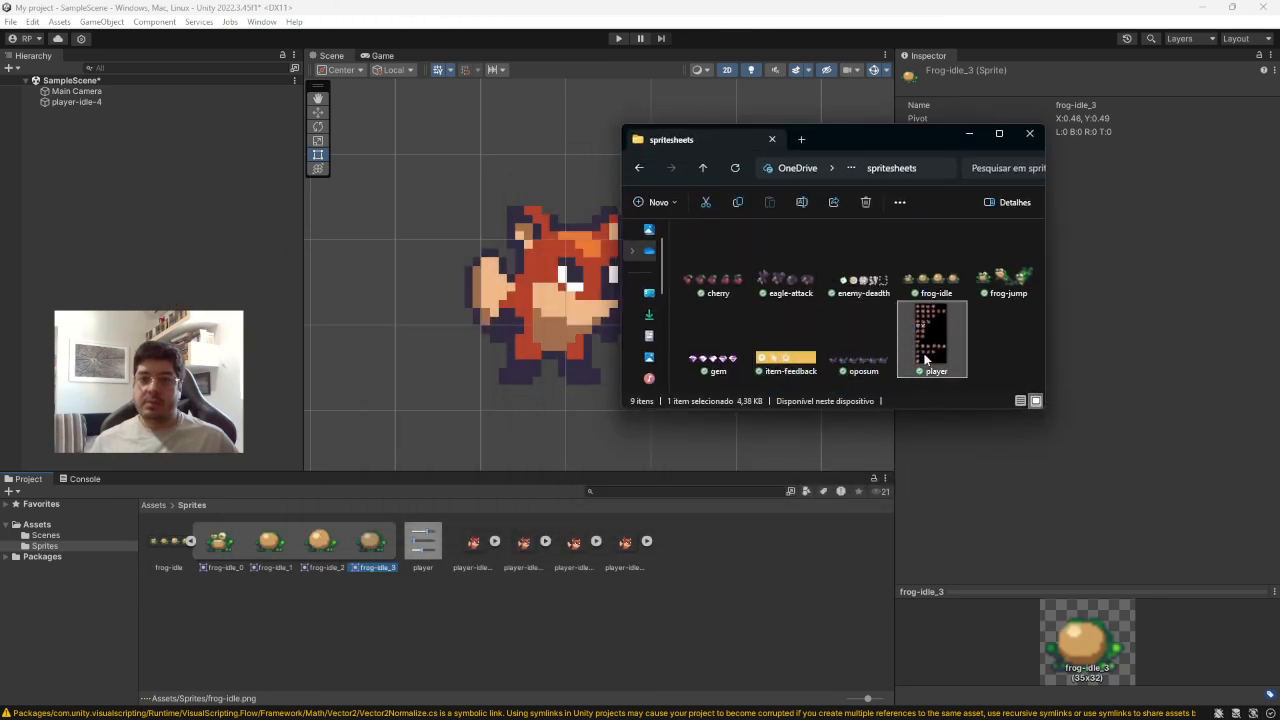
pyautogui.moveTo(783, 575); pyautogui.dragTo(781, 570)
pyautogui.click(541, 607)
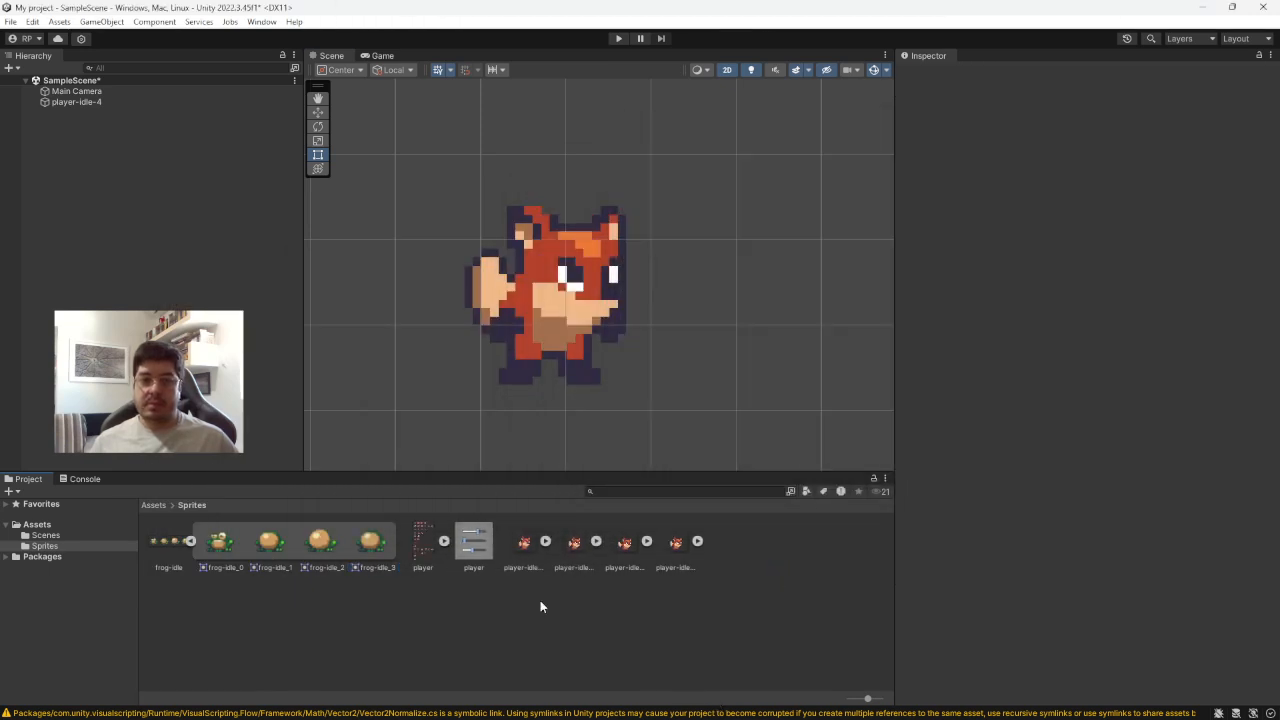
# - Set the imported player texture's Sprite Mode to Multiple and open it in the Sprite Editor, applying the import settings
pyautogui.click(419, 543)
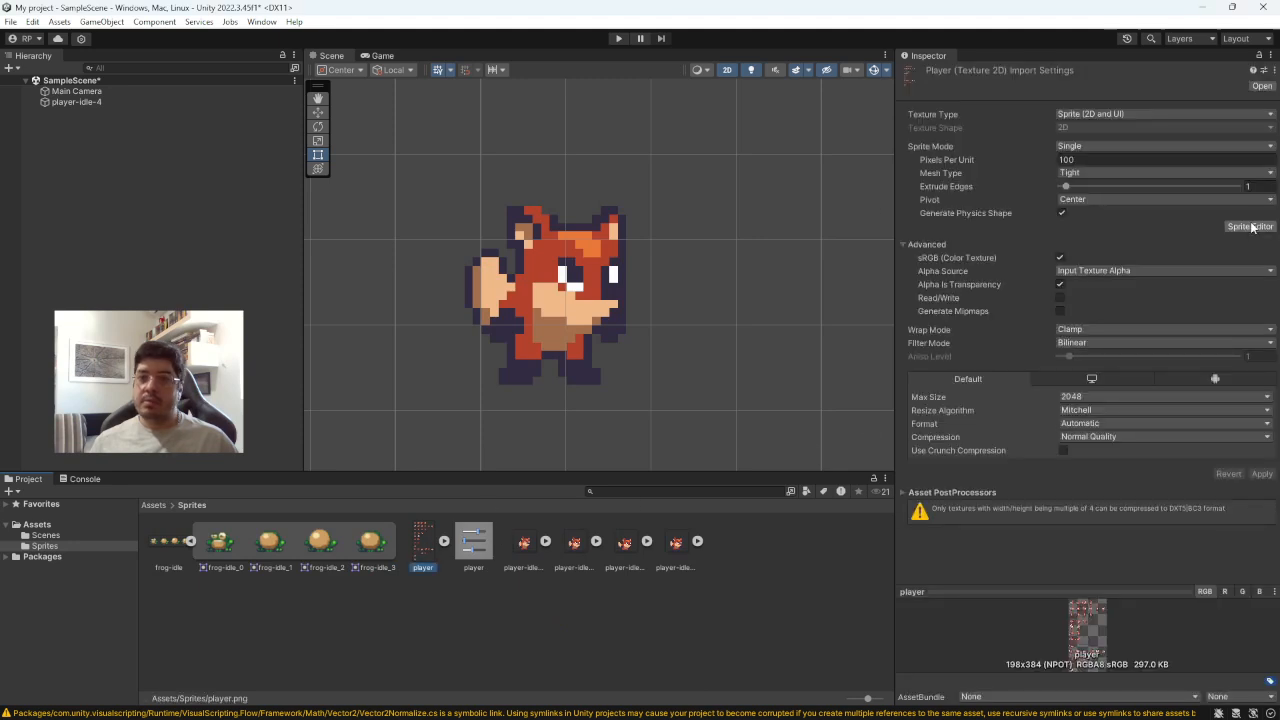
pyautogui.click(1091, 147)
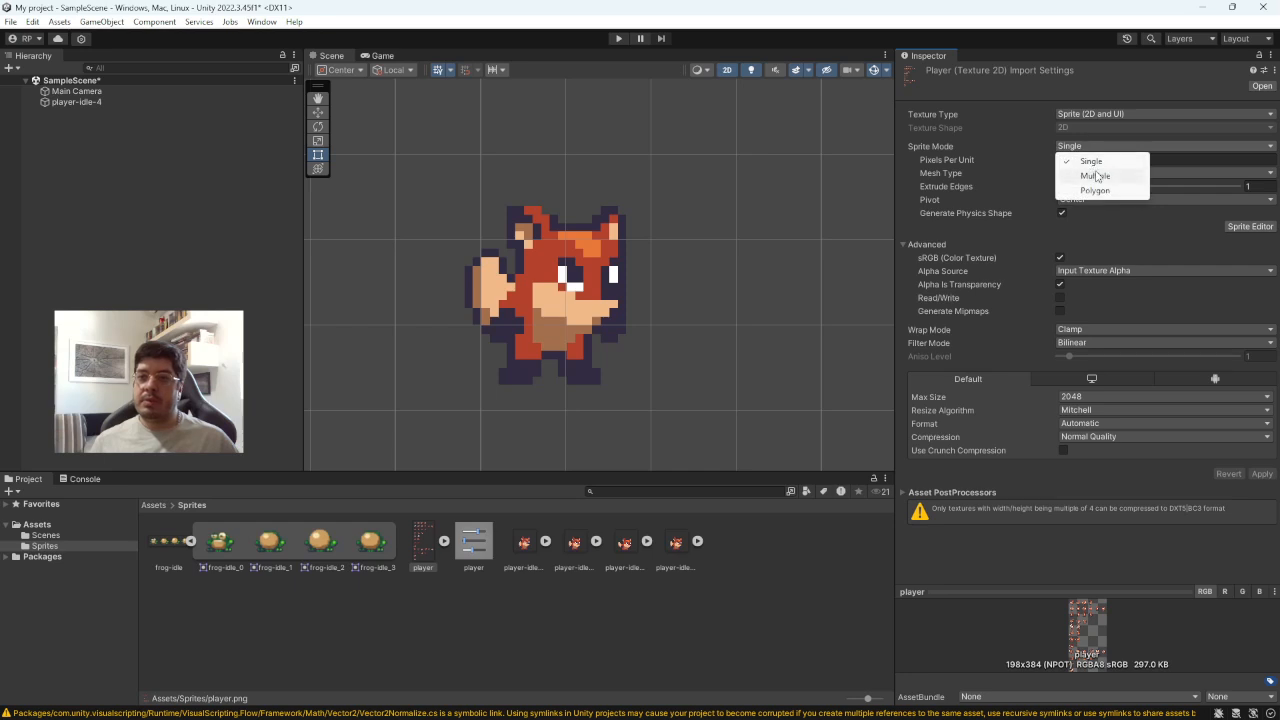
pyautogui.click(1100, 172)
pyautogui.click(1250, 213)
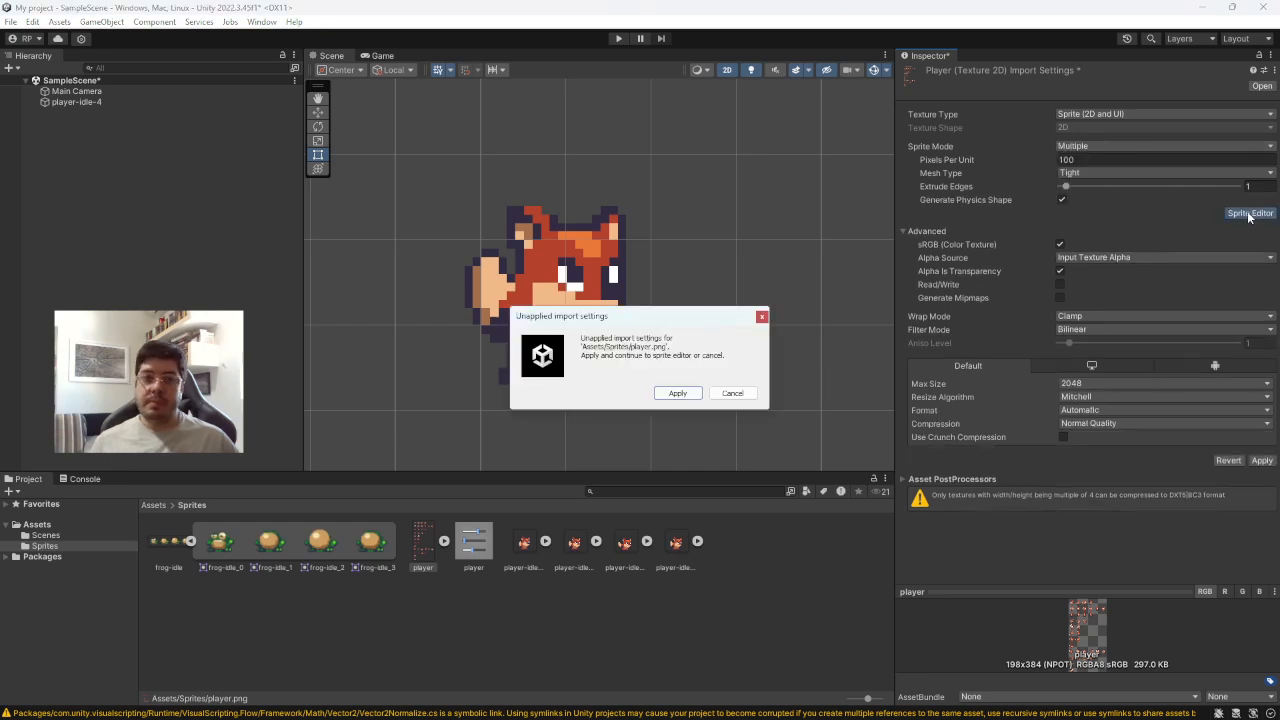
pyautogui.click(677, 393)
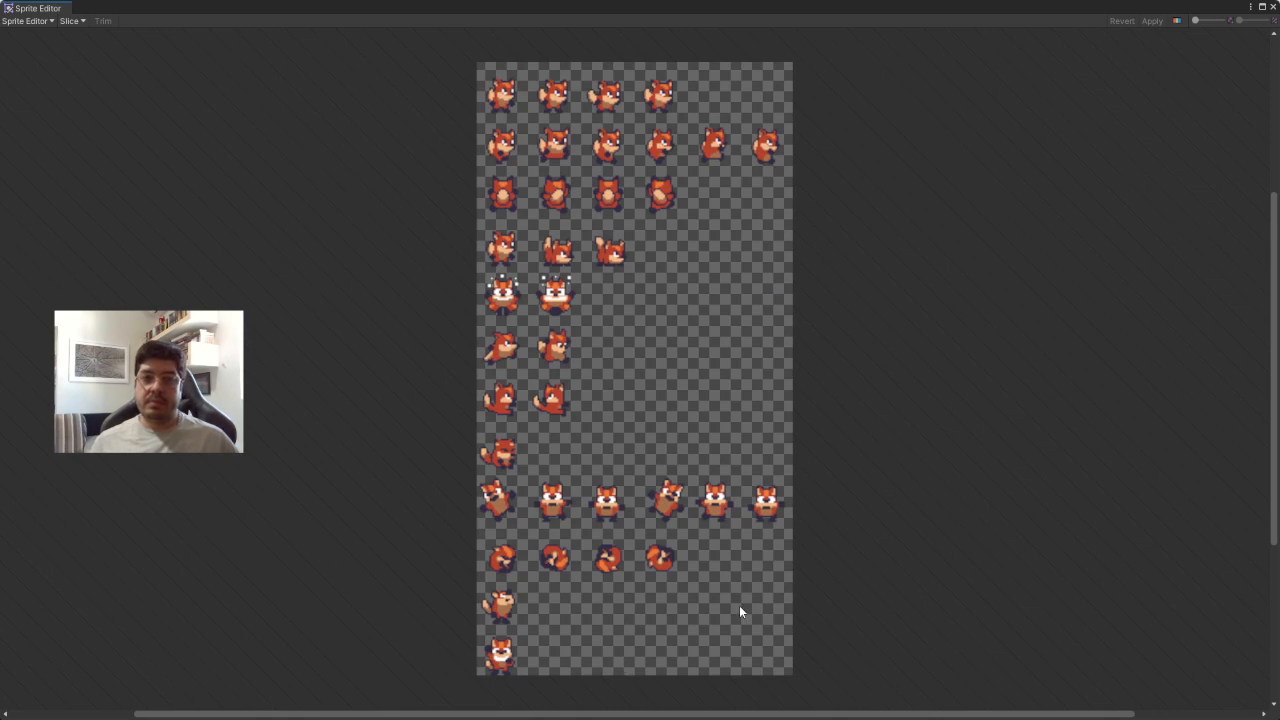
# - Slice the player sheet with the Automatic type, Center pivot and Delete Existing method, and apply the slicing
pyautogui.click(67, 22)
pyautogui.click(199, 38)
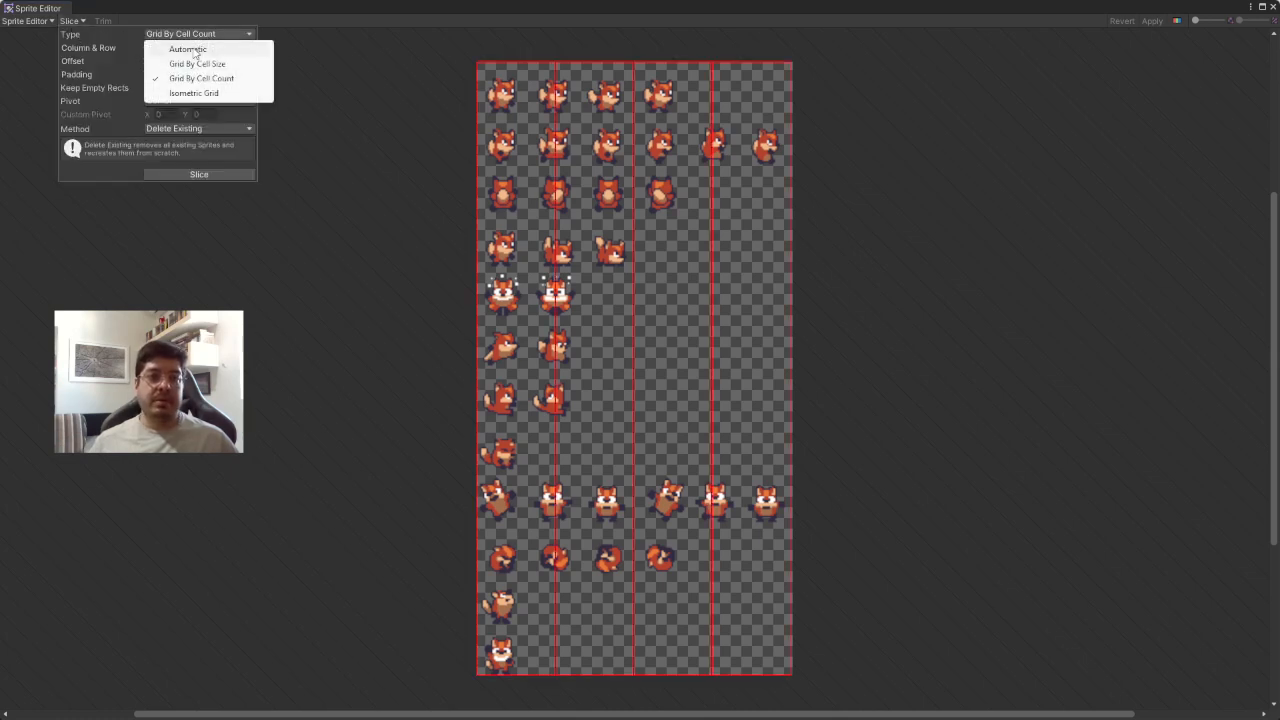
pyautogui.click(195, 52)
pyautogui.click(210, 173)
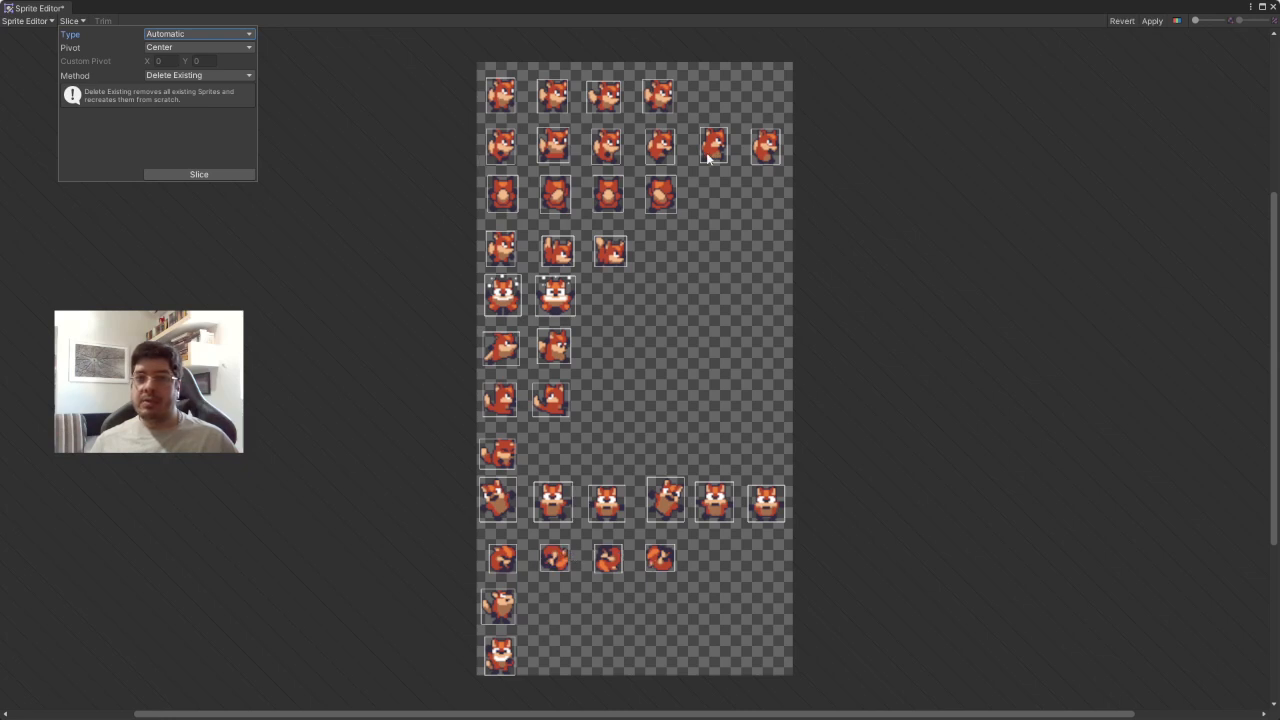
pyautogui.click(1152, 21)
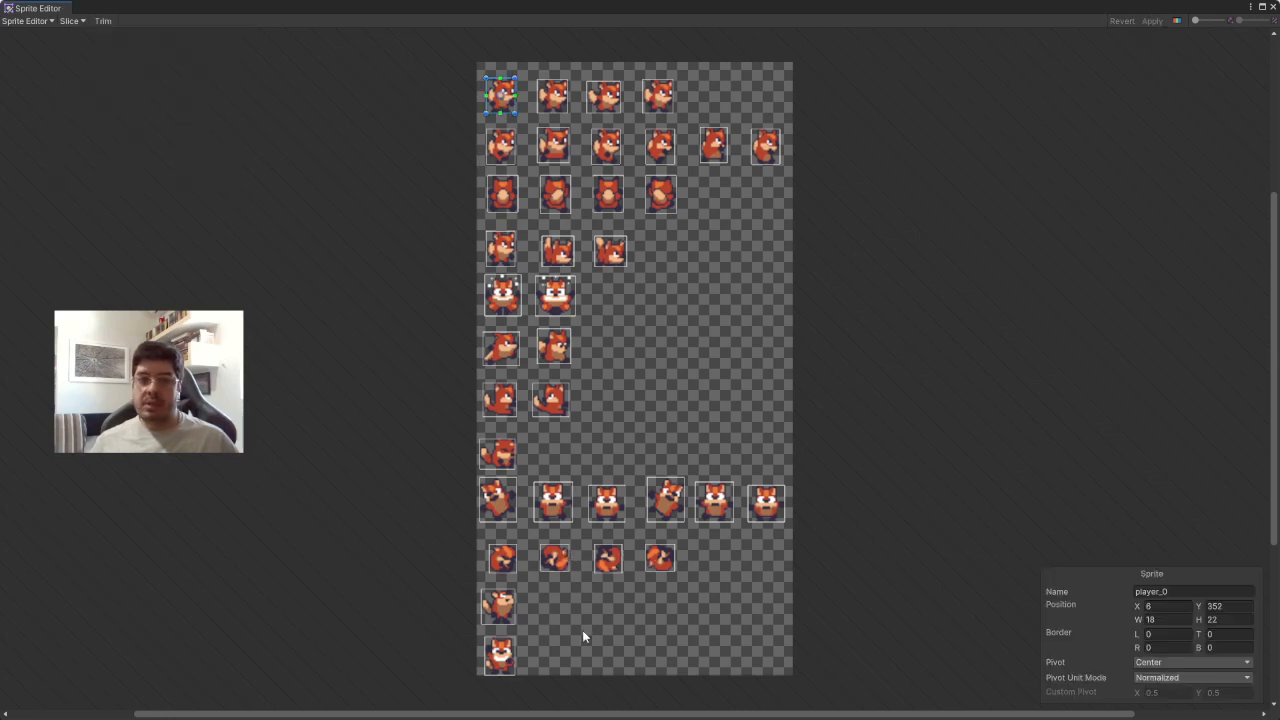
# - Rename the bottom-row player sprite as Vitoria, apply the change and close the Sprite Editor, and check the sprite in the Sprites folder
pyautogui.click(500, 655)
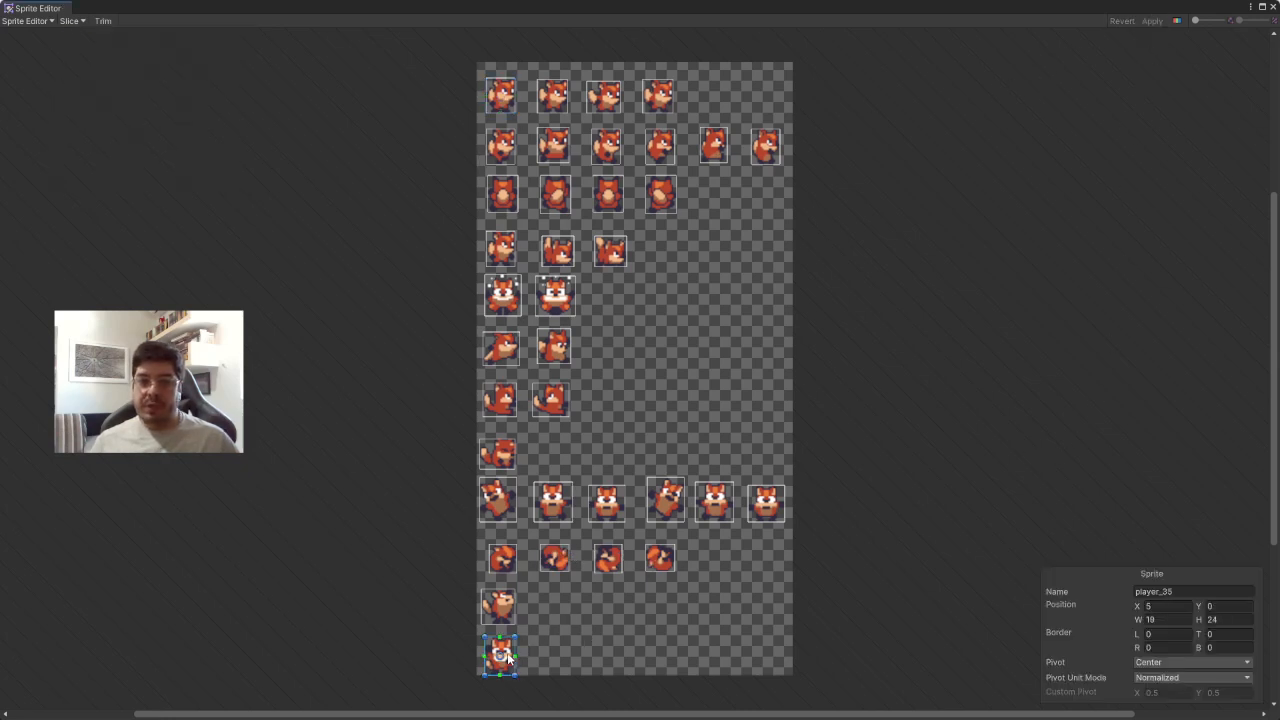
pyautogui.click(1178, 592)
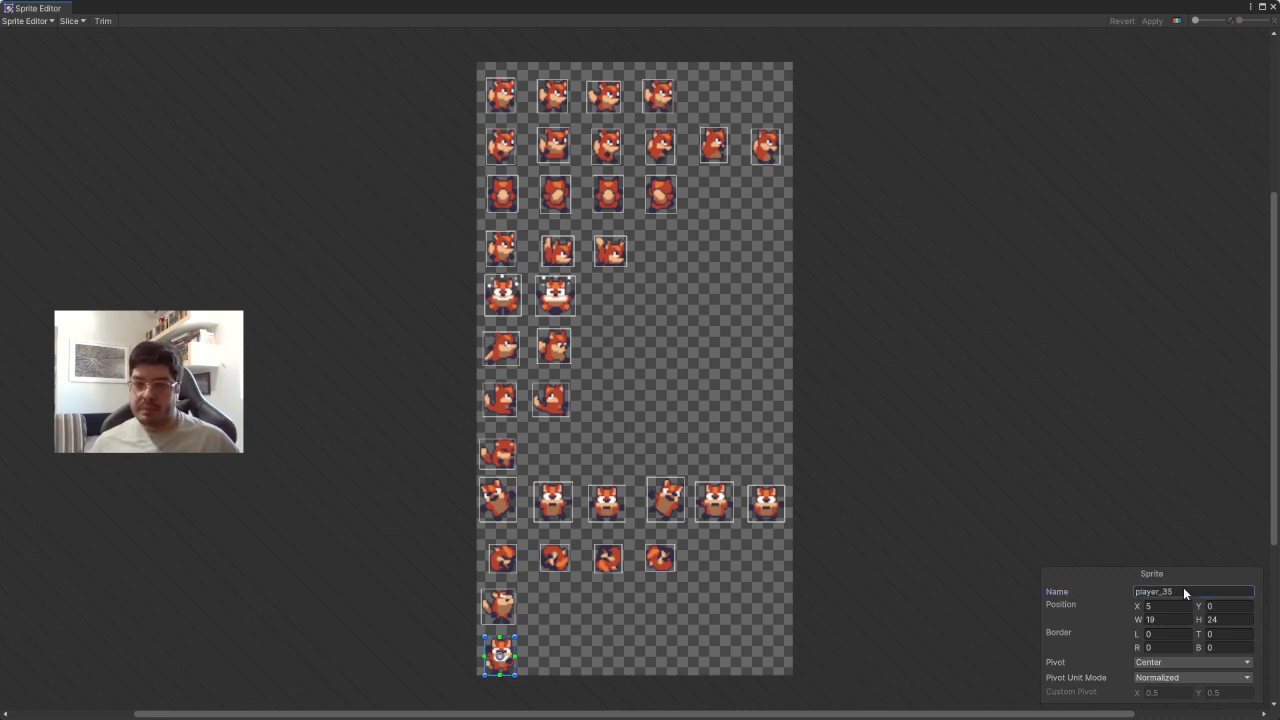
pyautogui.write('Vito')
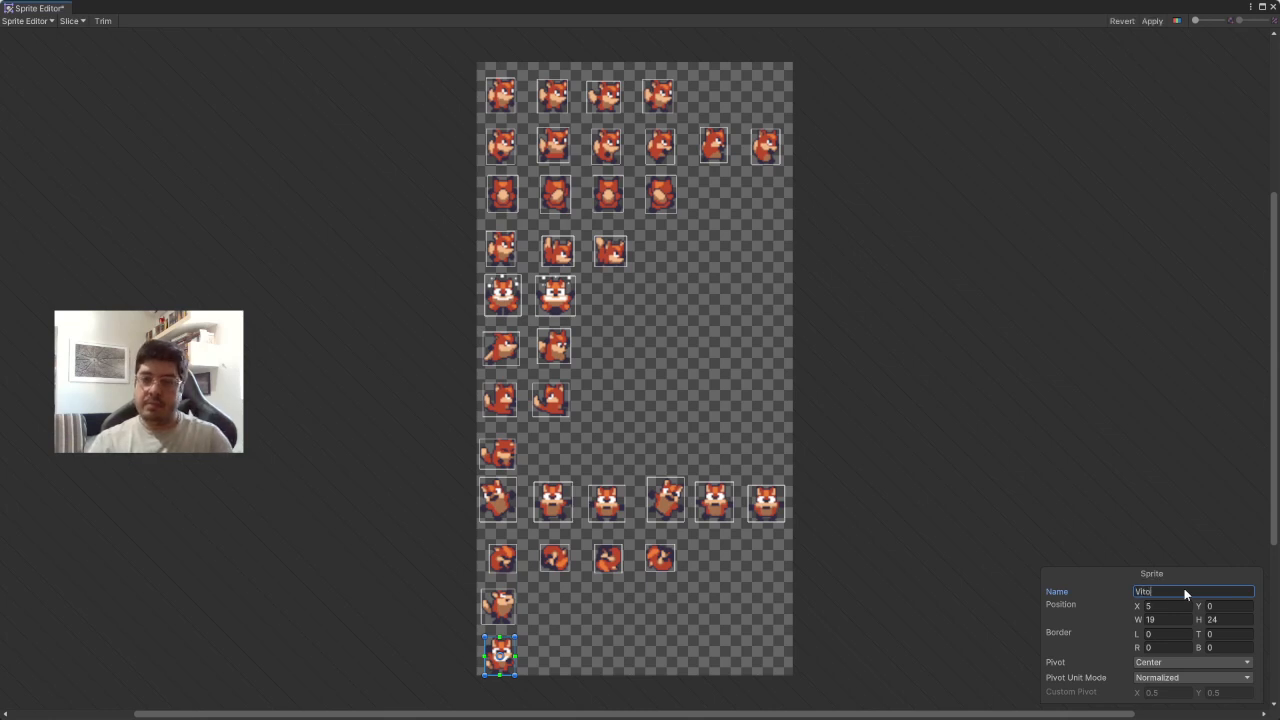
pyautogui.write('ria')
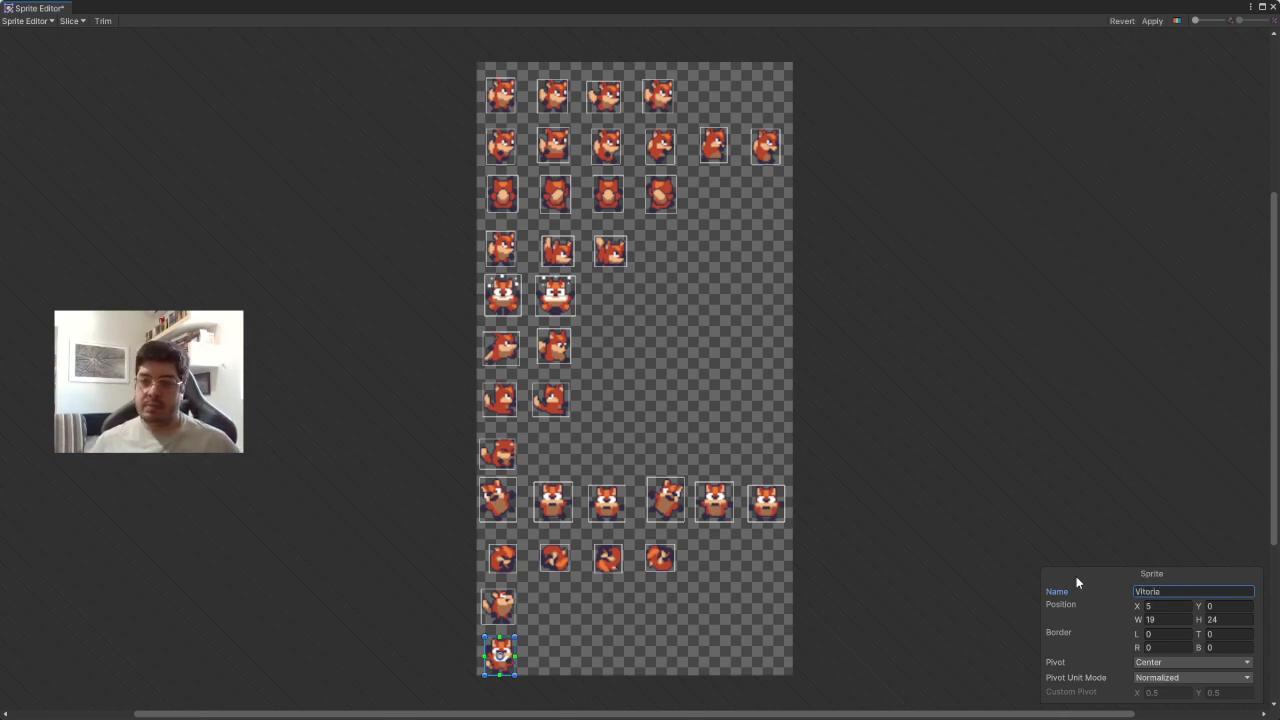
pyautogui.click(1120, 463)
pyautogui.click(1160, 21)
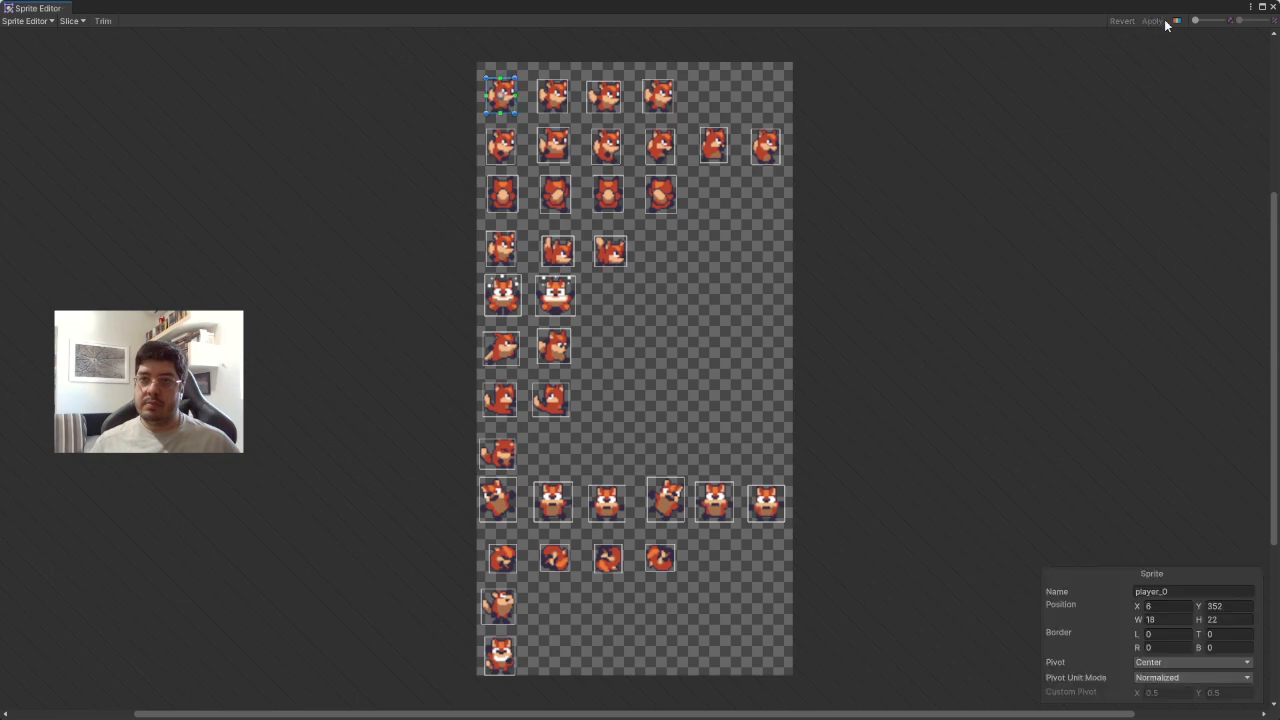
pyautogui.click(1273, 6)
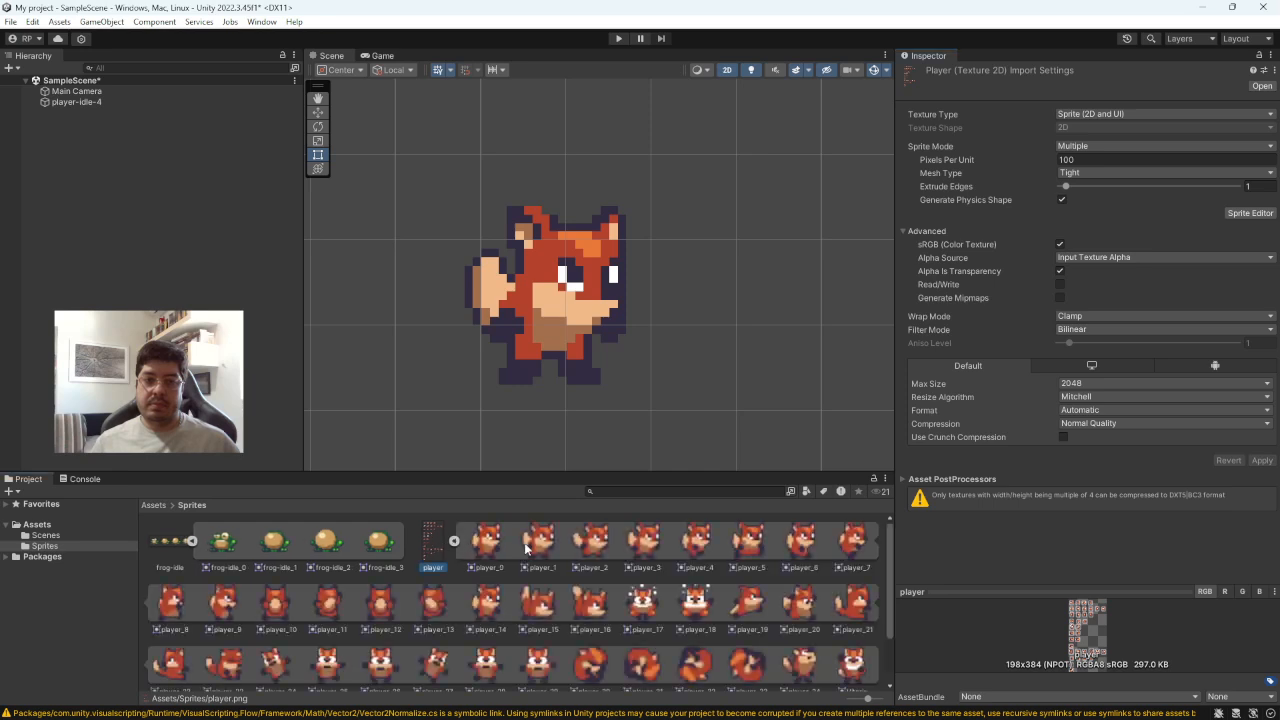
pyautogui.scroll(-2, 804, 570)
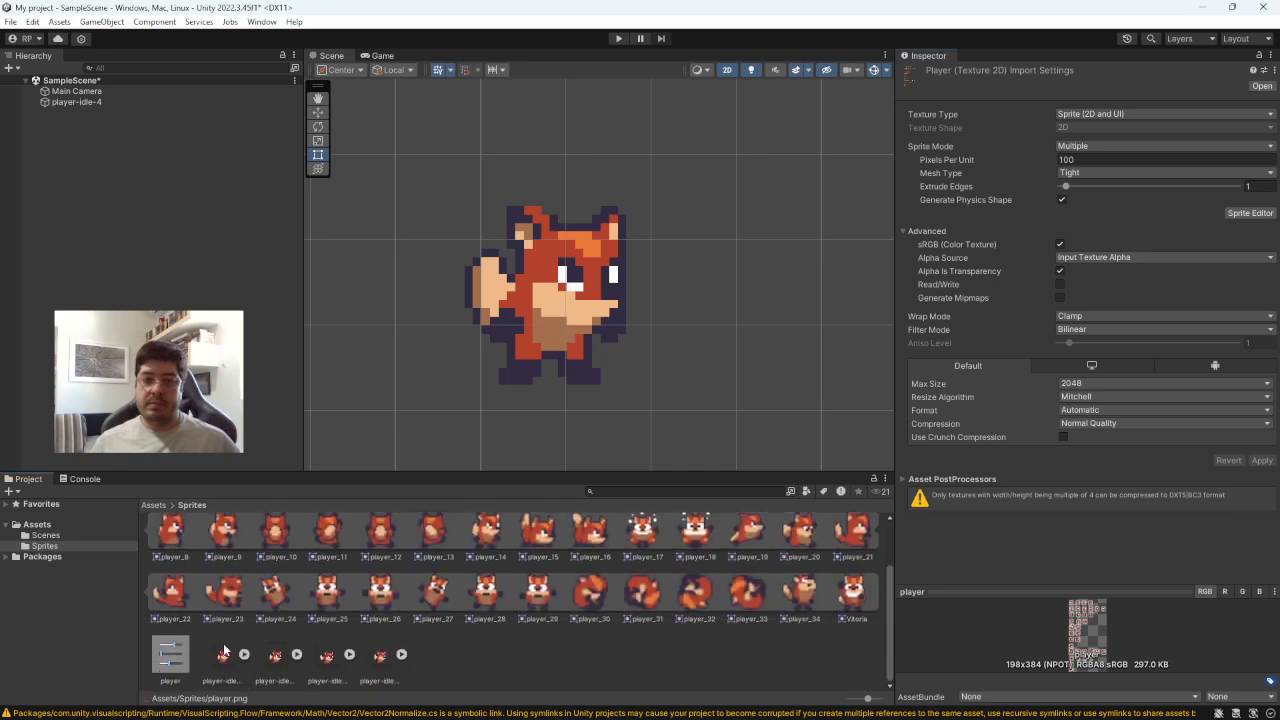
pyautogui.click(856, 620)
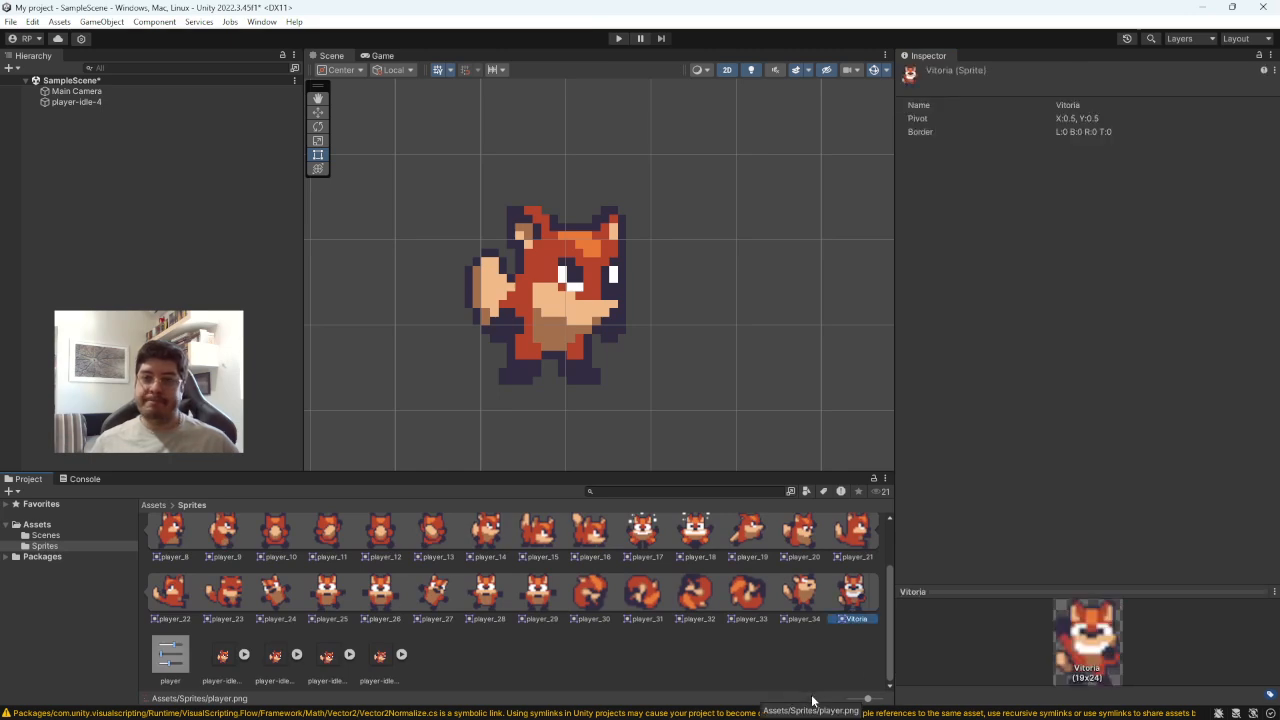
# - Apply the player preset to the frog-idle texture, save its import settings, and inspect its sprite
pyautogui.scroll(2, 466, 596)
pyautogui.scroll(1, 466, 596)
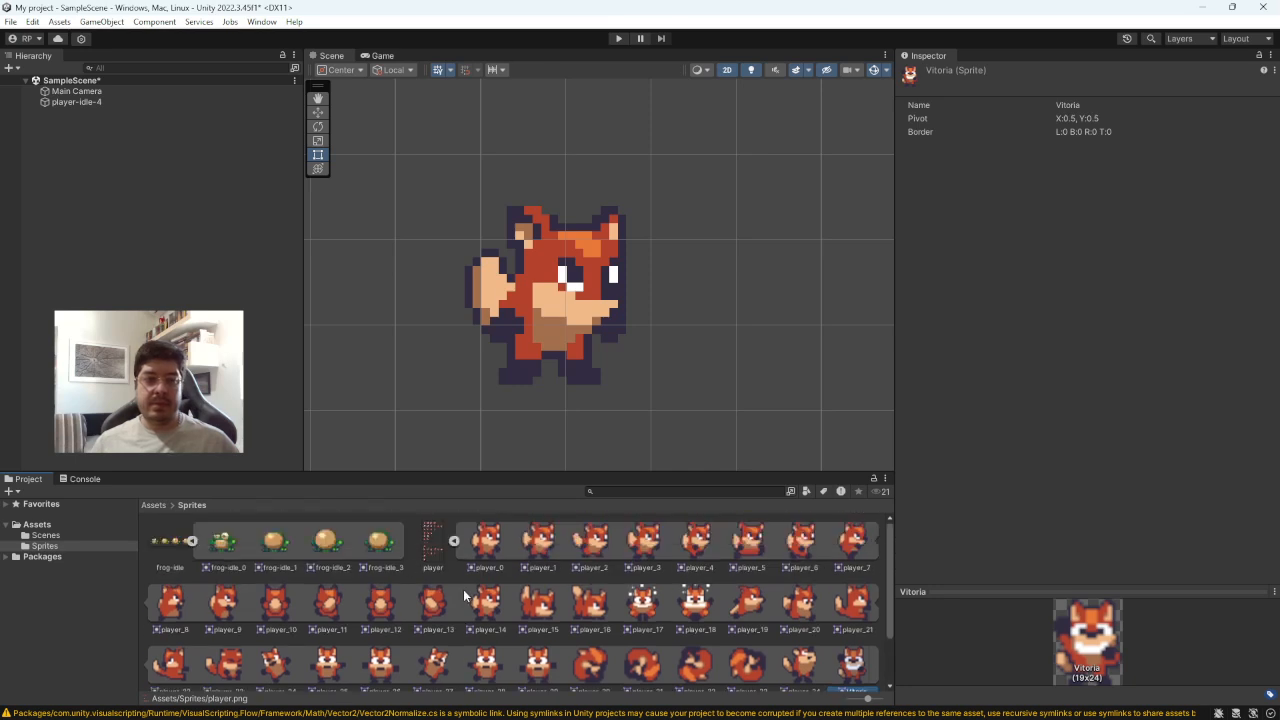
pyautogui.click(221, 542)
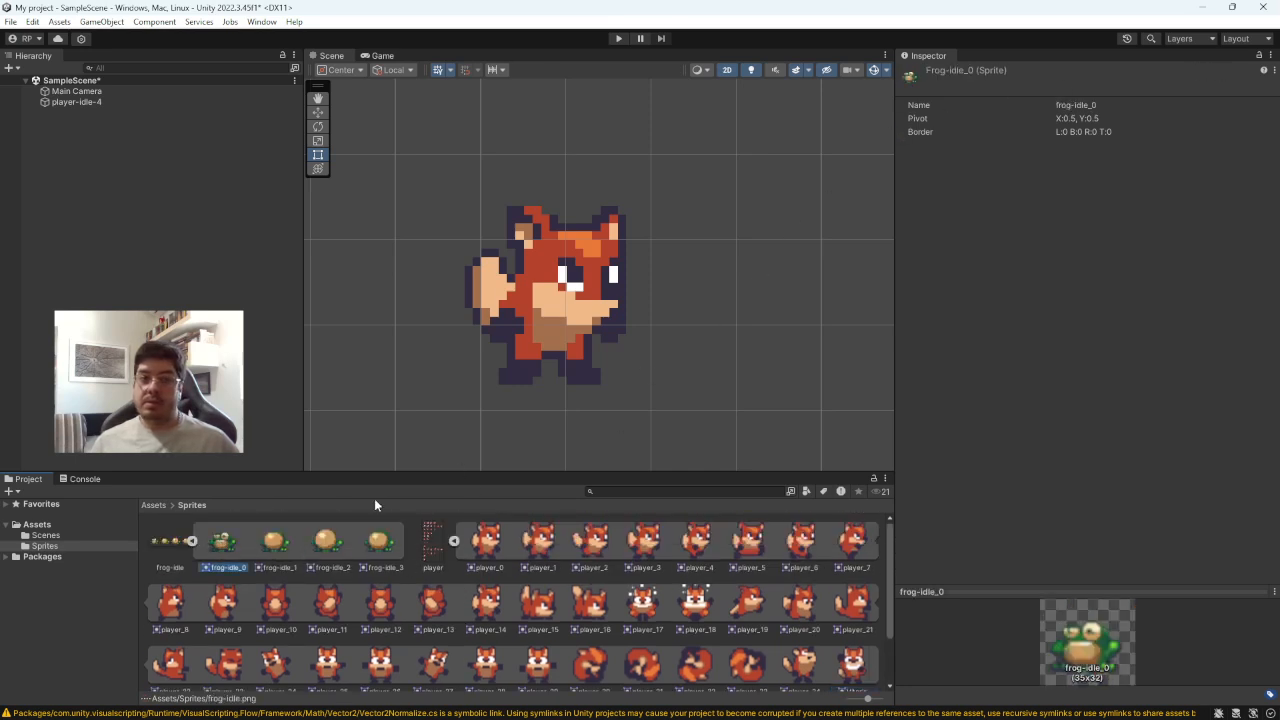
pyautogui.click(176, 540)
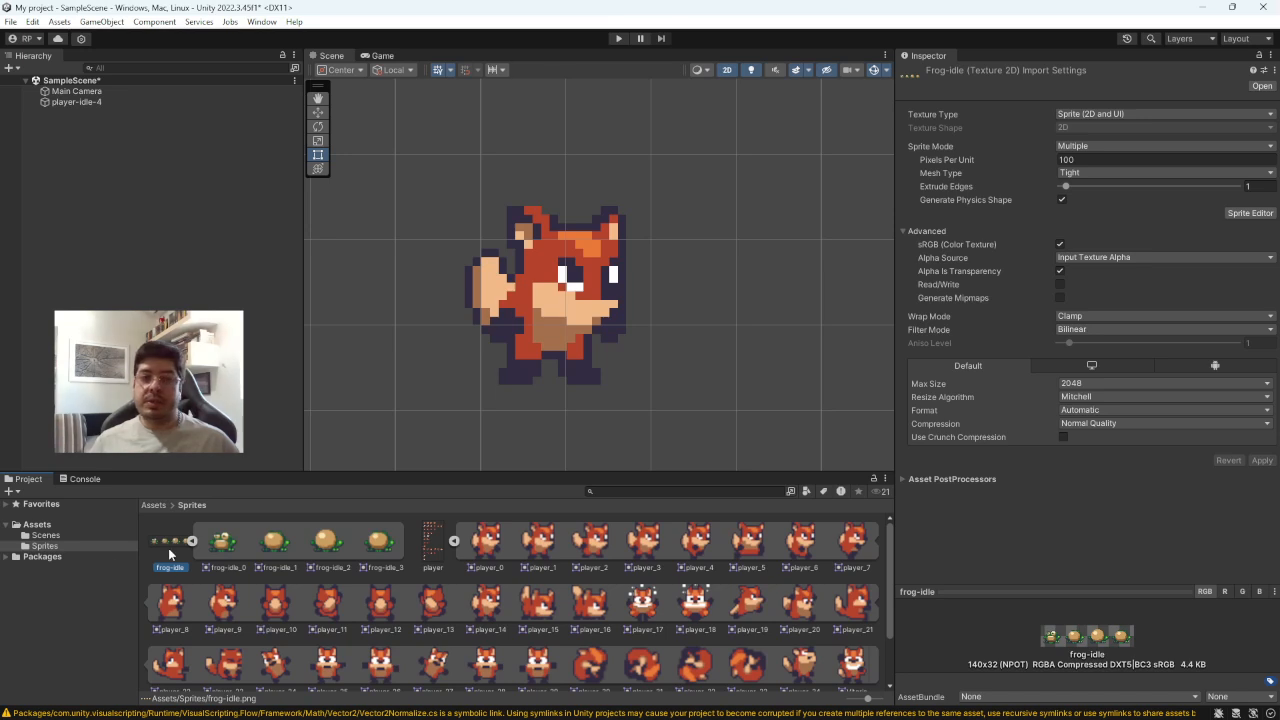
pyautogui.click(1267, 71)
pyautogui.click(1196, 100)
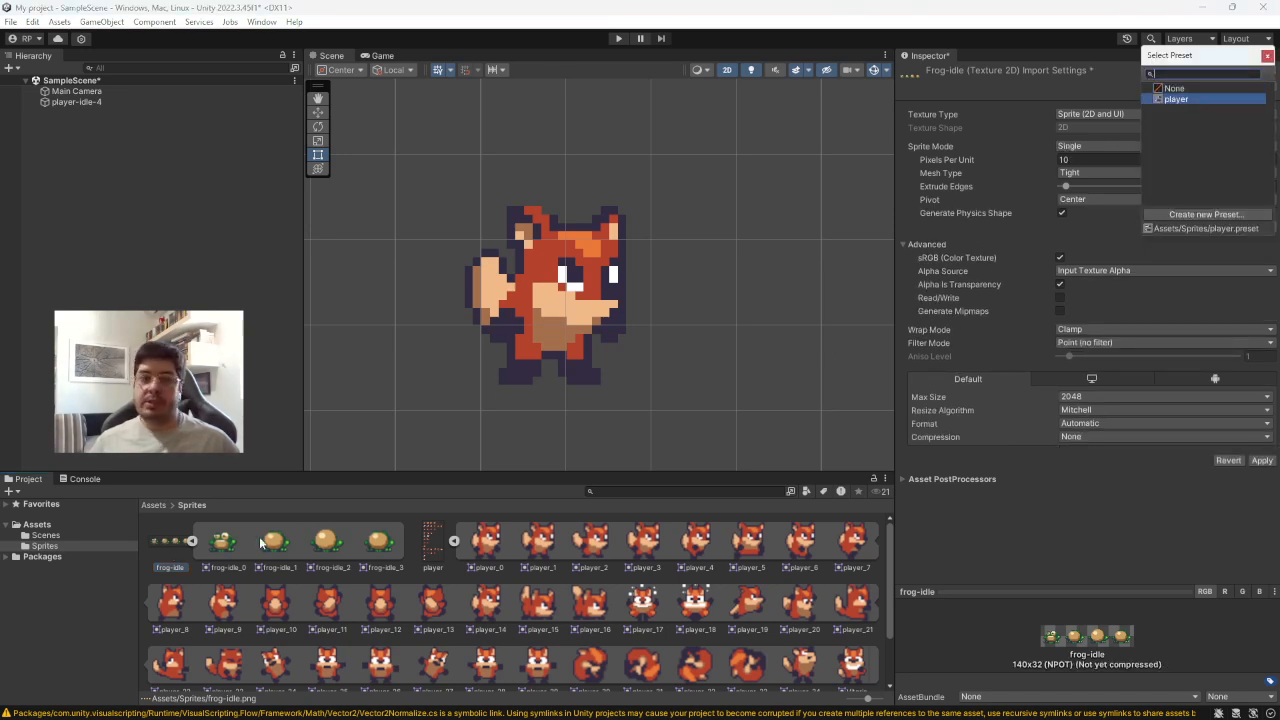
pyautogui.click(175, 548)
pyautogui.click(224, 552)
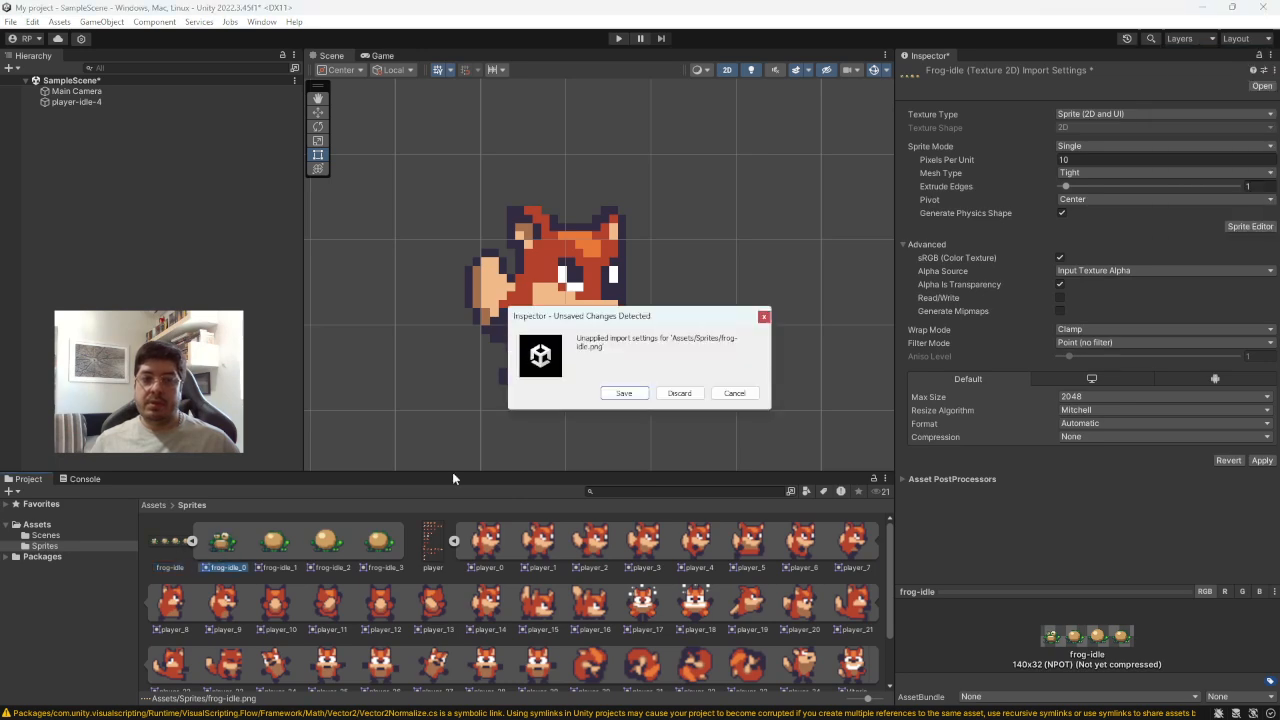
pyautogui.click(628, 393)
pyautogui.click(236, 541)
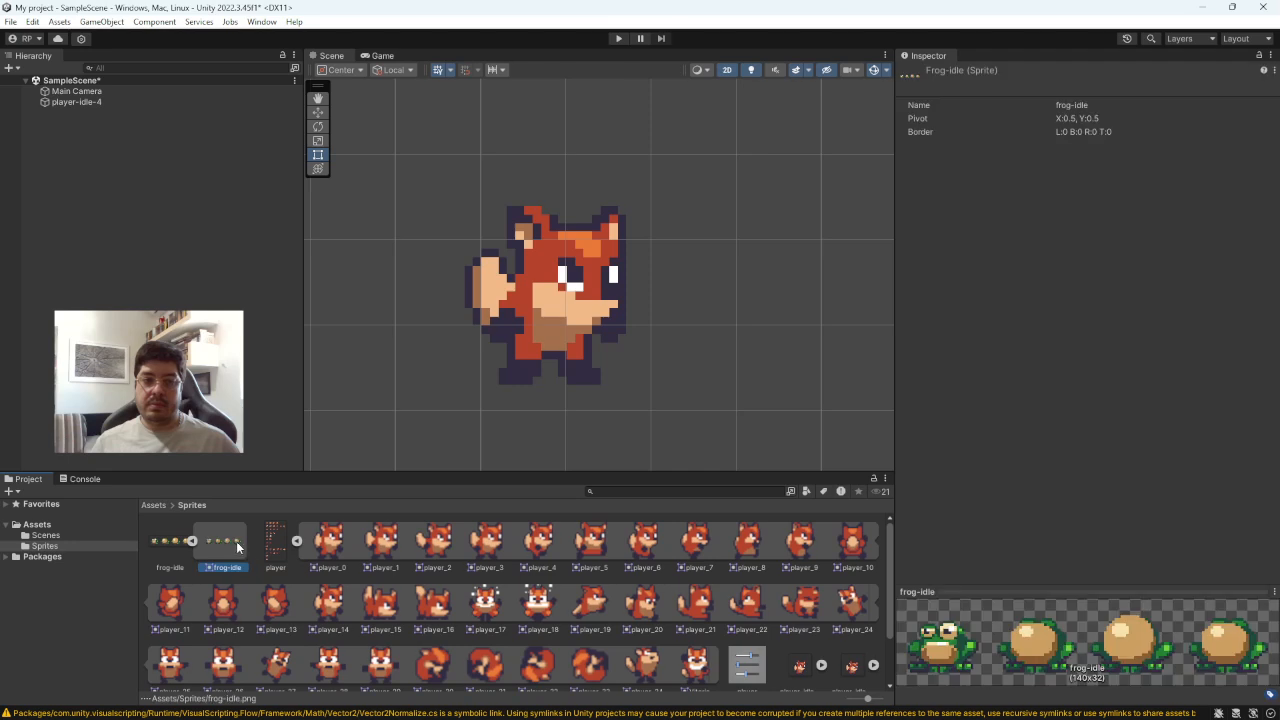
# - Set the frog-idle texture's Sprite Mode to Multiple and open it in the Sprite Editor, applying the import settings
pyautogui.click(180, 543)
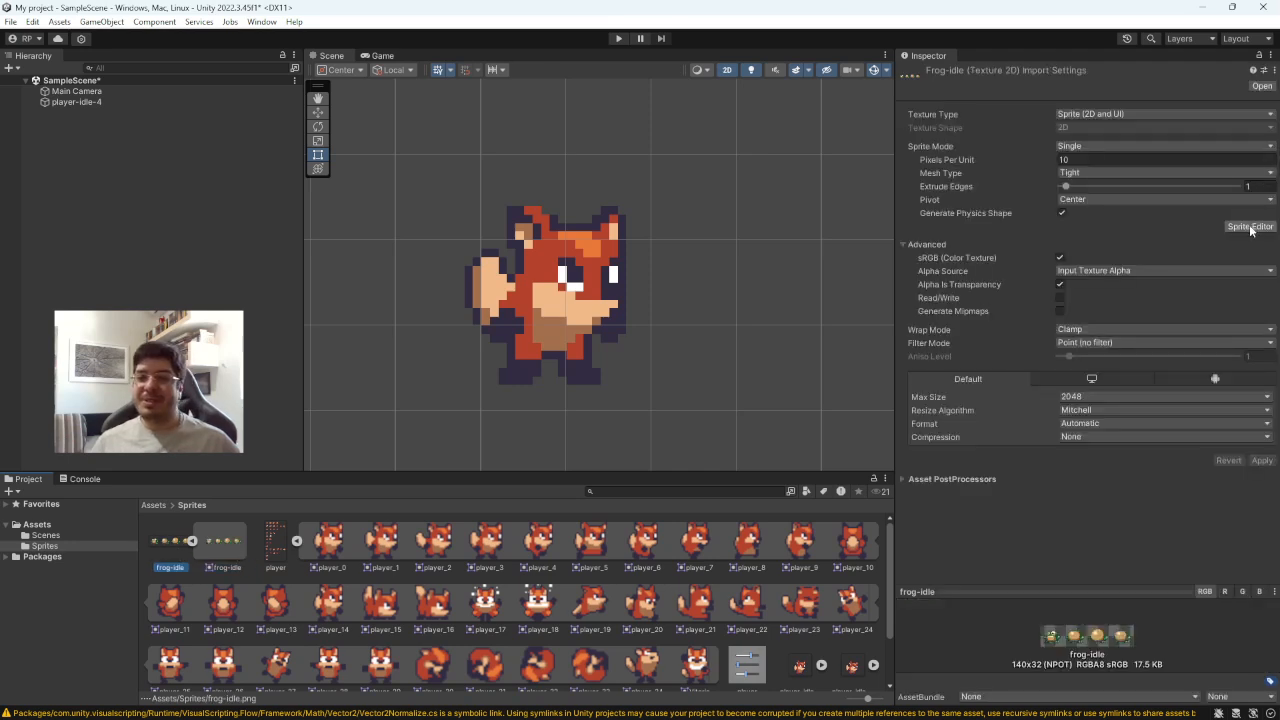
pyautogui.click(1120, 146)
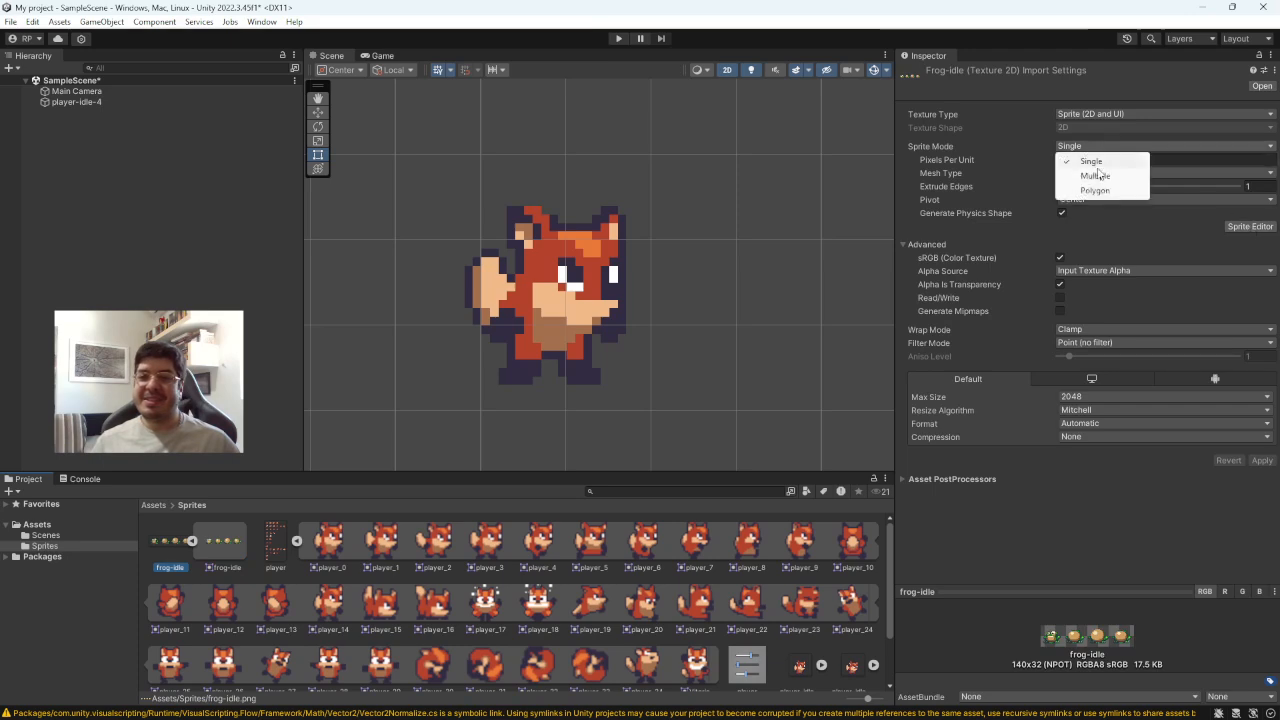
pyautogui.click(1098, 170)
pyautogui.click(1240, 212)
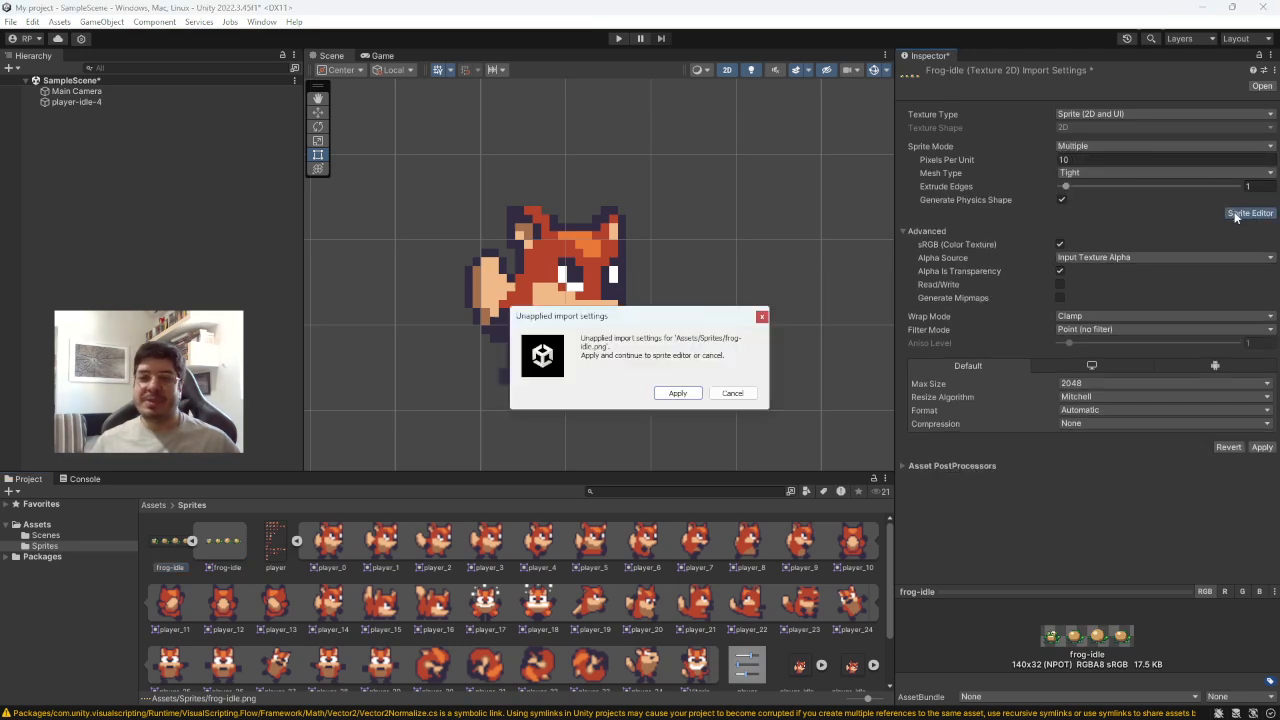
pyautogui.click(684, 392)
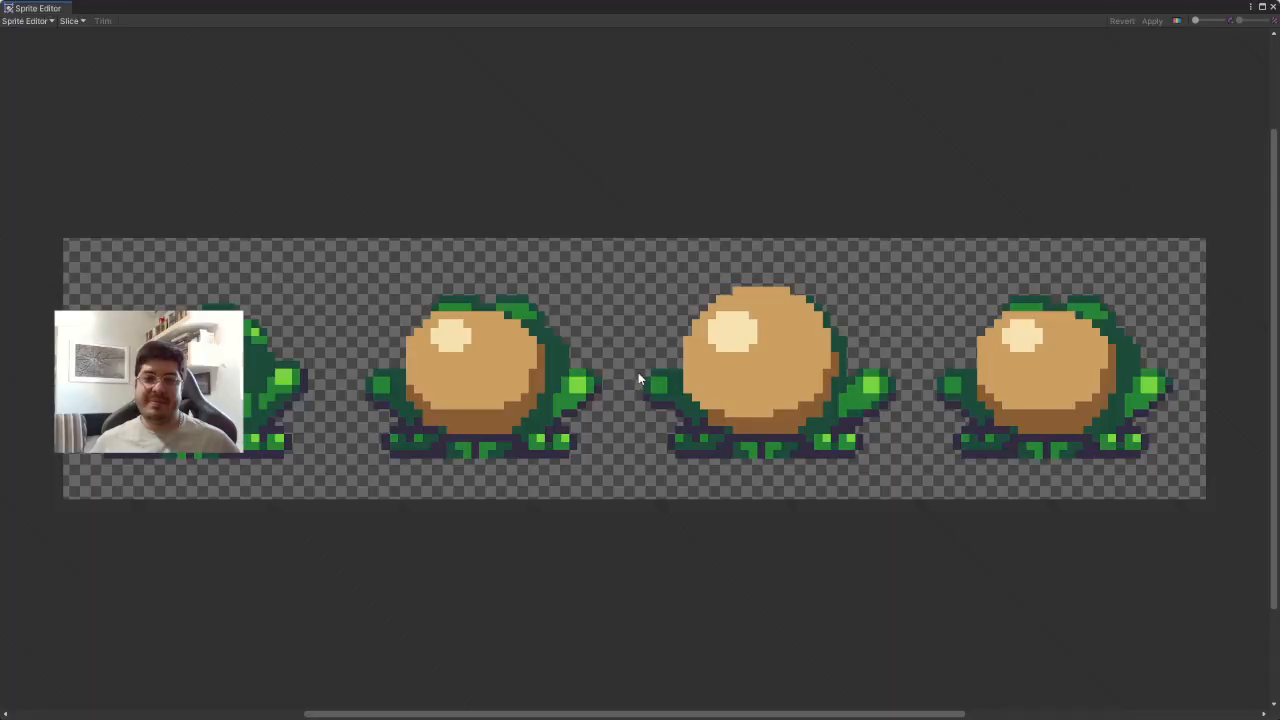
# - Slice the frog-idle sheet by cell size at 35 x 32 pixels, apply the slicing, and close the Sprite Editor
pyautogui.click(70, 20)
pyautogui.click(188, 35)
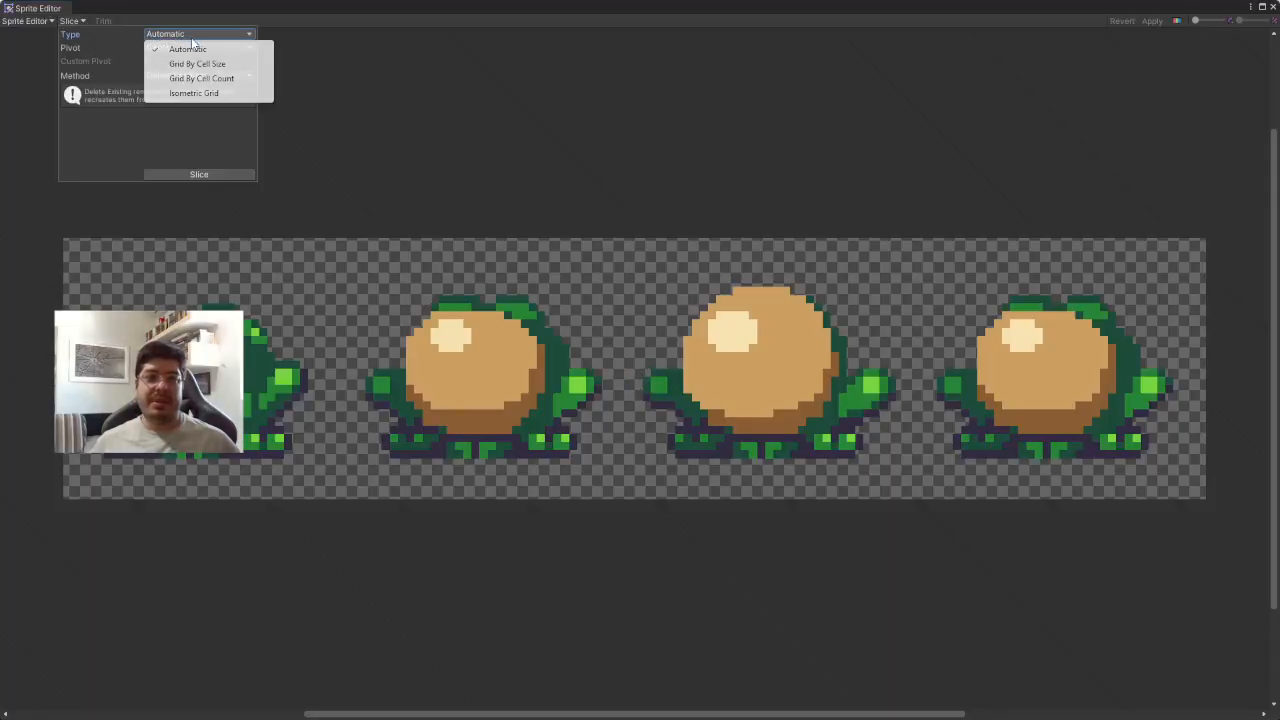
pyautogui.click(196, 62)
pyautogui.click(211, 172)
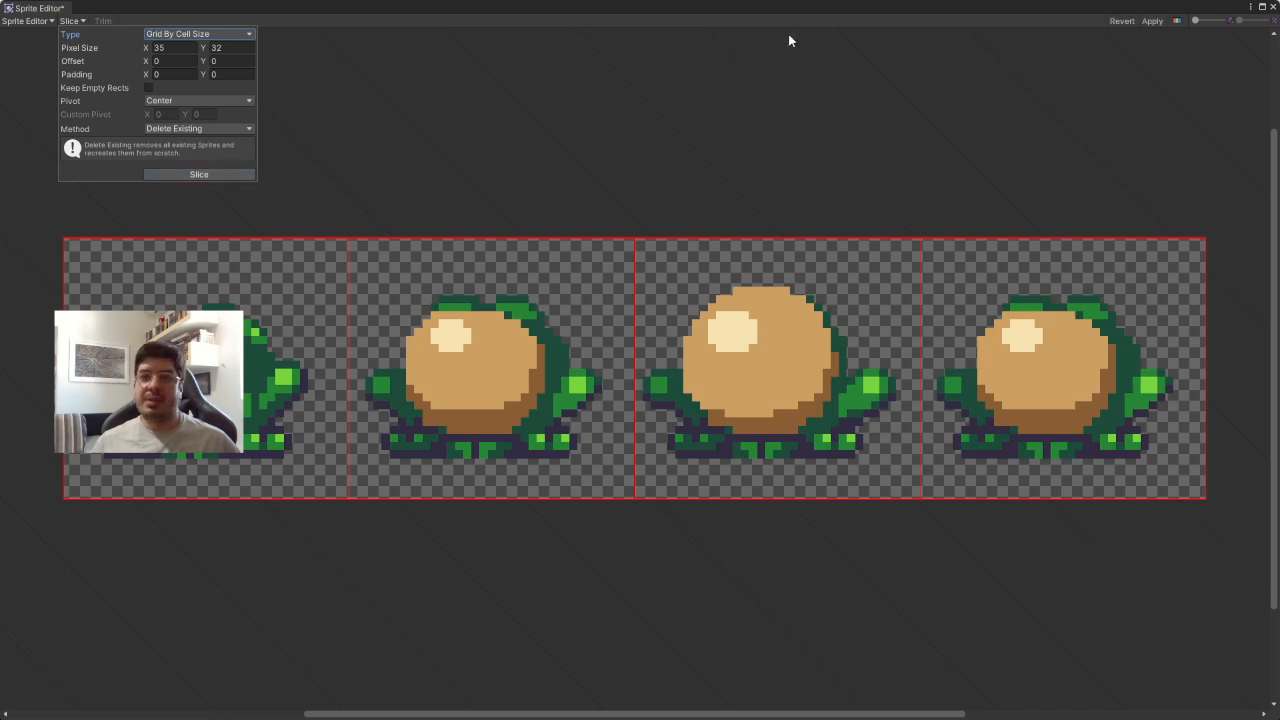
pyautogui.click(1152, 21)
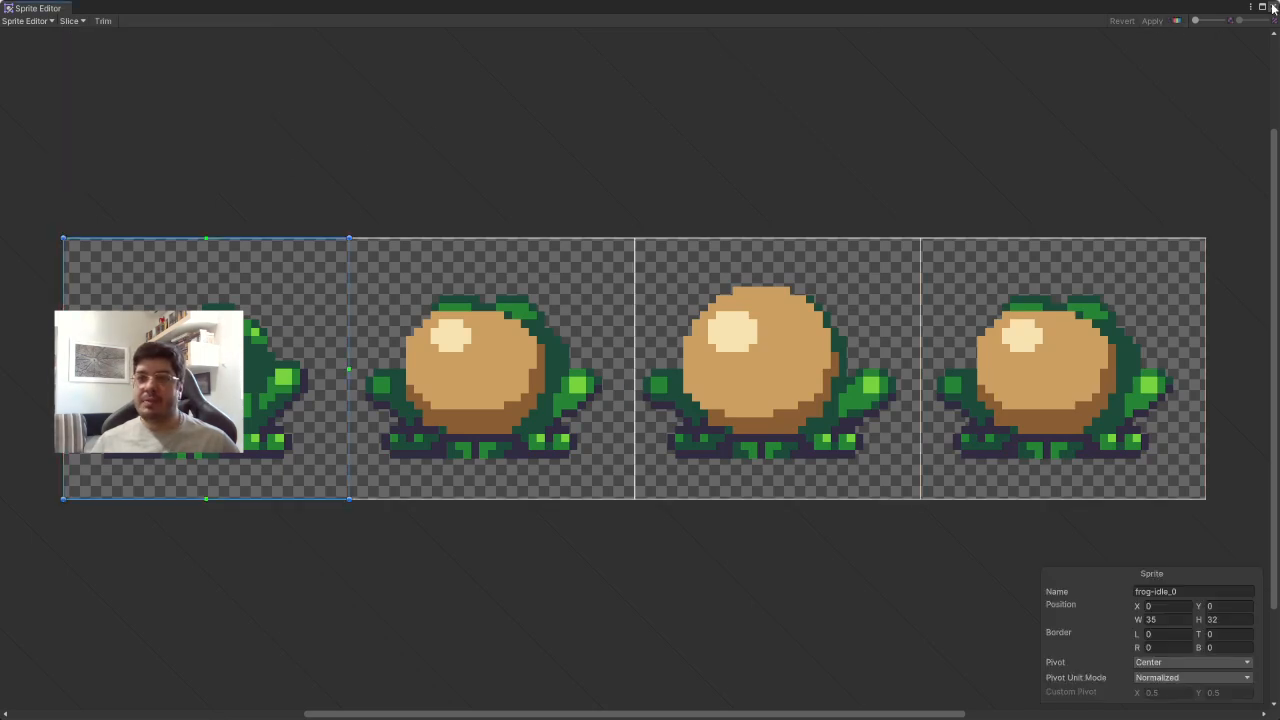
pyautogui.click(1272, 7)
# - Check frog-idle's Pixels Per Unit setting, place its first frame in the scene beside the fox, and reselect the frog-idle texture
pyautogui.click(228, 545)
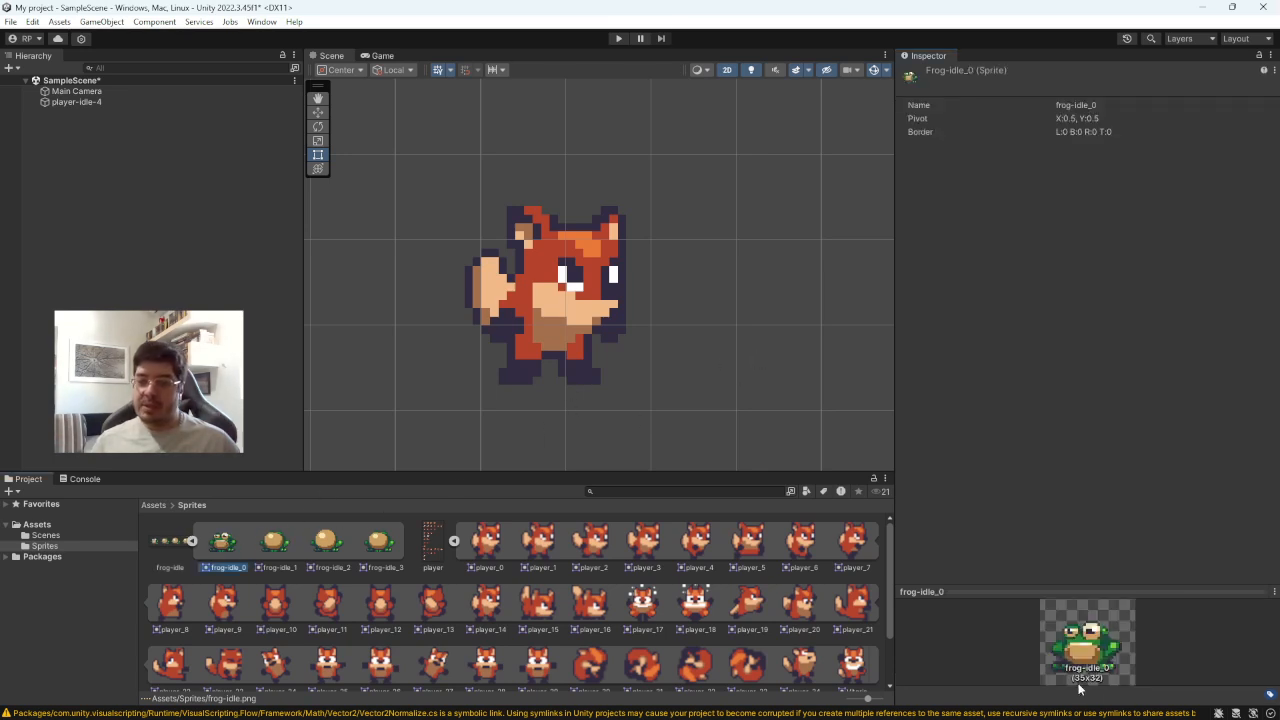
pyautogui.click(174, 545)
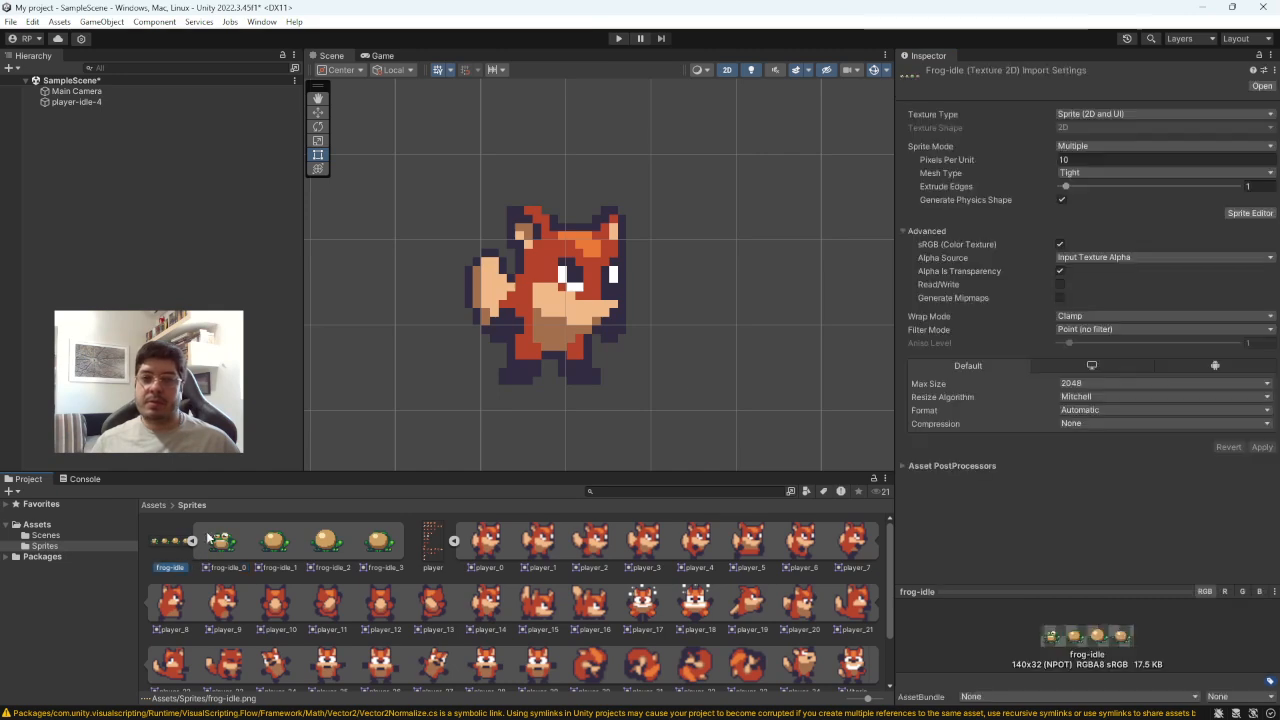
pyautogui.click(1082, 159)
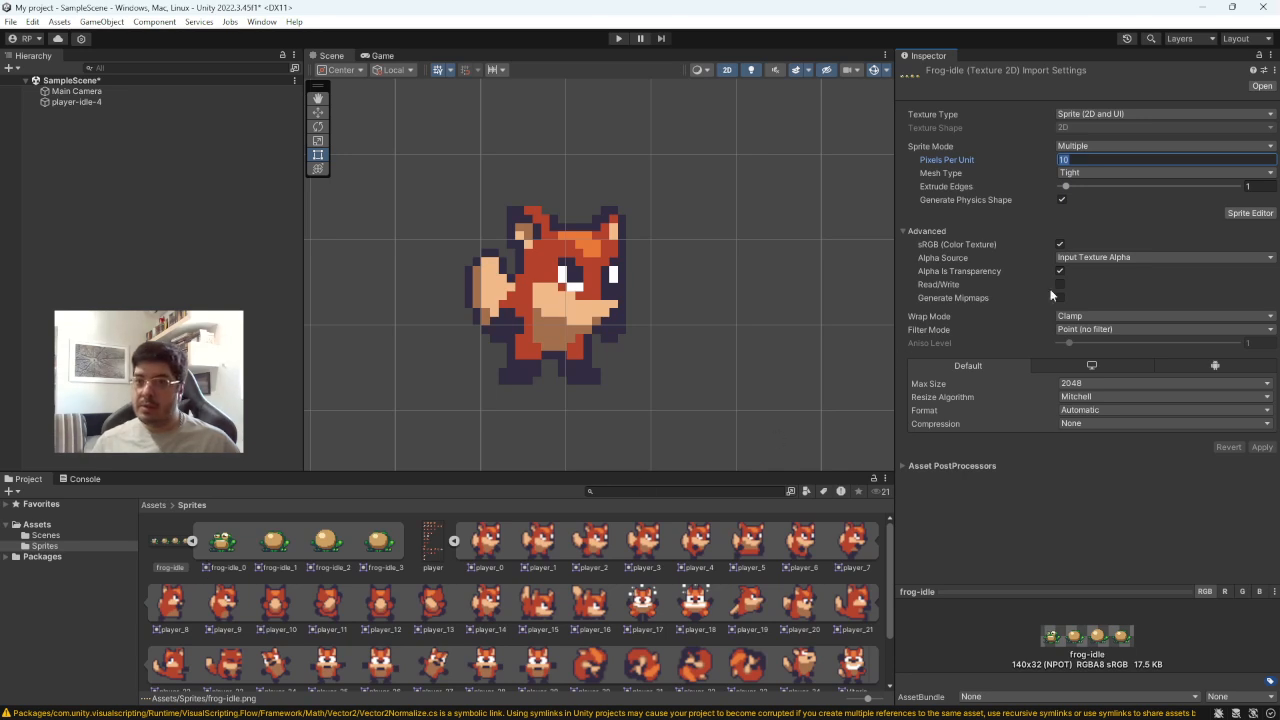
pyautogui.moveTo(222, 543); pyautogui.dragTo(773, 301)
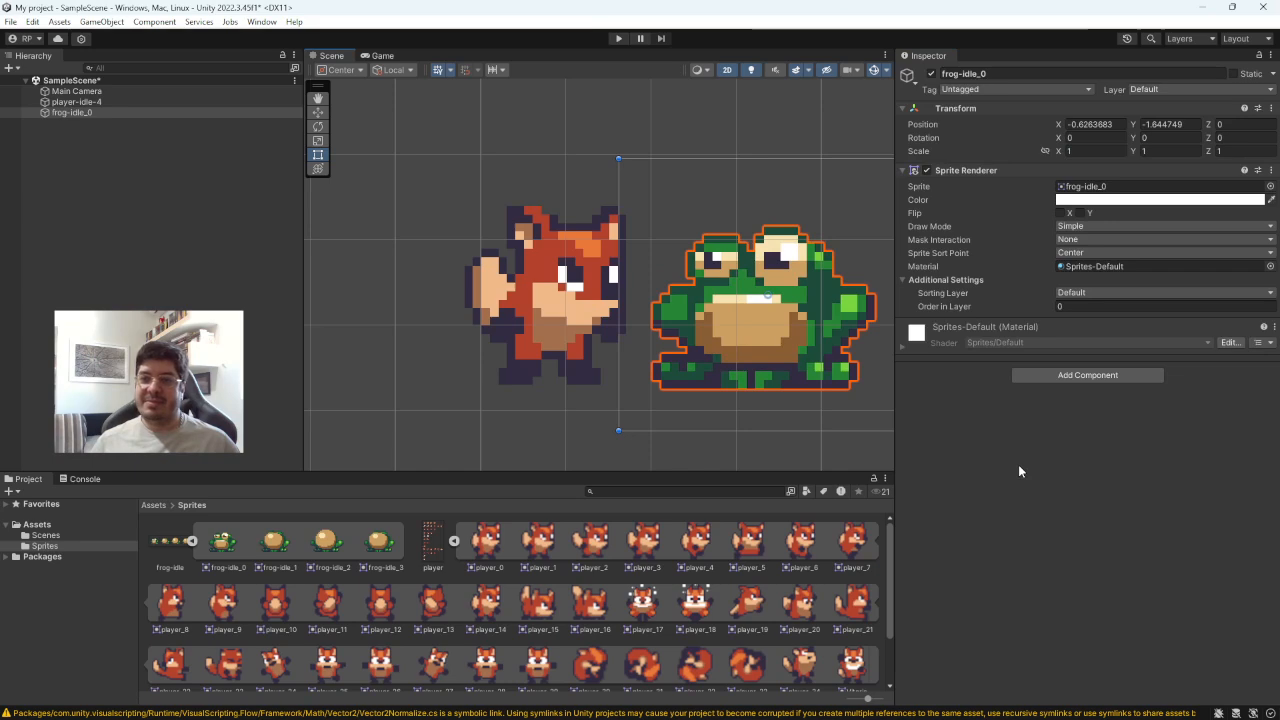
pyautogui.click(168, 543)
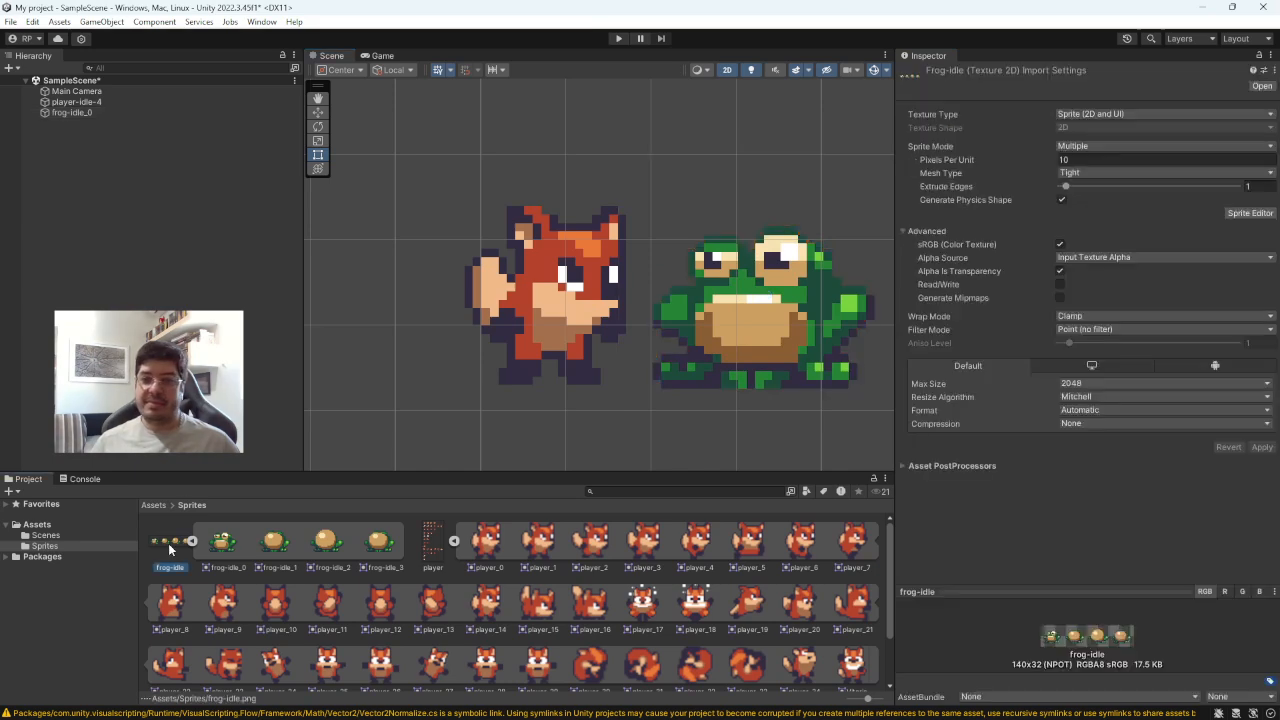